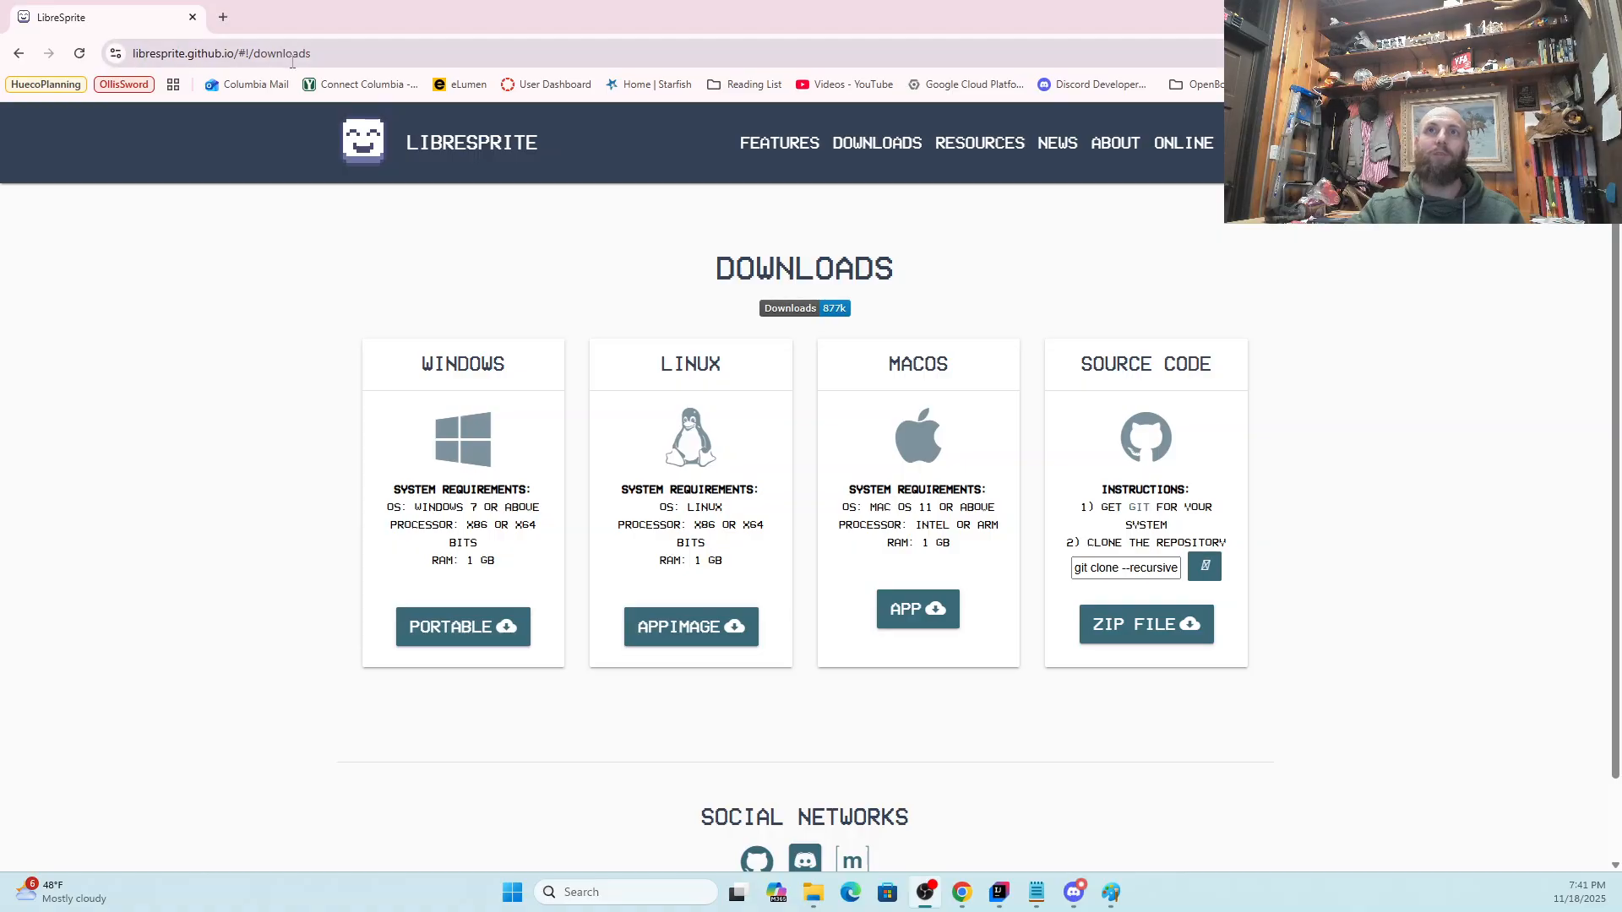
# Download libresprite-development-windows-x86_64.zip from the LibreSprite 1.1 release and show it in its download folder
pyautogui.click(480, 629)
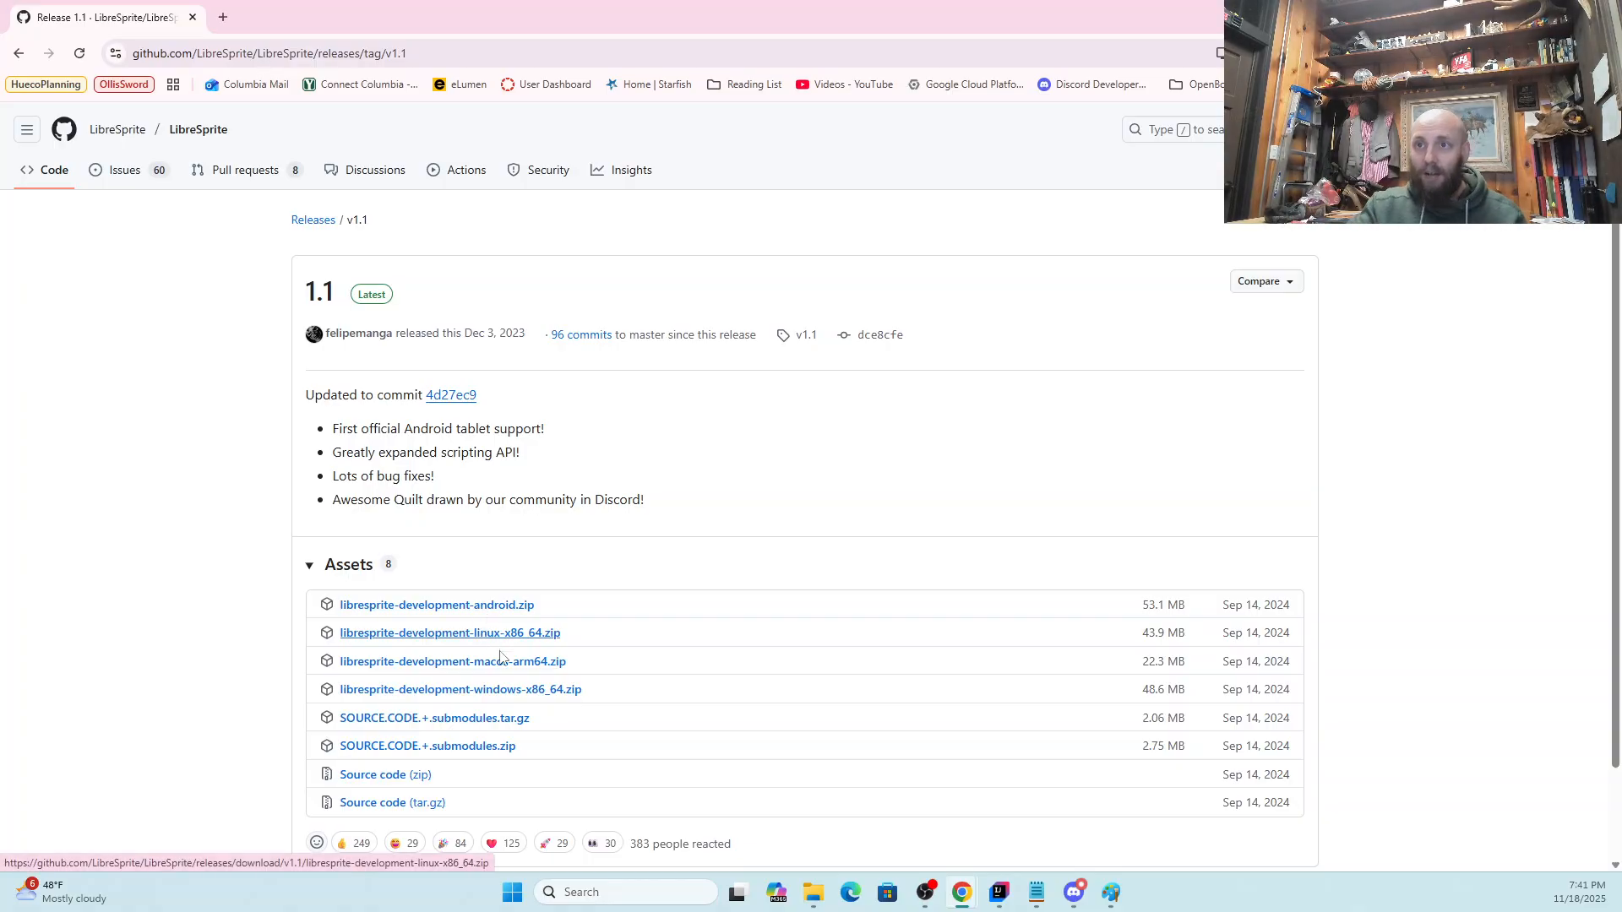
pyautogui.click(501, 698)
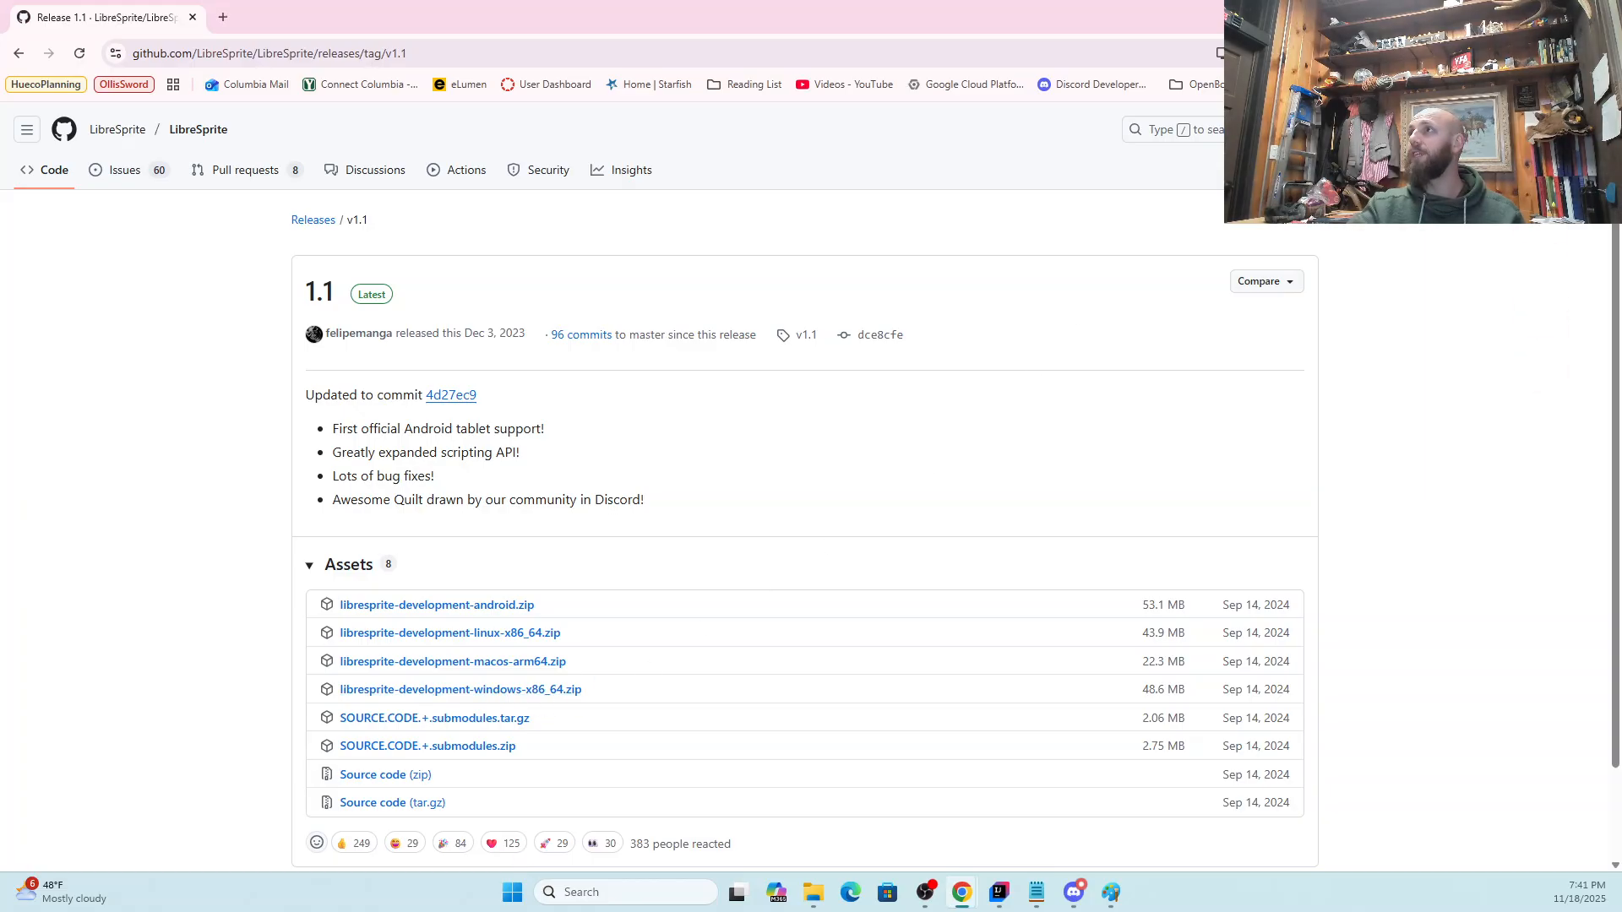
pyautogui.click(1544, 53)
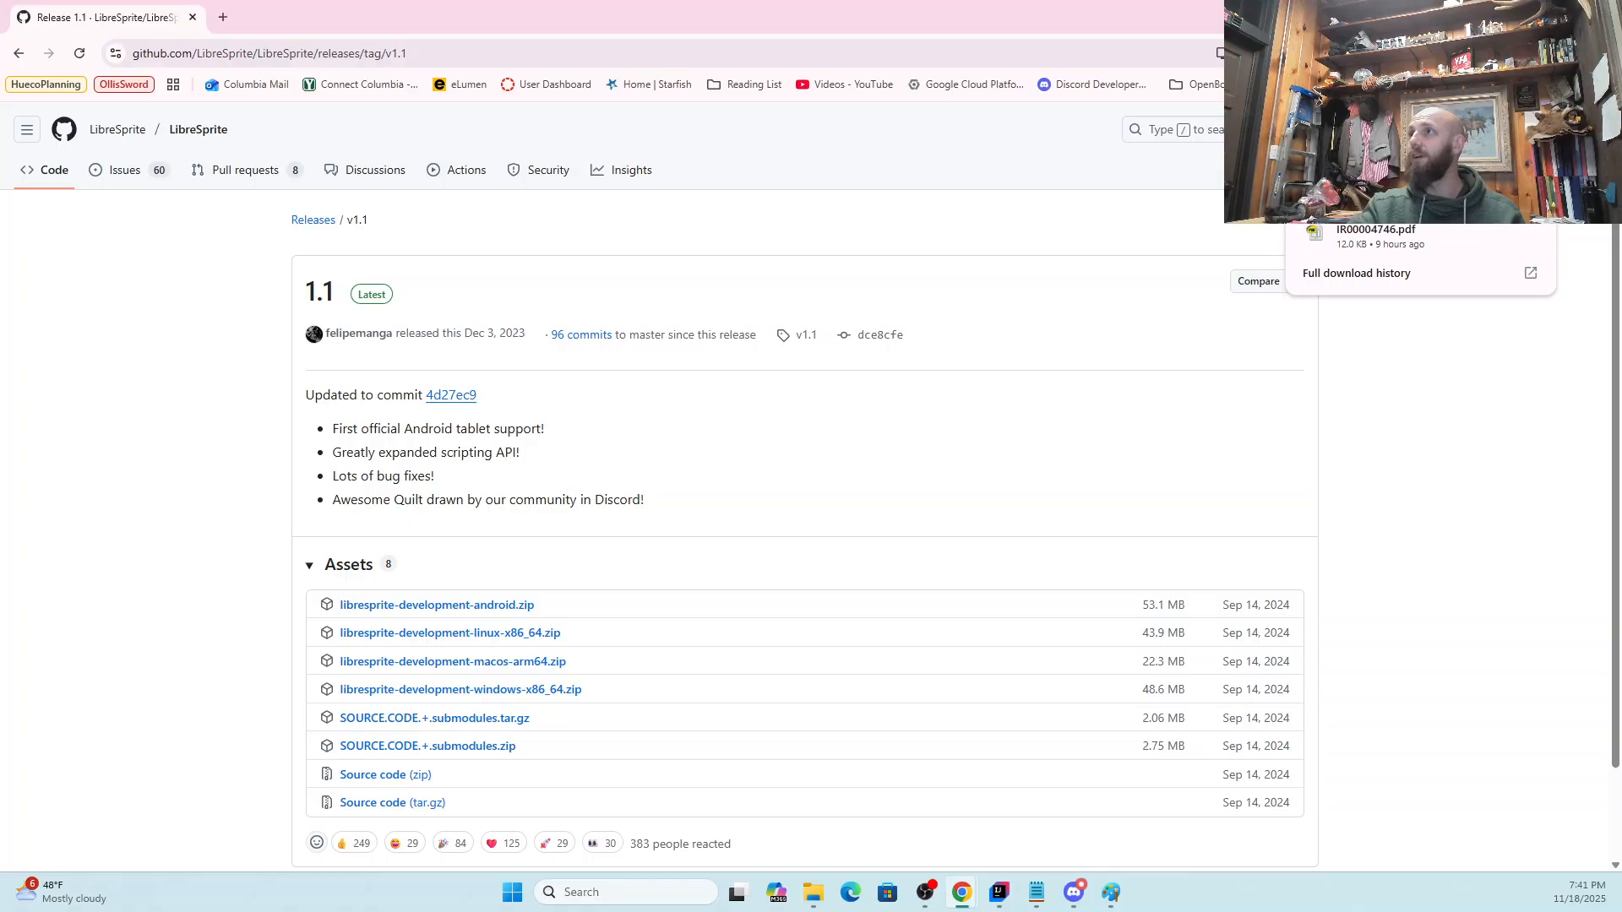
pyautogui.click(1504, 143)
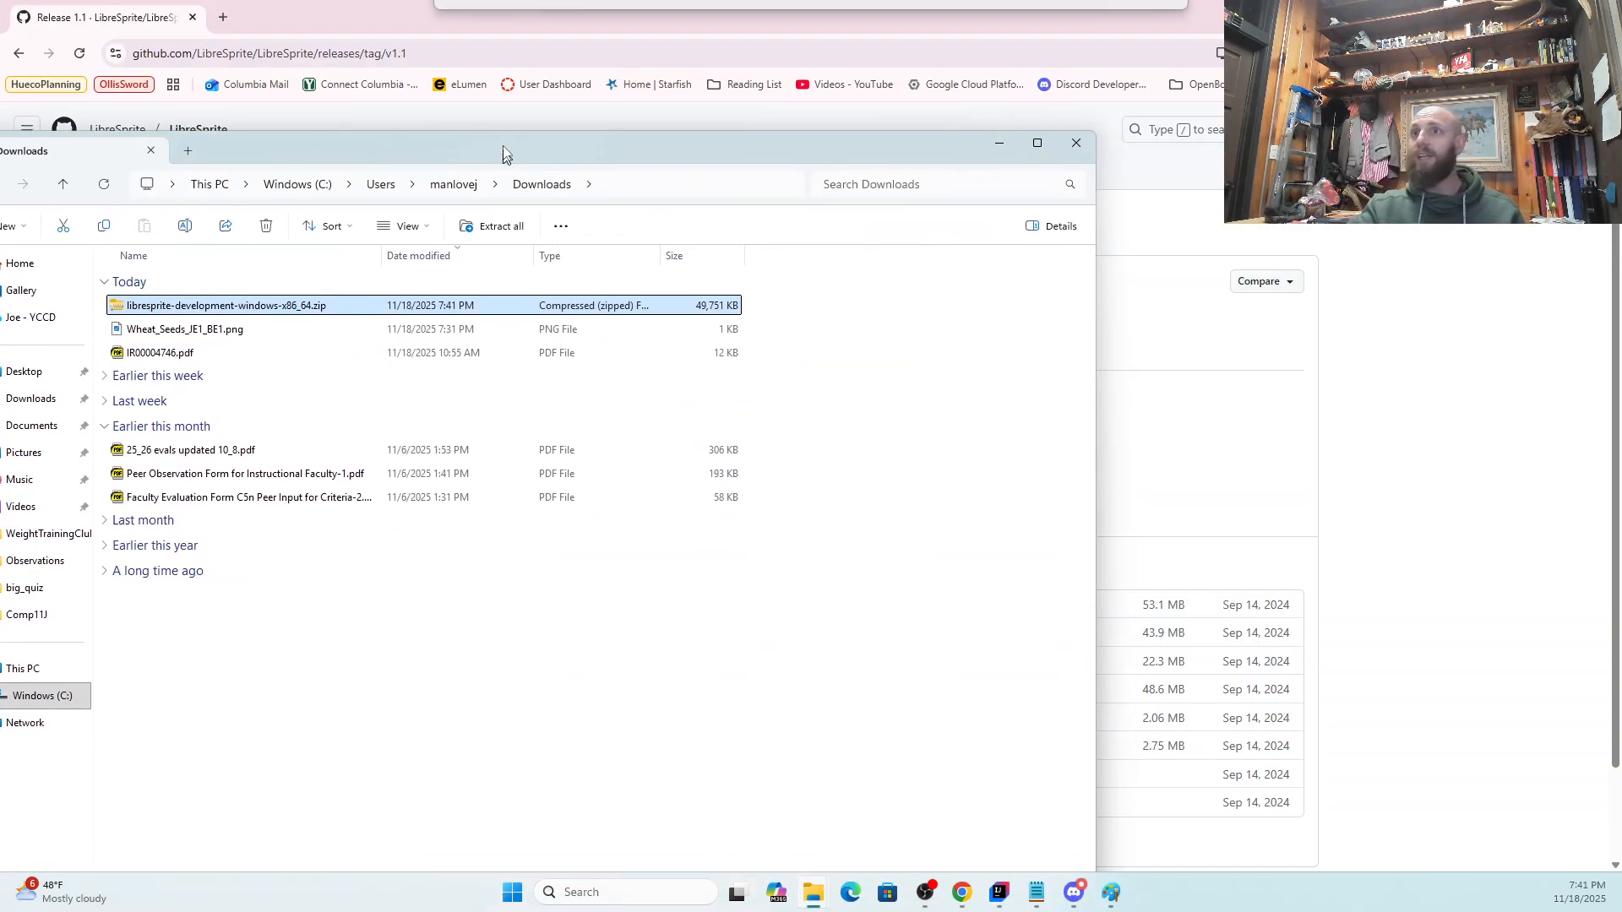
# Extract libresprite-development-windows-x86_64.zip into the suggested folder inside Downloads
pyautogui.rightClick(225, 302)
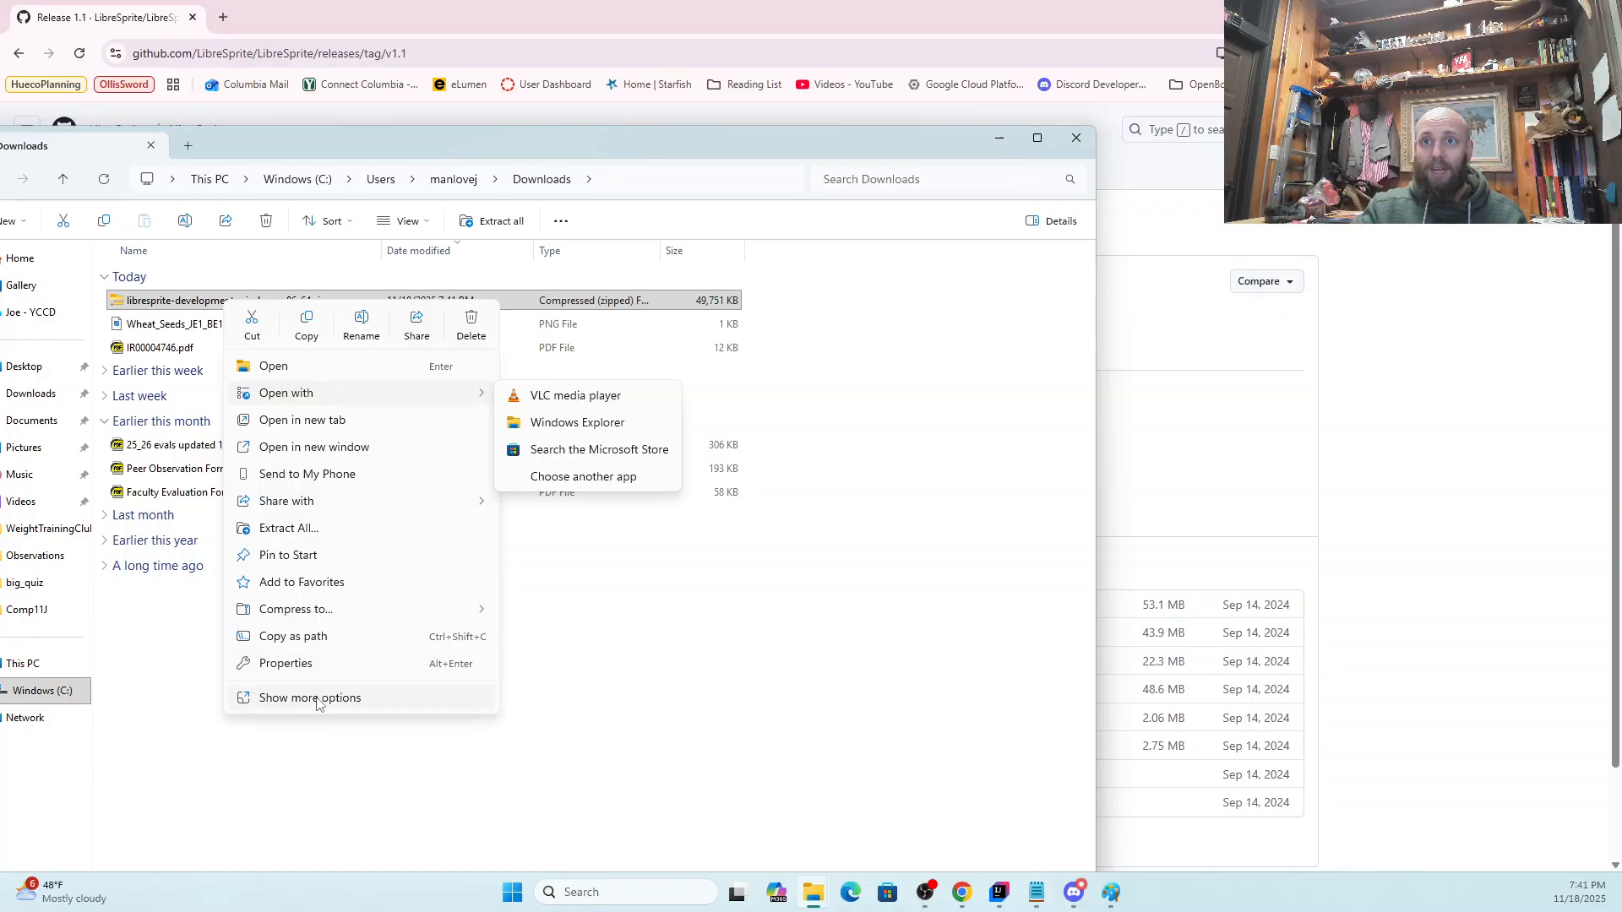
pyautogui.click(317, 528)
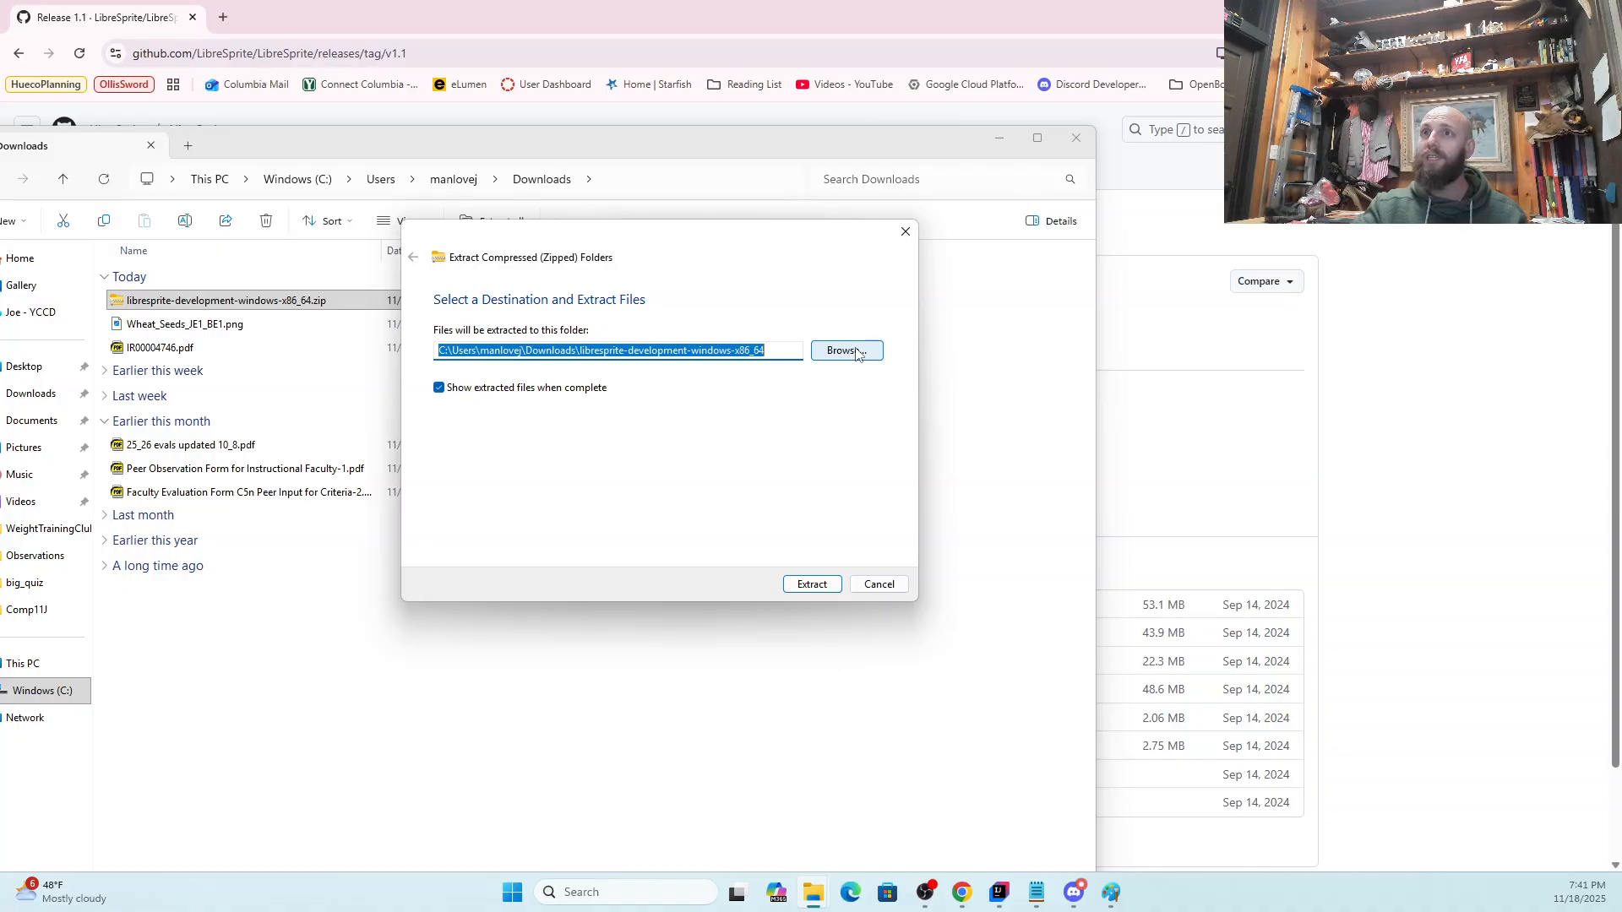
pyautogui.click(811, 583)
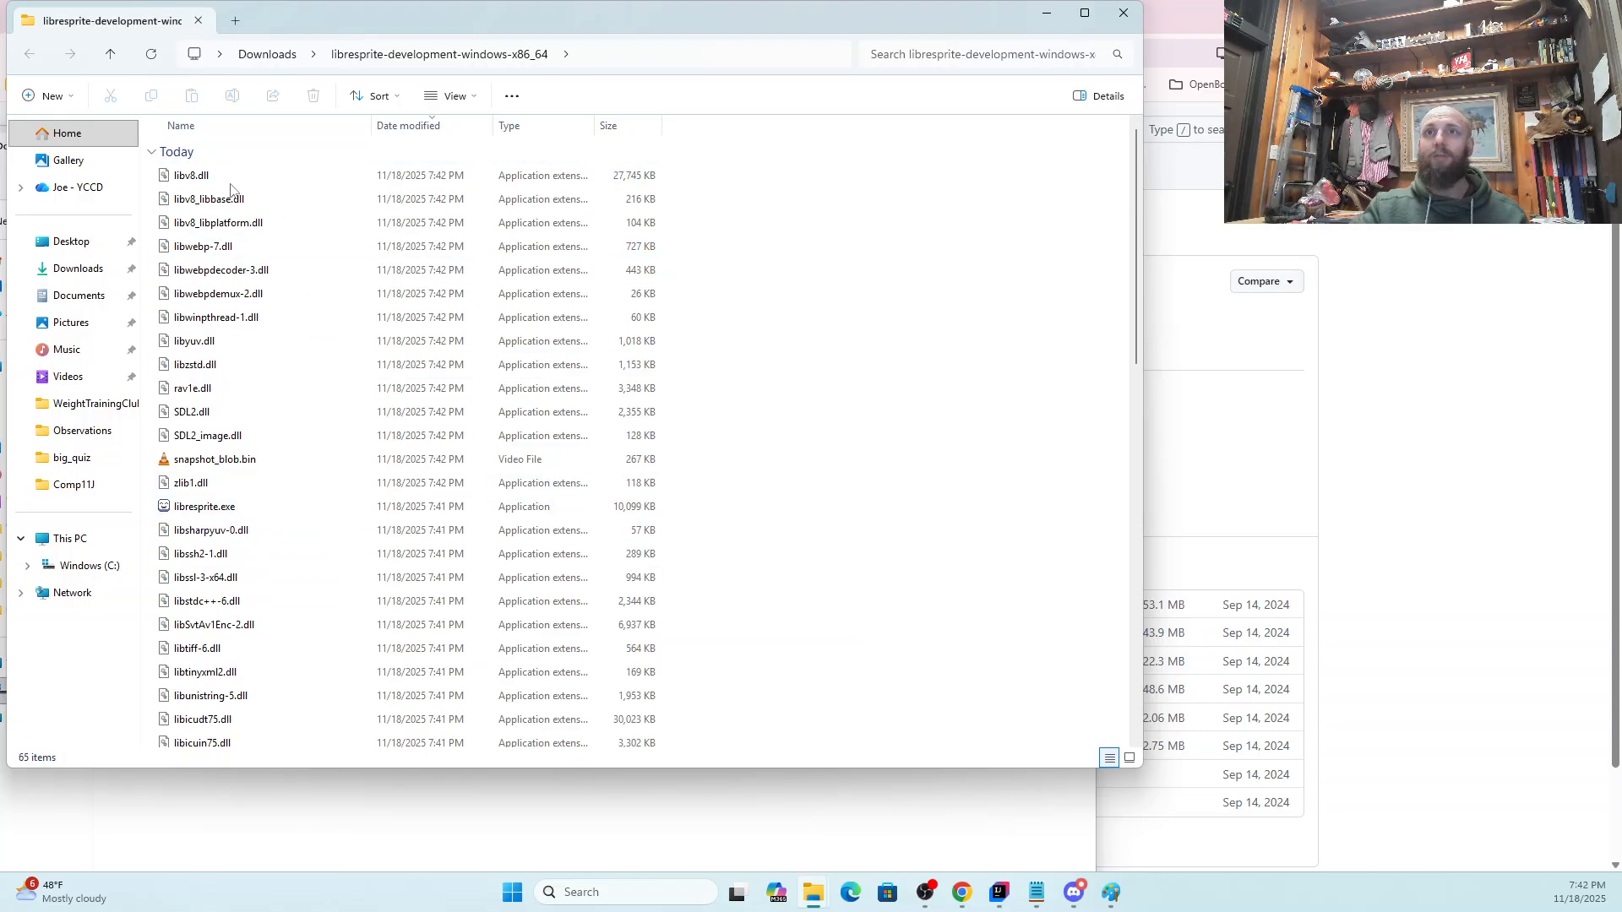
# Launch libresprite.exe from the extracted folder and move its window up toward the upper part of the desktop
pyautogui.click(195, 512)
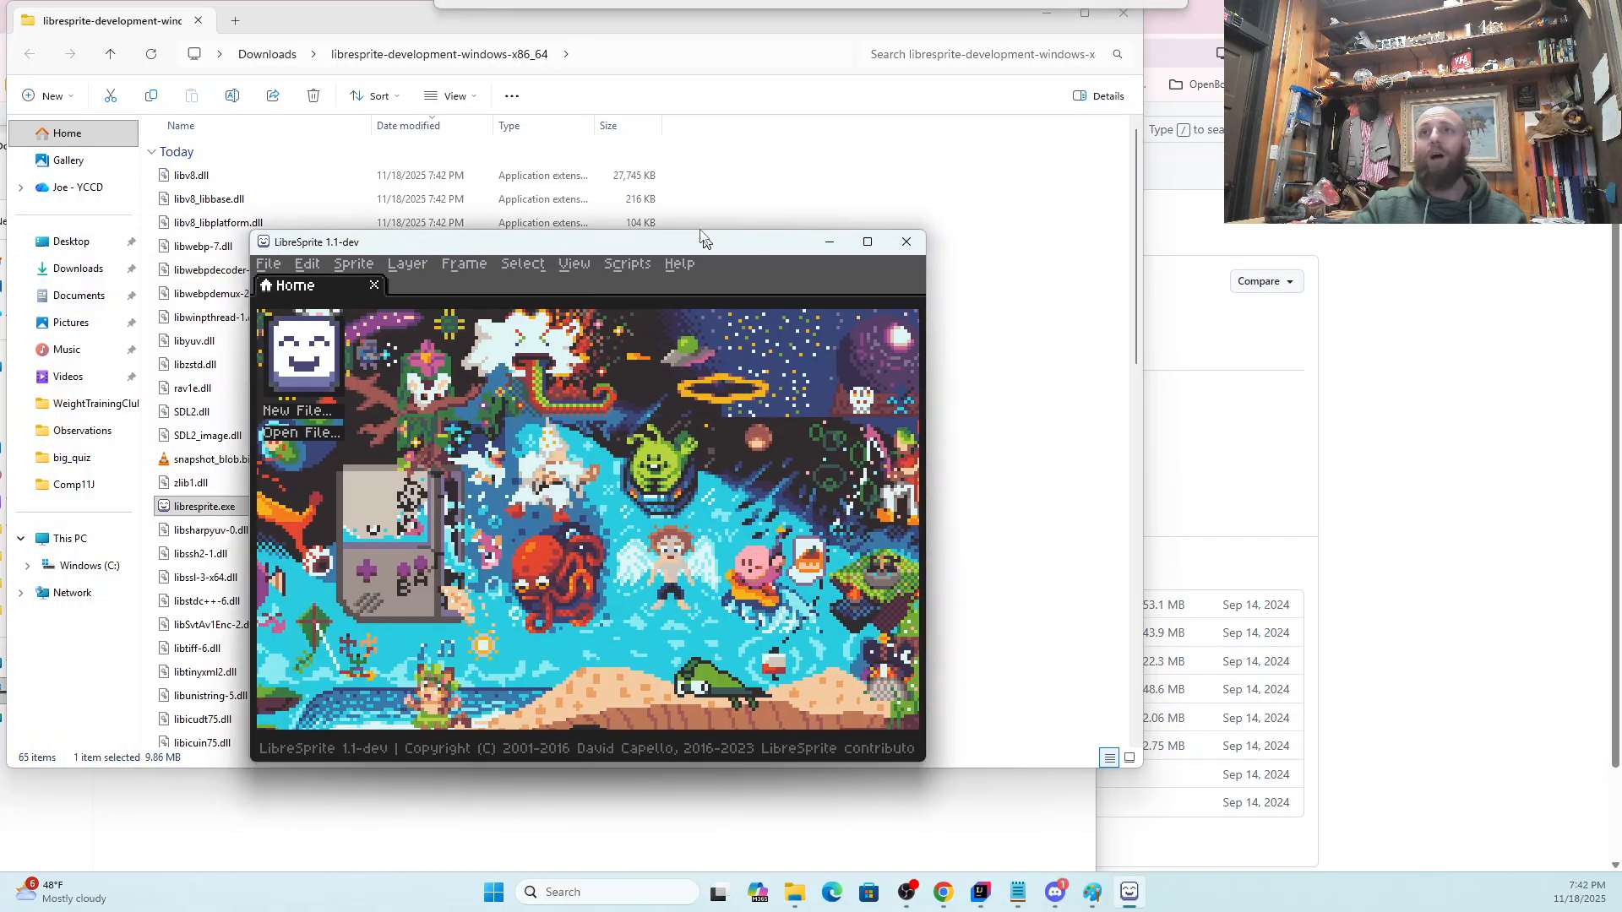
pyautogui.moveTo(706, 242); pyautogui.dragTo(714, 177)
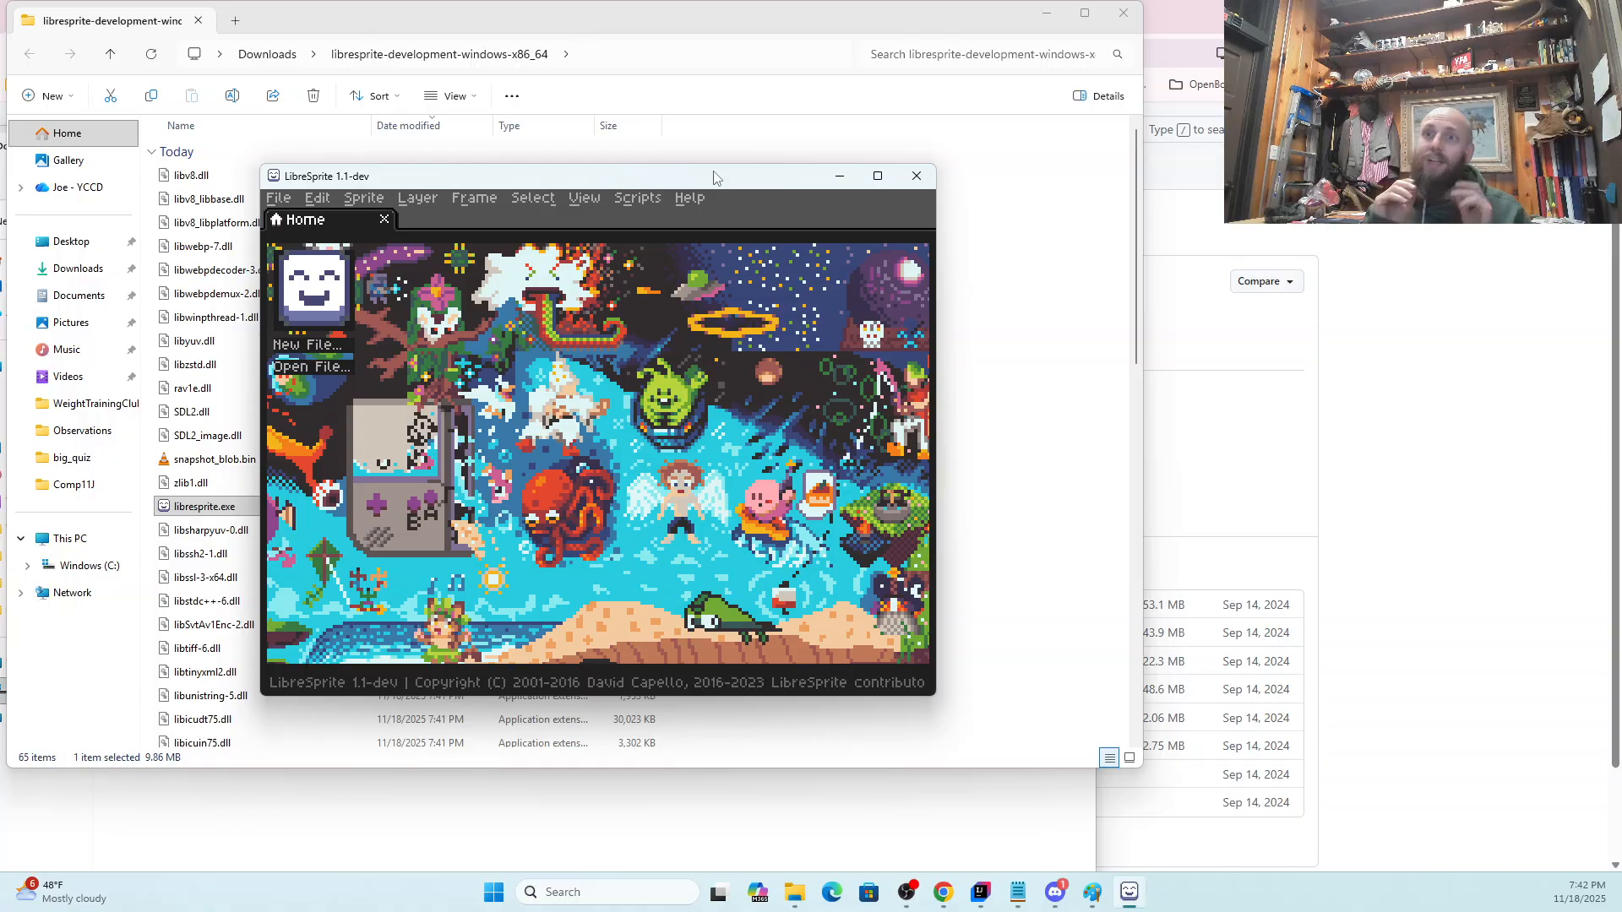
pyautogui.moveTo(714, 177); pyautogui.dragTo(606, 133)
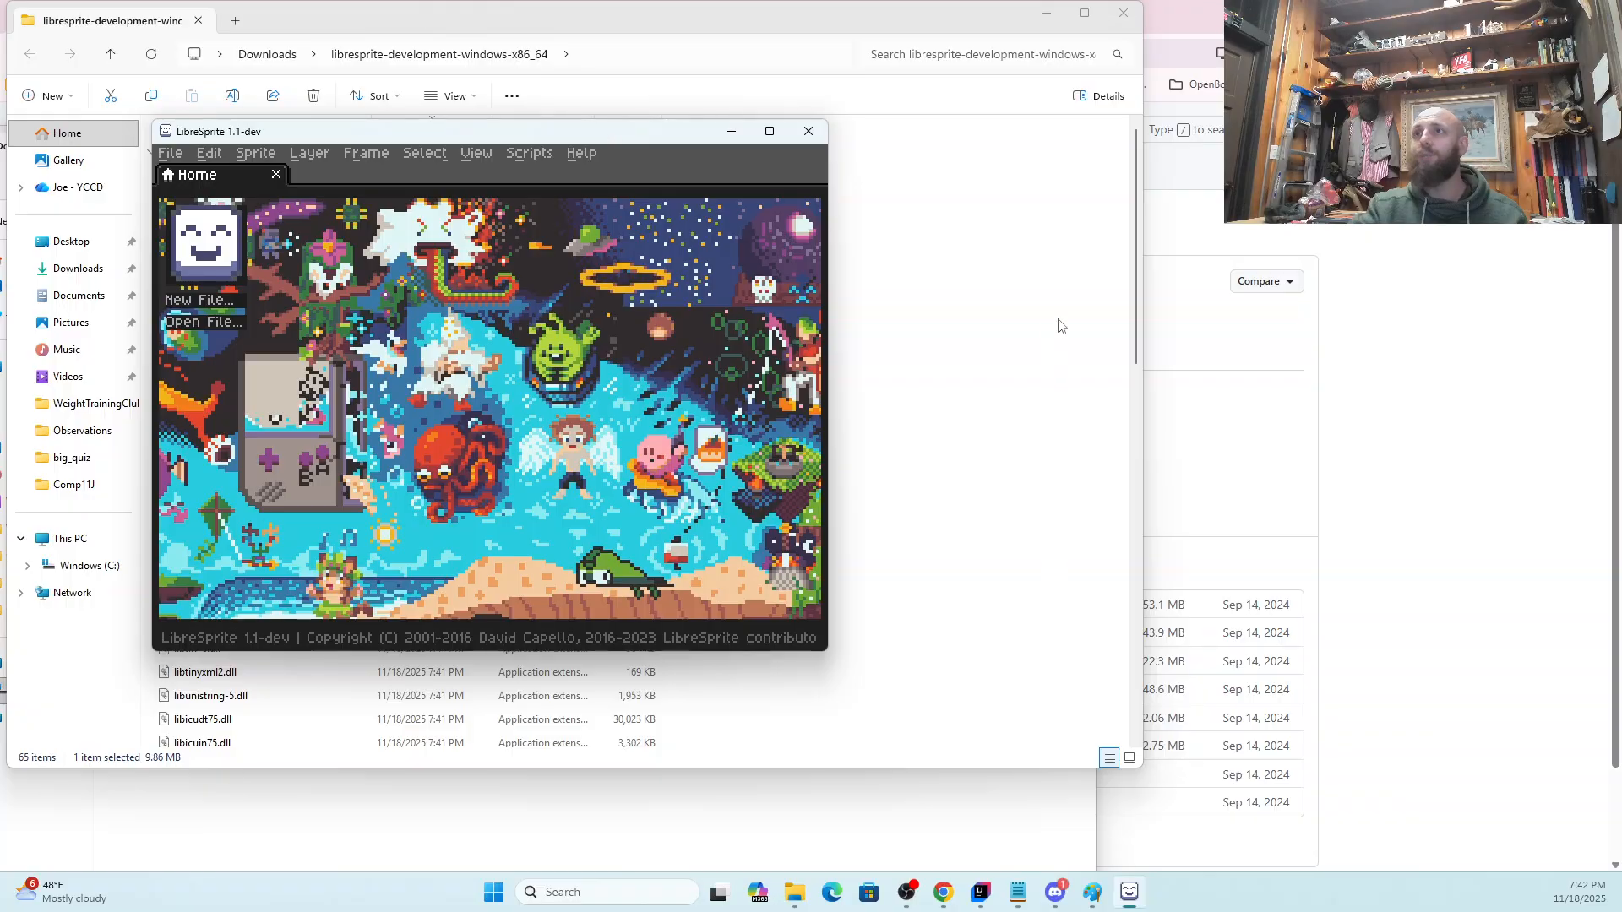
# Open Wheat_Seeds_JE1_BE1.png from Downloads in the image viewer, narrow the viewer window and minimize the folder window
pyautogui.click(1056, 330)
pyautogui.click(267, 54)
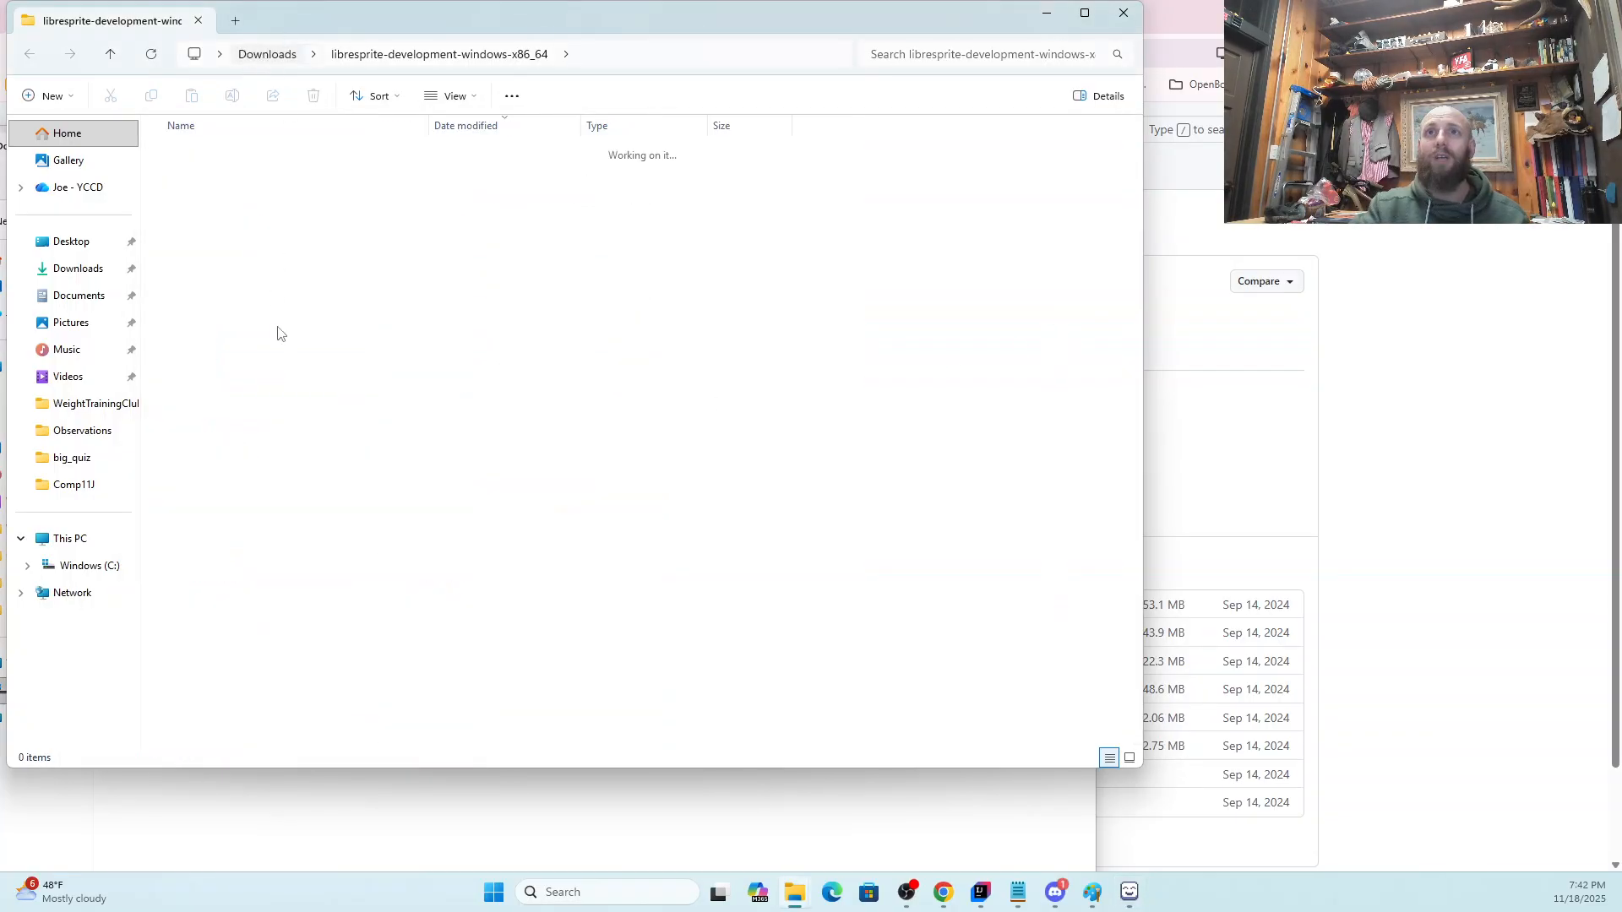
pyautogui.click(507, 198)
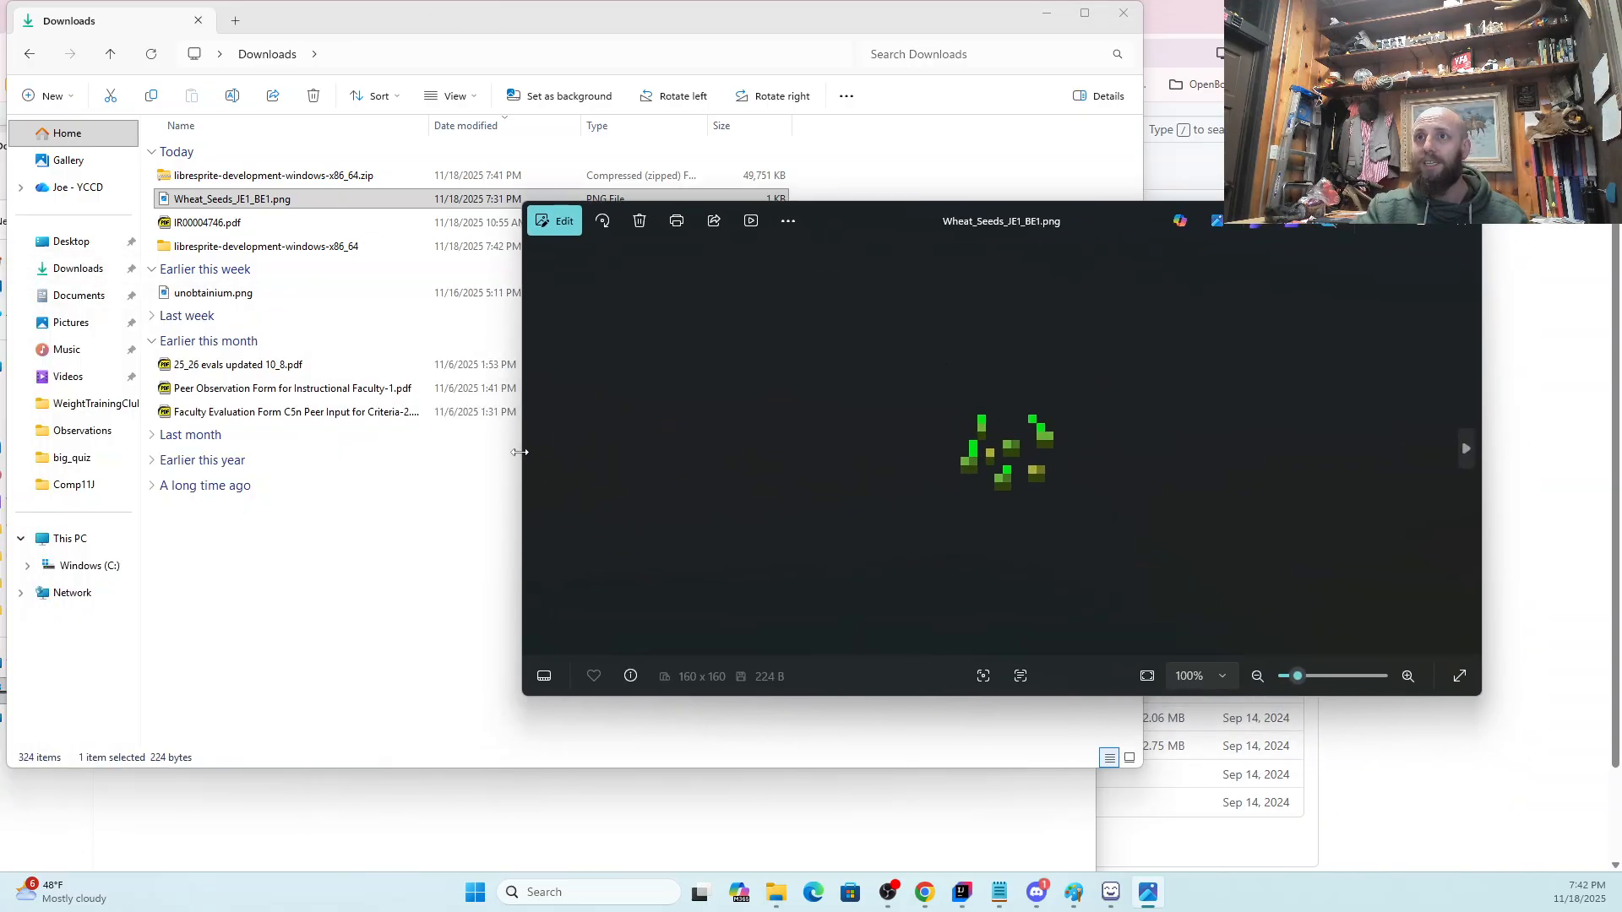
pyautogui.moveTo(520, 452); pyautogui.dragTo(1061, 497)
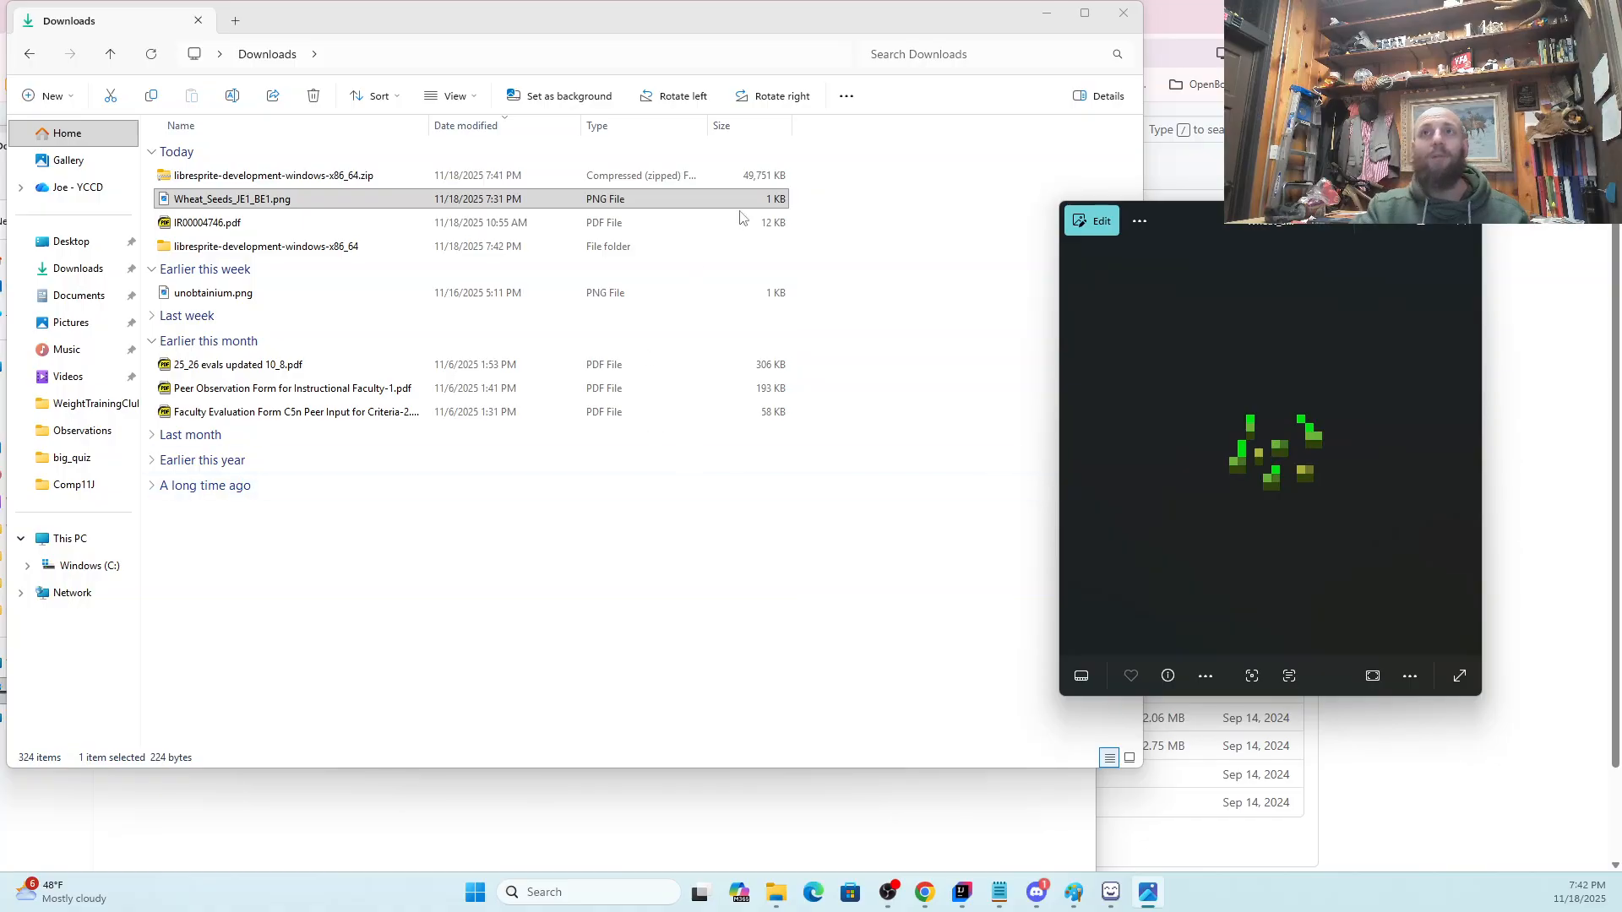
pyautogui.click(1047, 18)
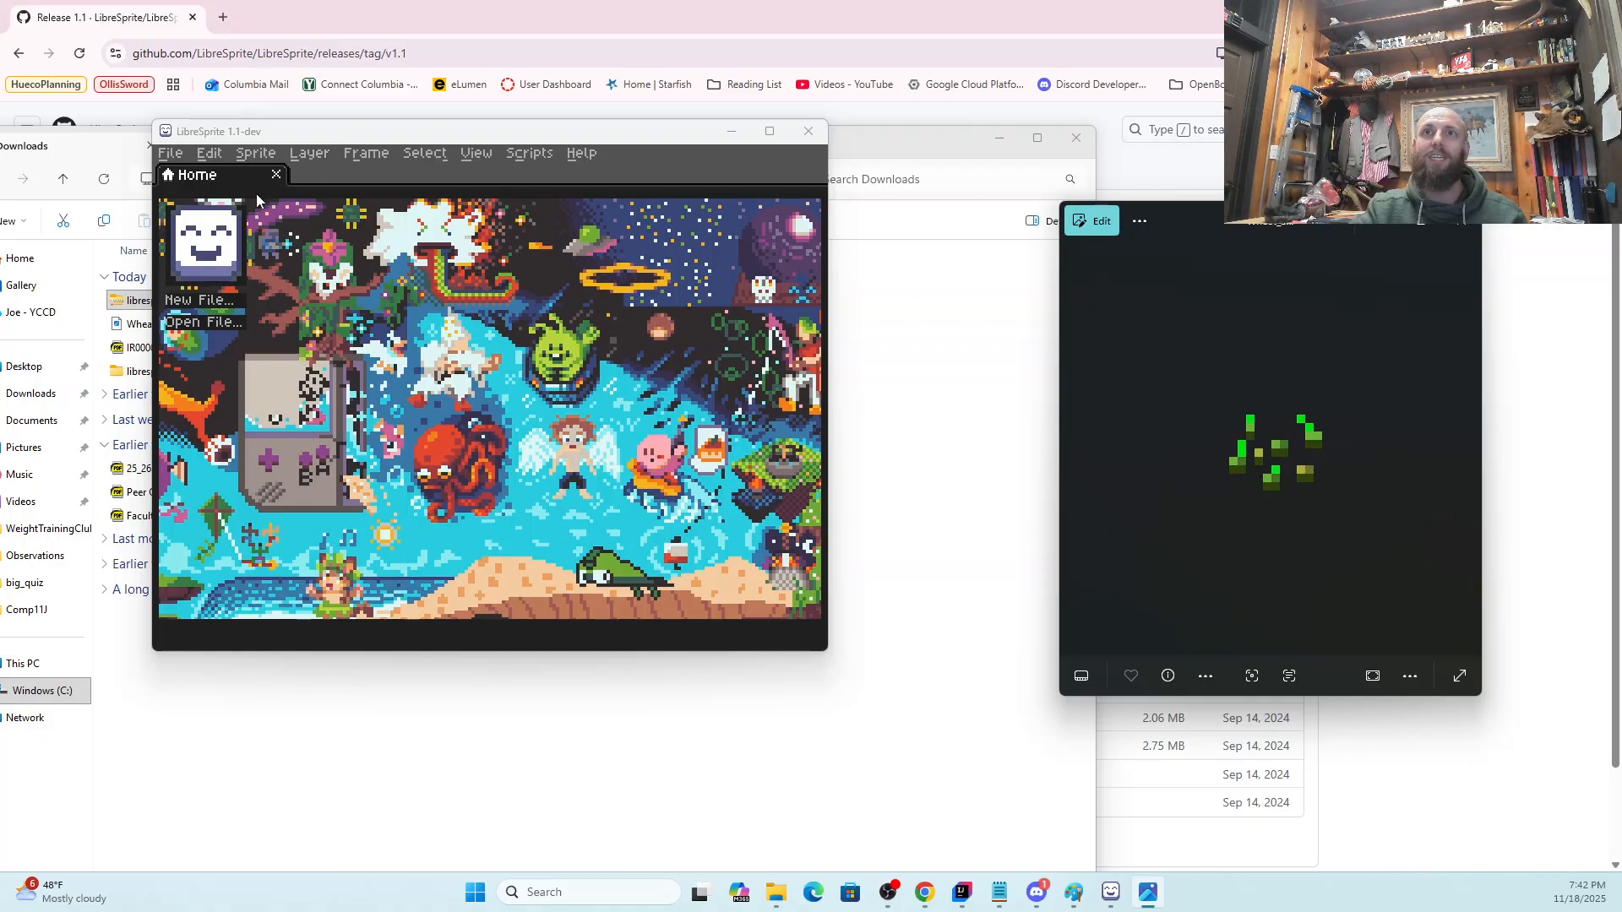
# Create a new 16 by 16 px sprite in LibreSprite with a transparent background
pyautogui.click(173, 188)
pyautogui.click(170, 153)
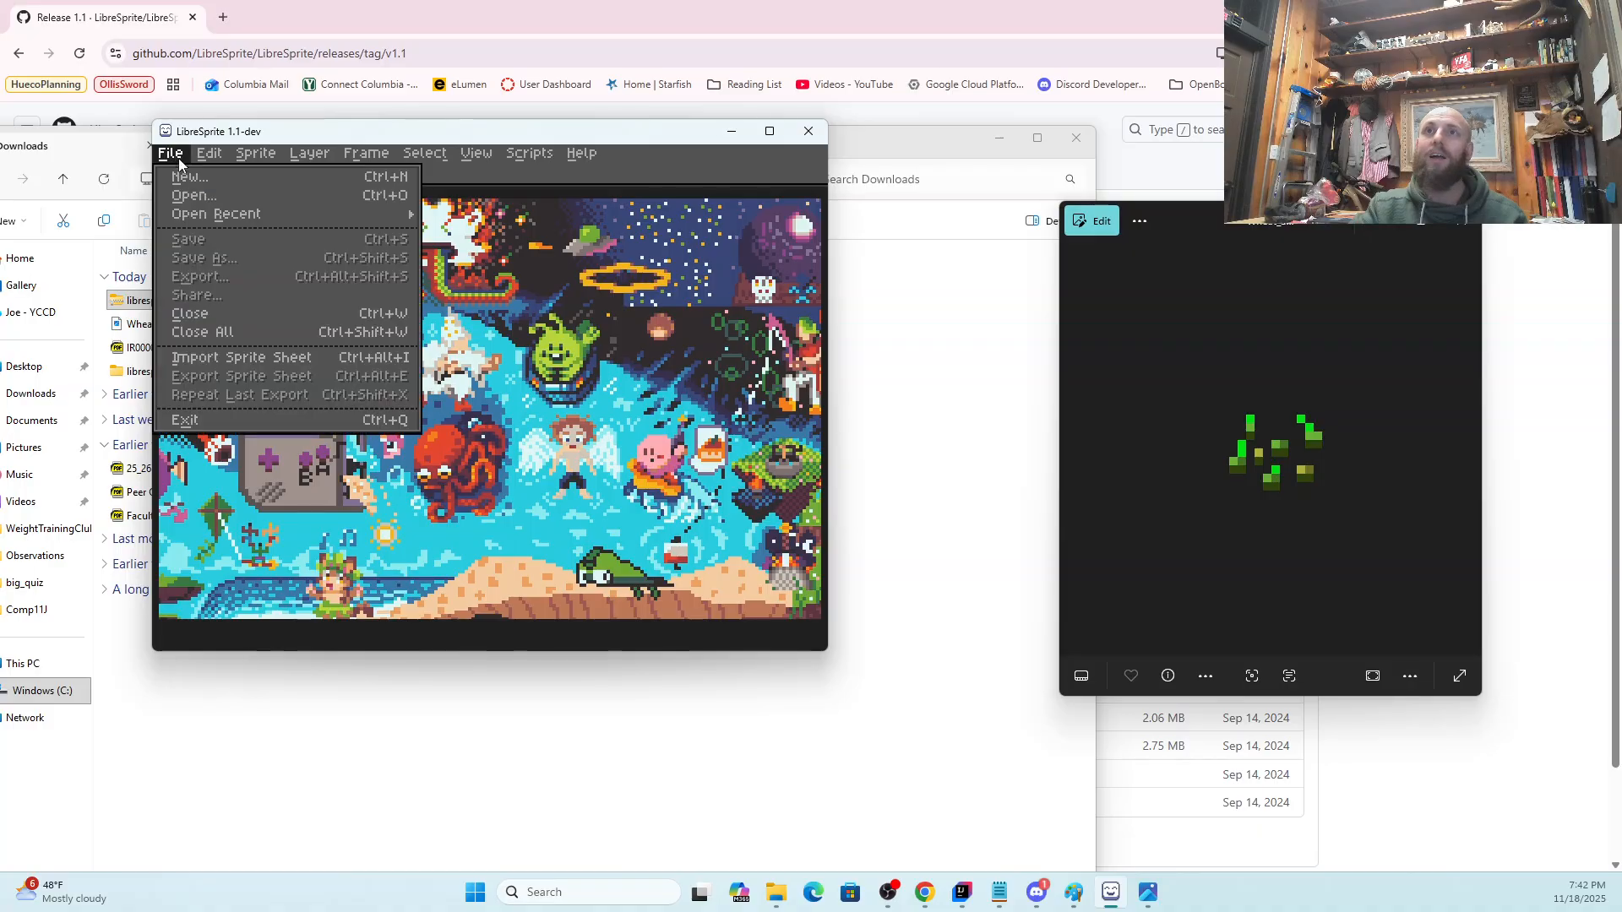
pyautogui.click(189, 176)
pyautogui.click(464, 301)
pyautogui.press('BackSpace')
pyautogui.press('BackSpace')
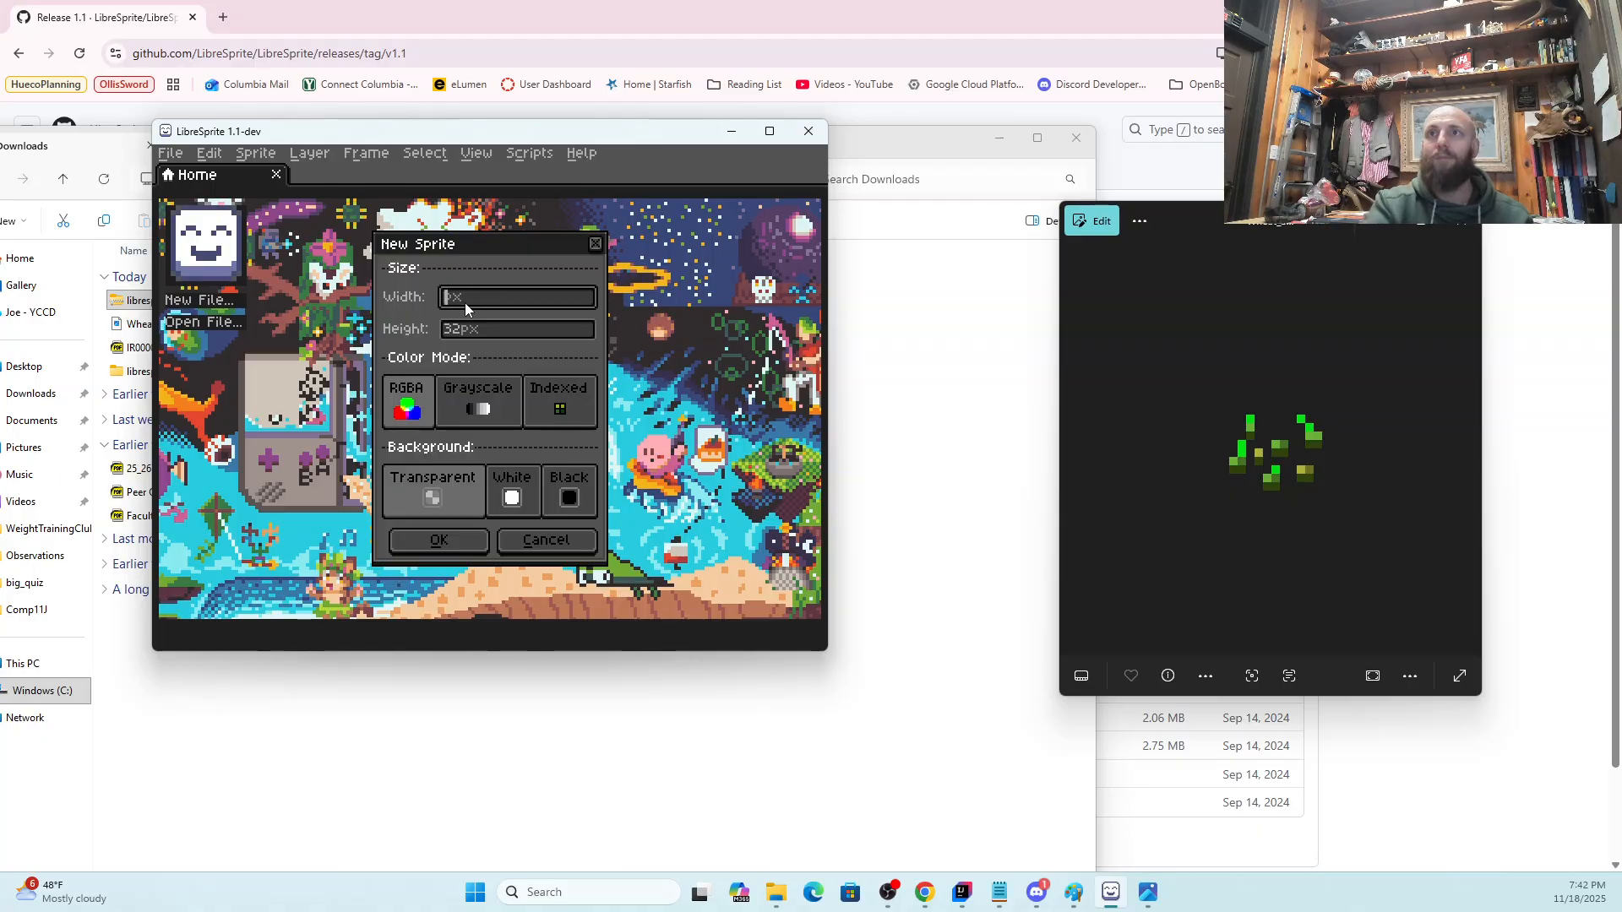
pyautogui.click(459, 334)
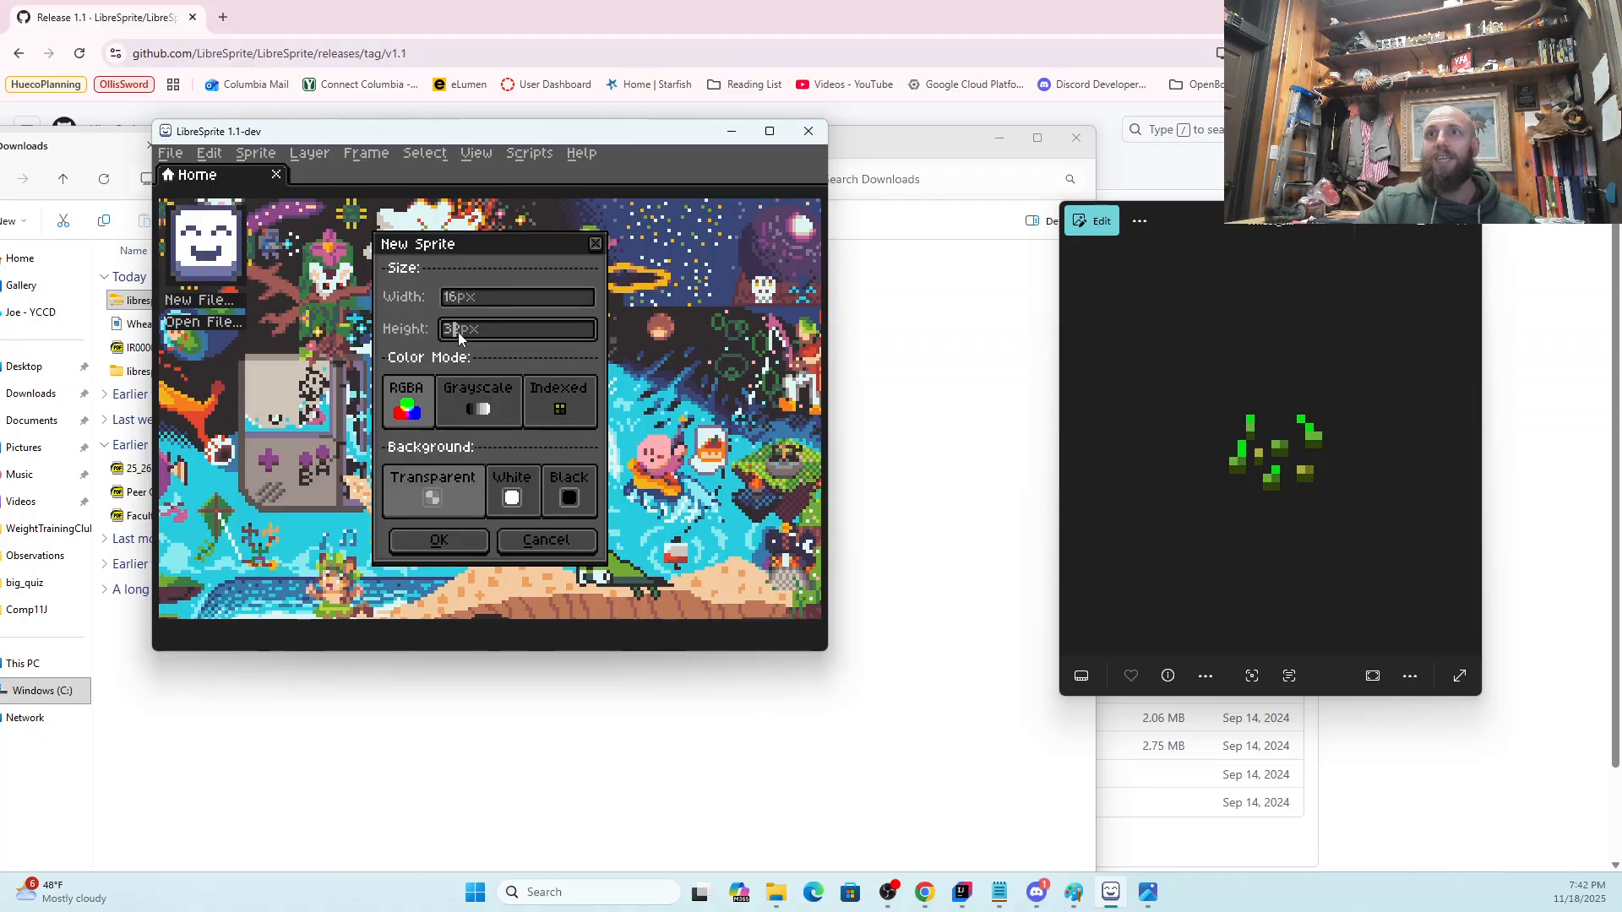
pyautogui.press('BackSpace')
pyautogui.press('BackSpace')
pyautogui.write('16')
pyautogui.click(439, 490)
pyautogui.click(439, 541)
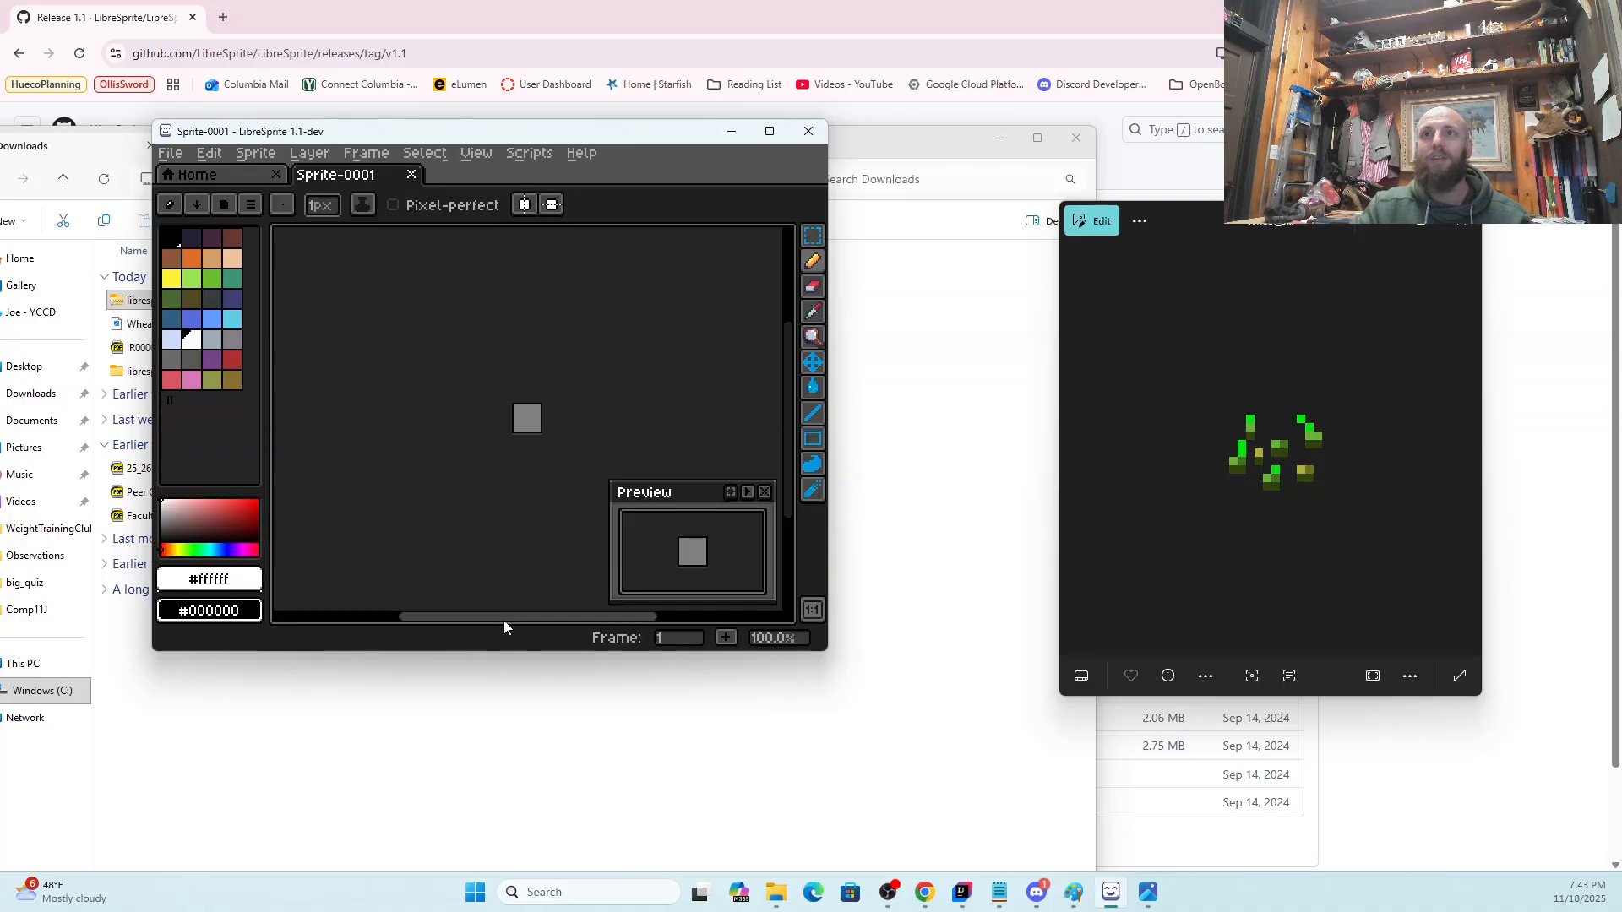
# Zoom the blank canvas to 1200% and enlarge the LibreSprite window beside the wheat seeds reference
pyautogui.scroll(10, 537, 423)
pyautogui.scroll(-5, 481, 414)
pyautogui.moveTo(467, 398); pyautogui.dragTo(508, 455)
pyautogui.scroll(2, 511, 455)
pyautogui.scroll(-1, 516, 455)
pyautogui.scroll(1, 518, 453)
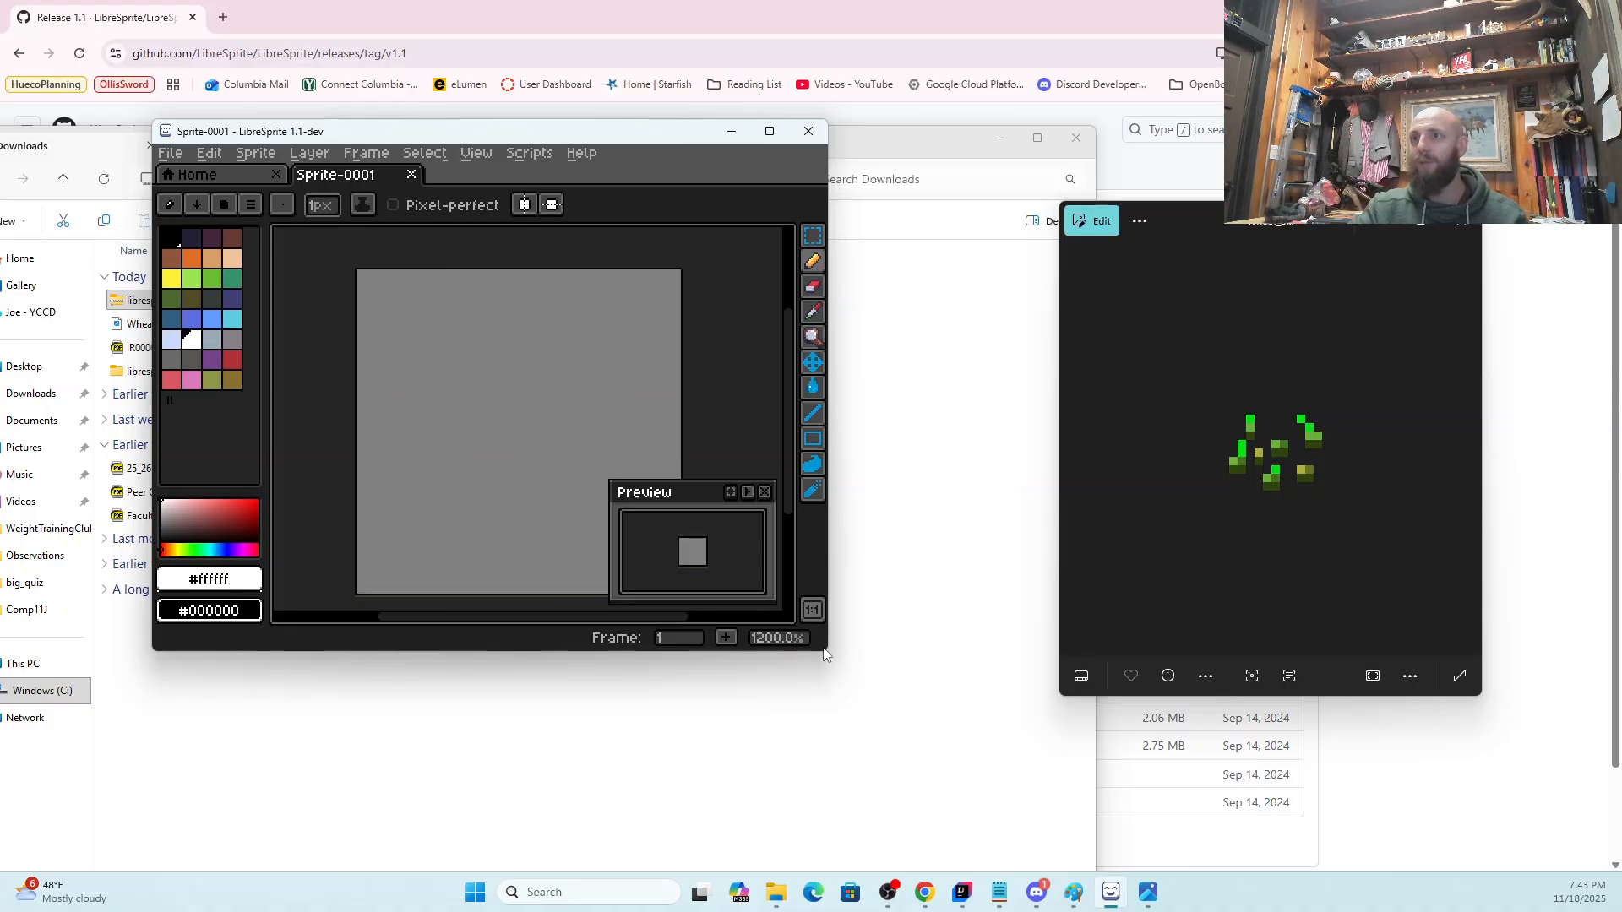
pyautogui.moveTo(827, 652); pyautogui.dragTo(1002, 867)
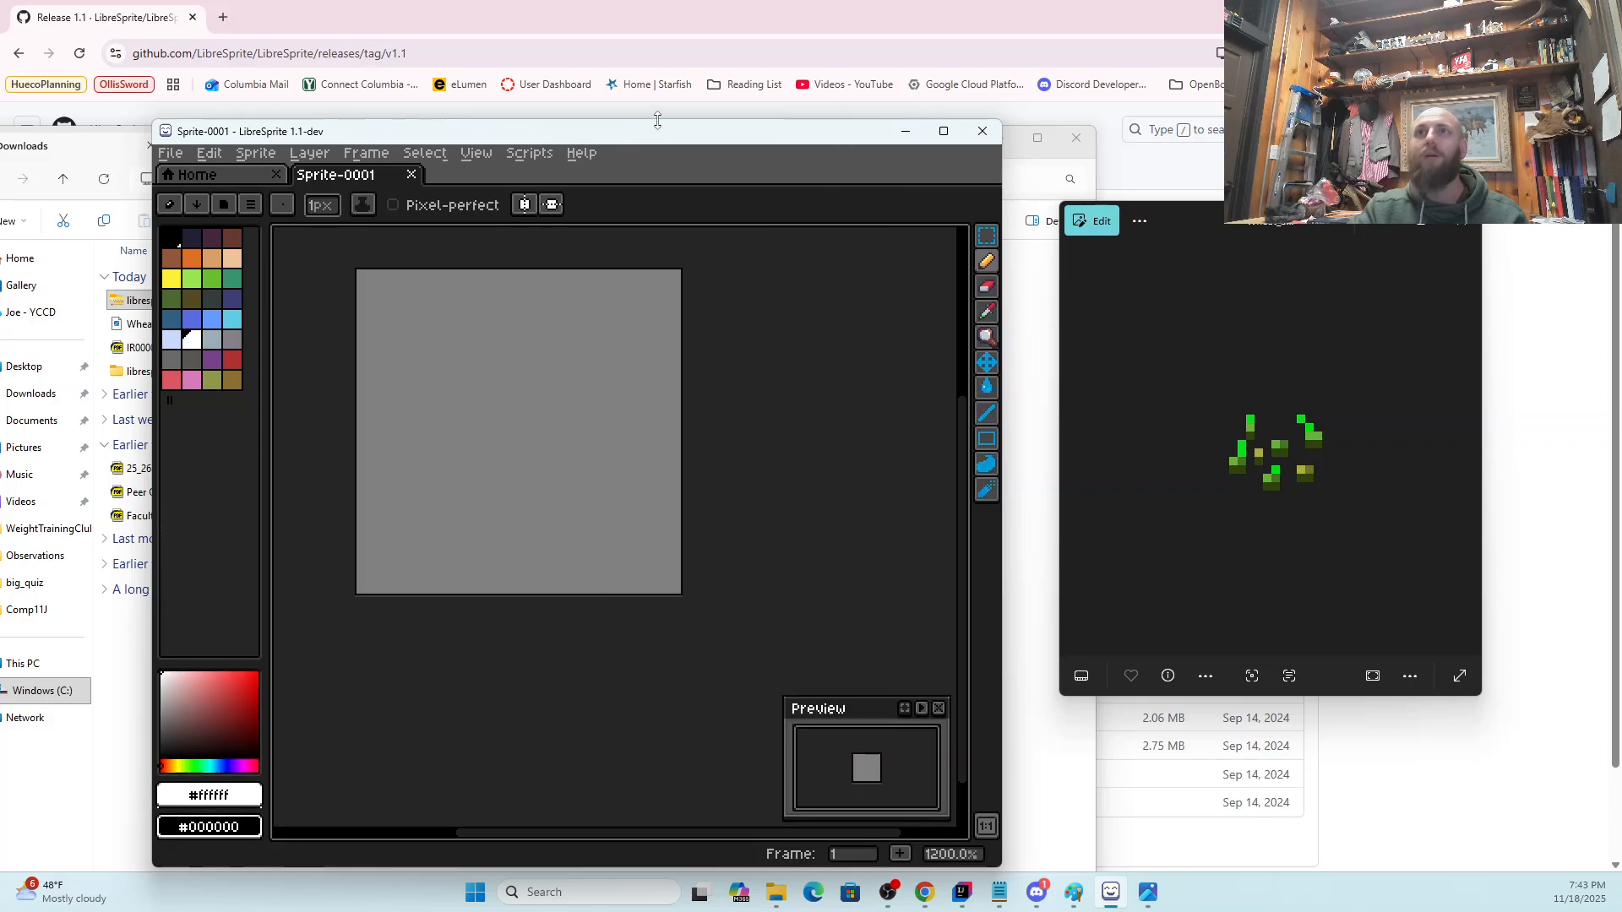
pyautogui.moveTo(633, 142); pyautogui.dragTo(506, 56)
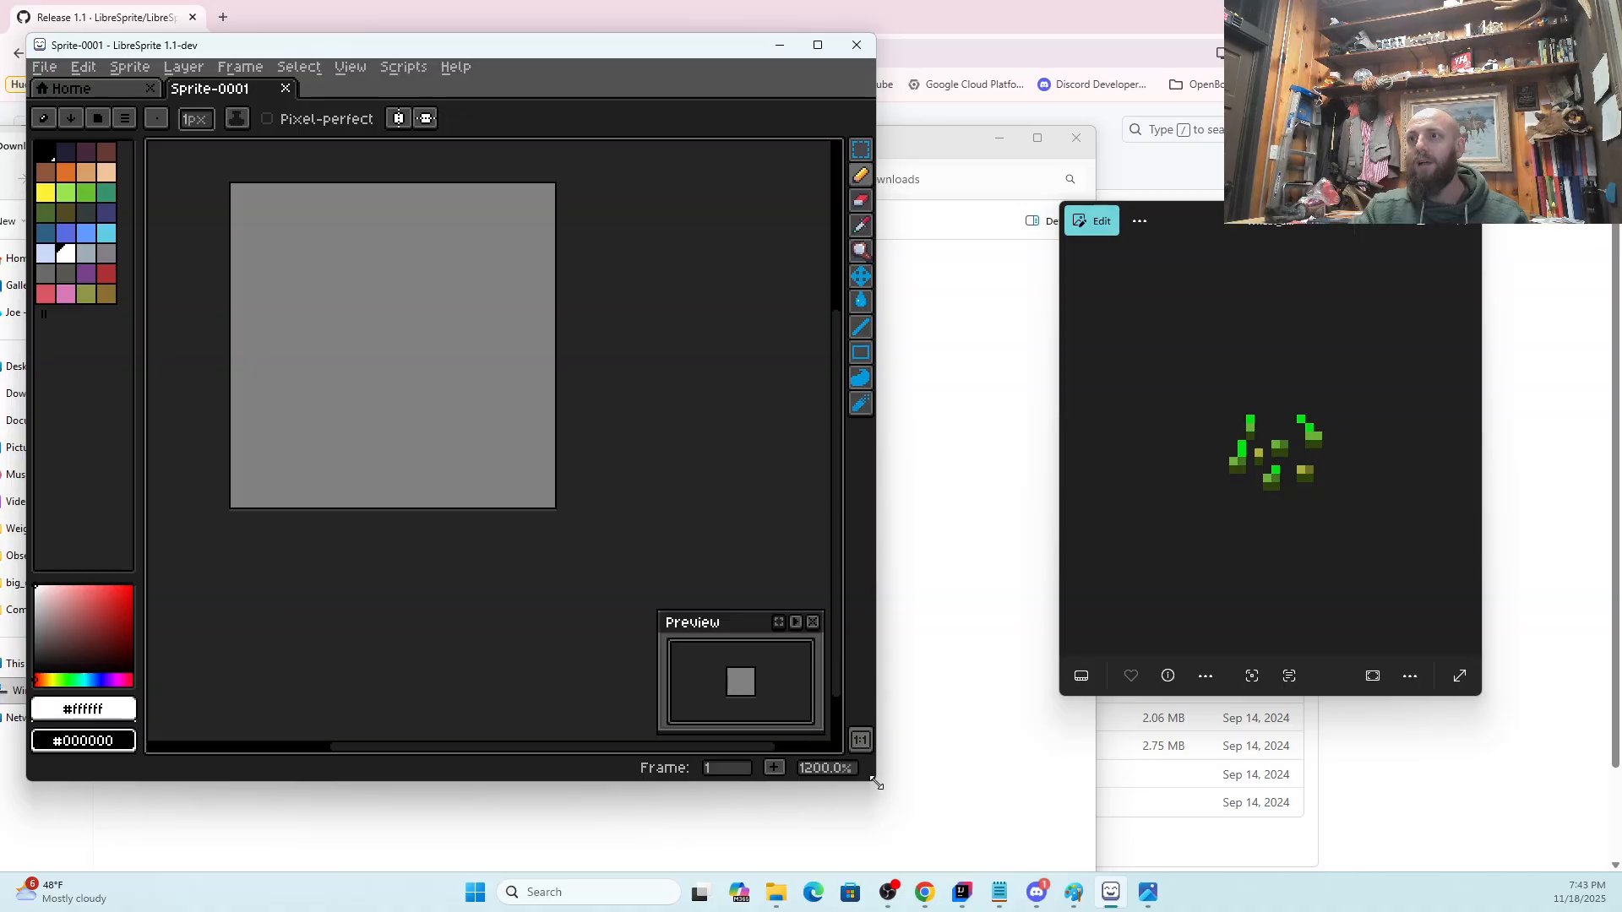
pyautogui.moveTo(876, 782); pyautogui.dragTo(962, 847)
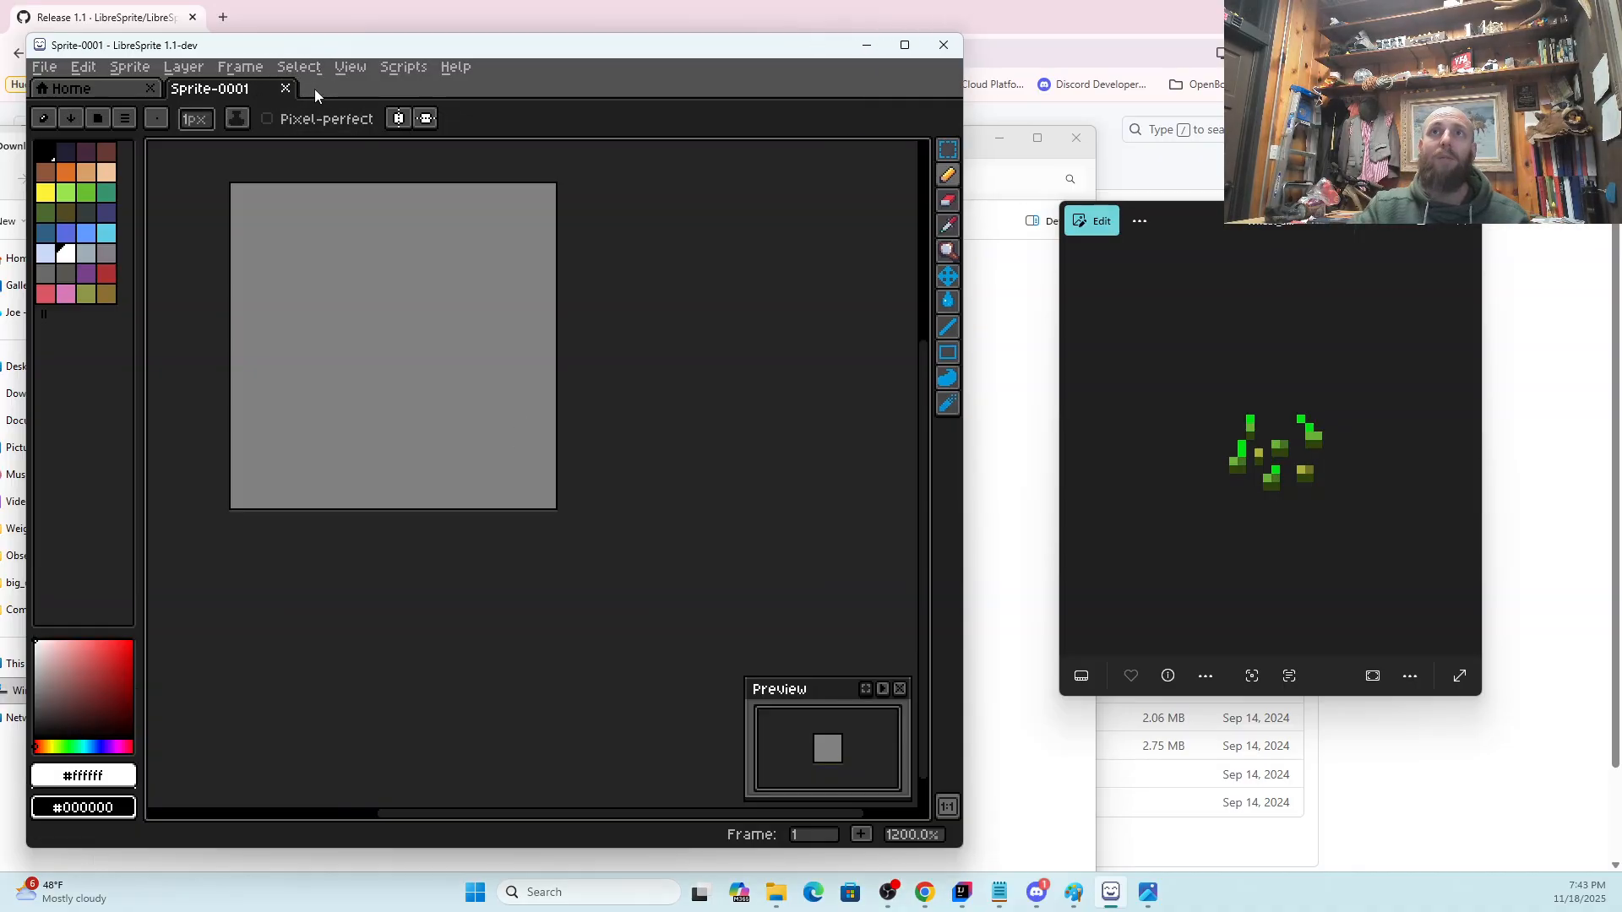
# Start opening an existing file and browse from Documents to the Downloads folder
pyautogui.click(44, 67)
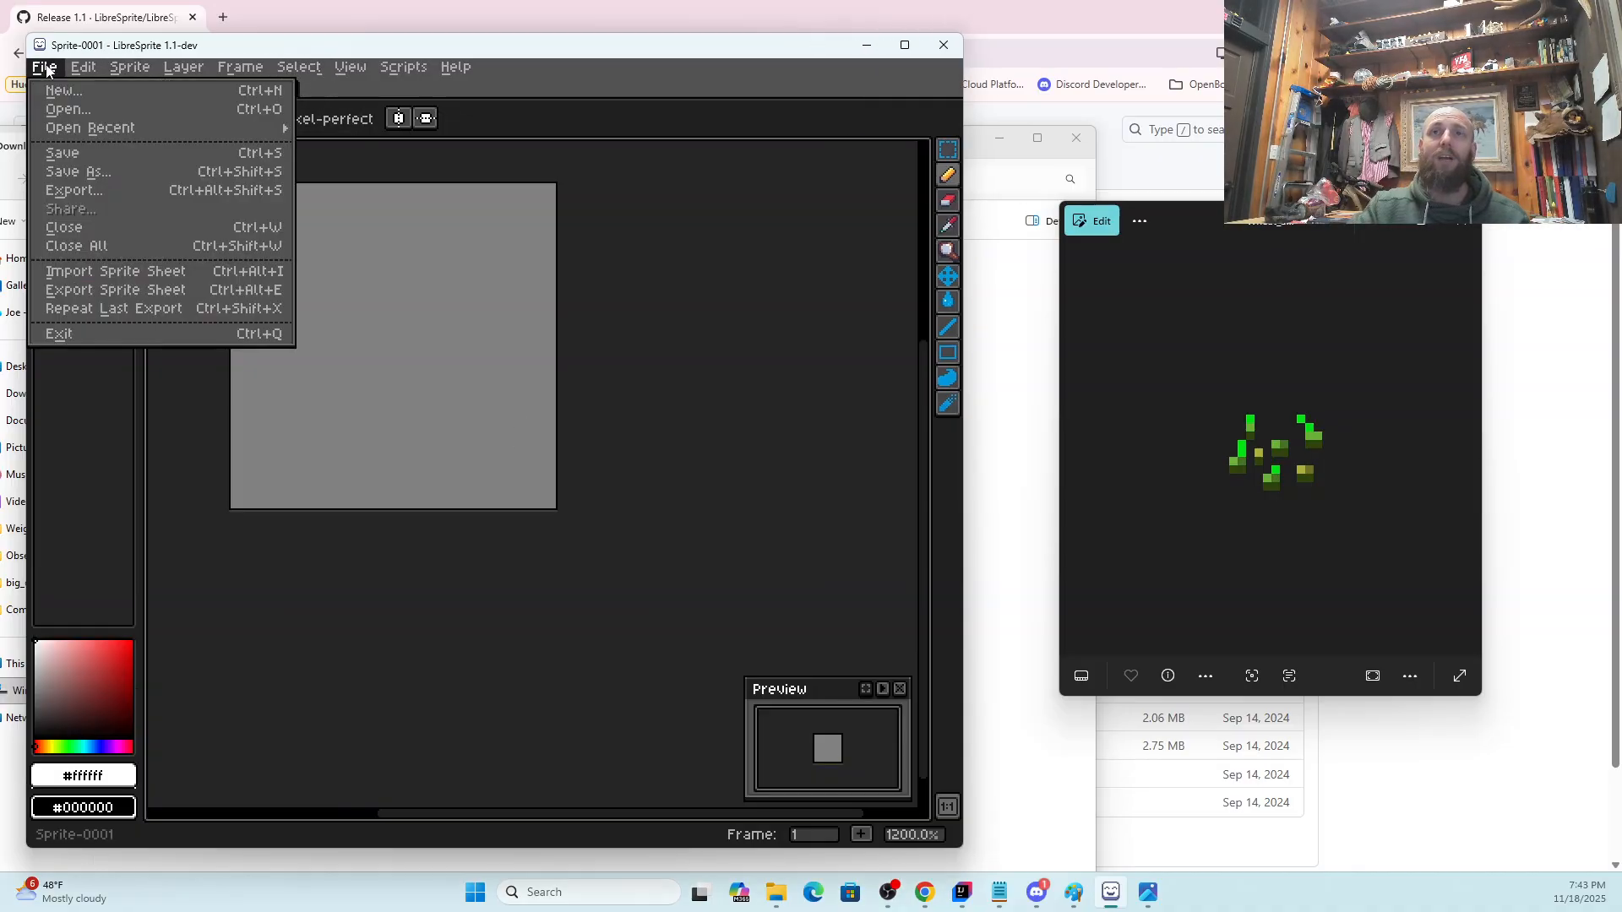
pyautogui.click(63, 110)
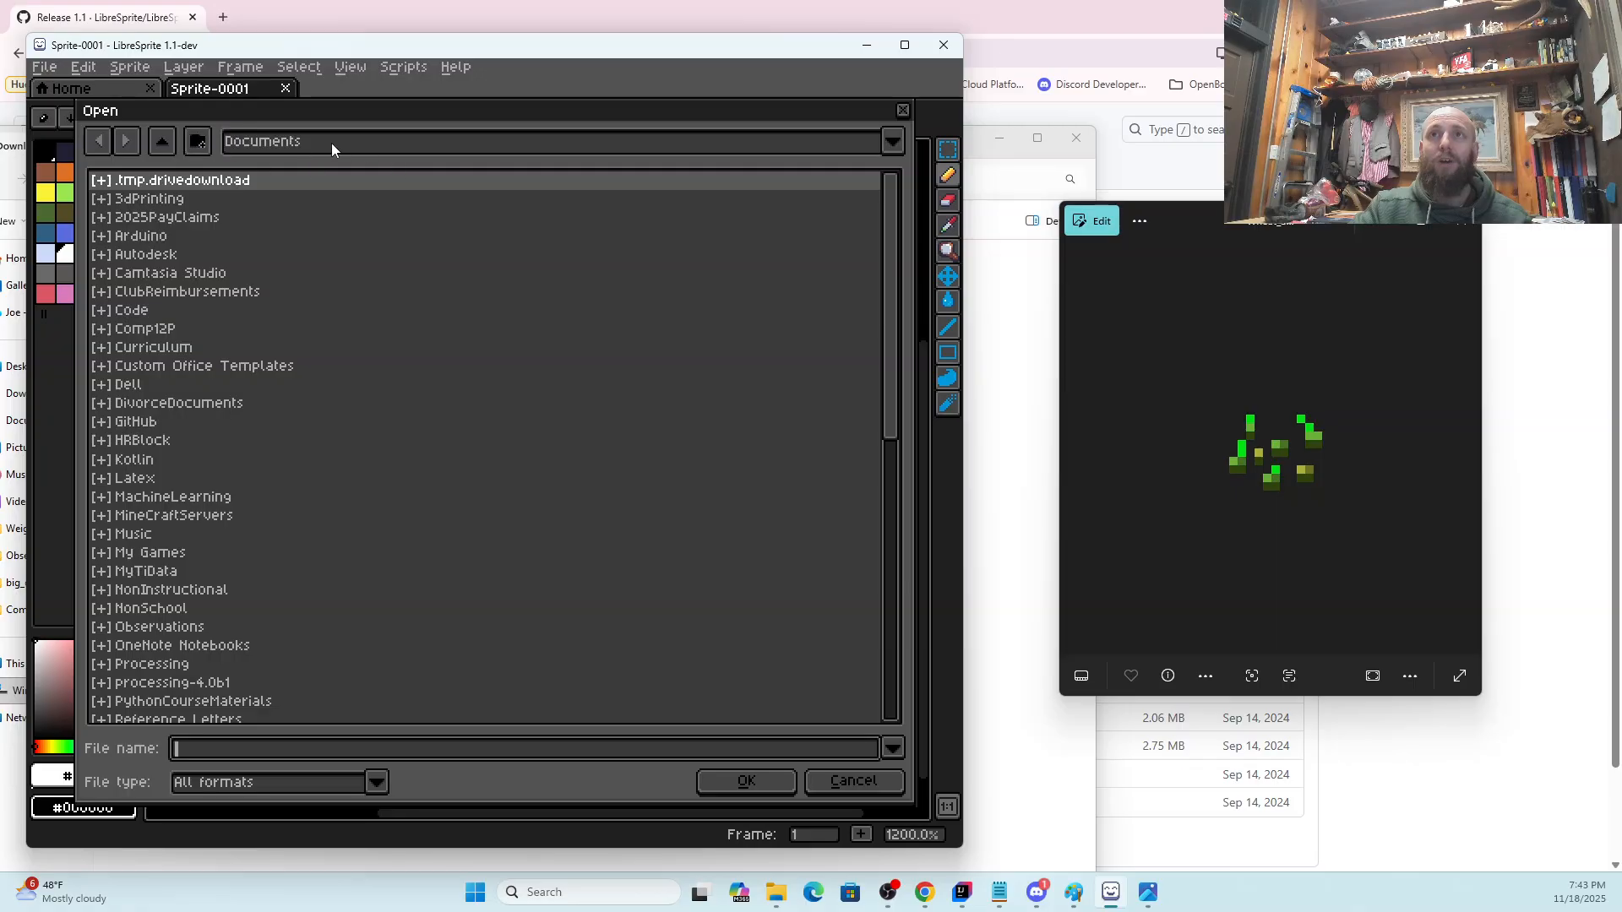
pyautogui.click(203, 145)
pyautogui.click(550, 474)
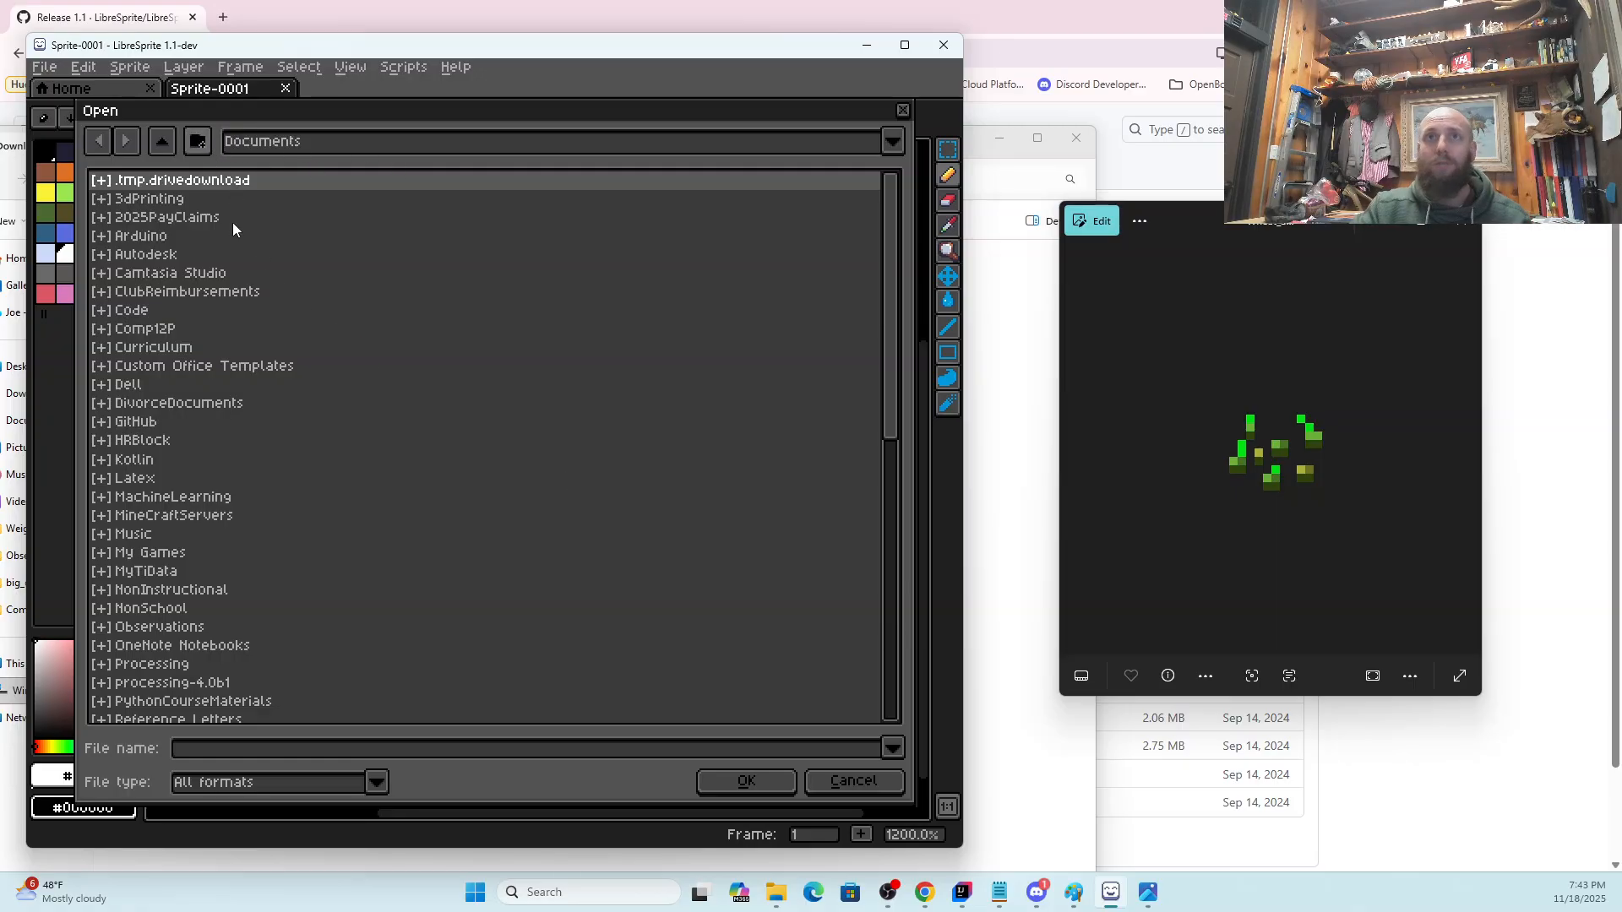
pyautogui.click(162, 141)
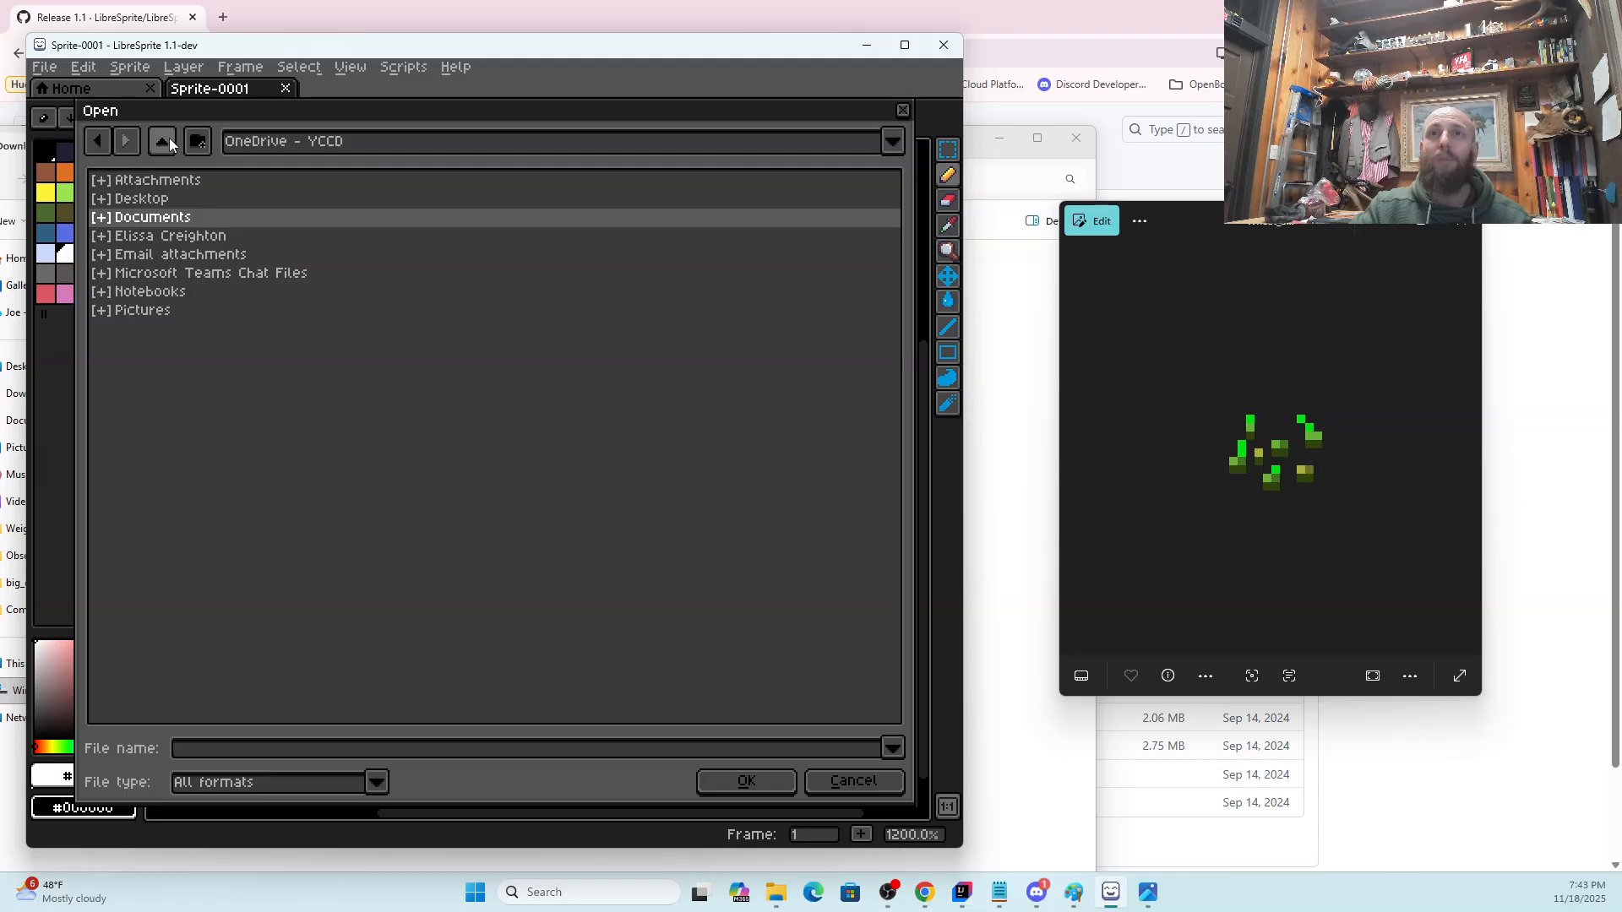
pyautogui.click(163, 141)
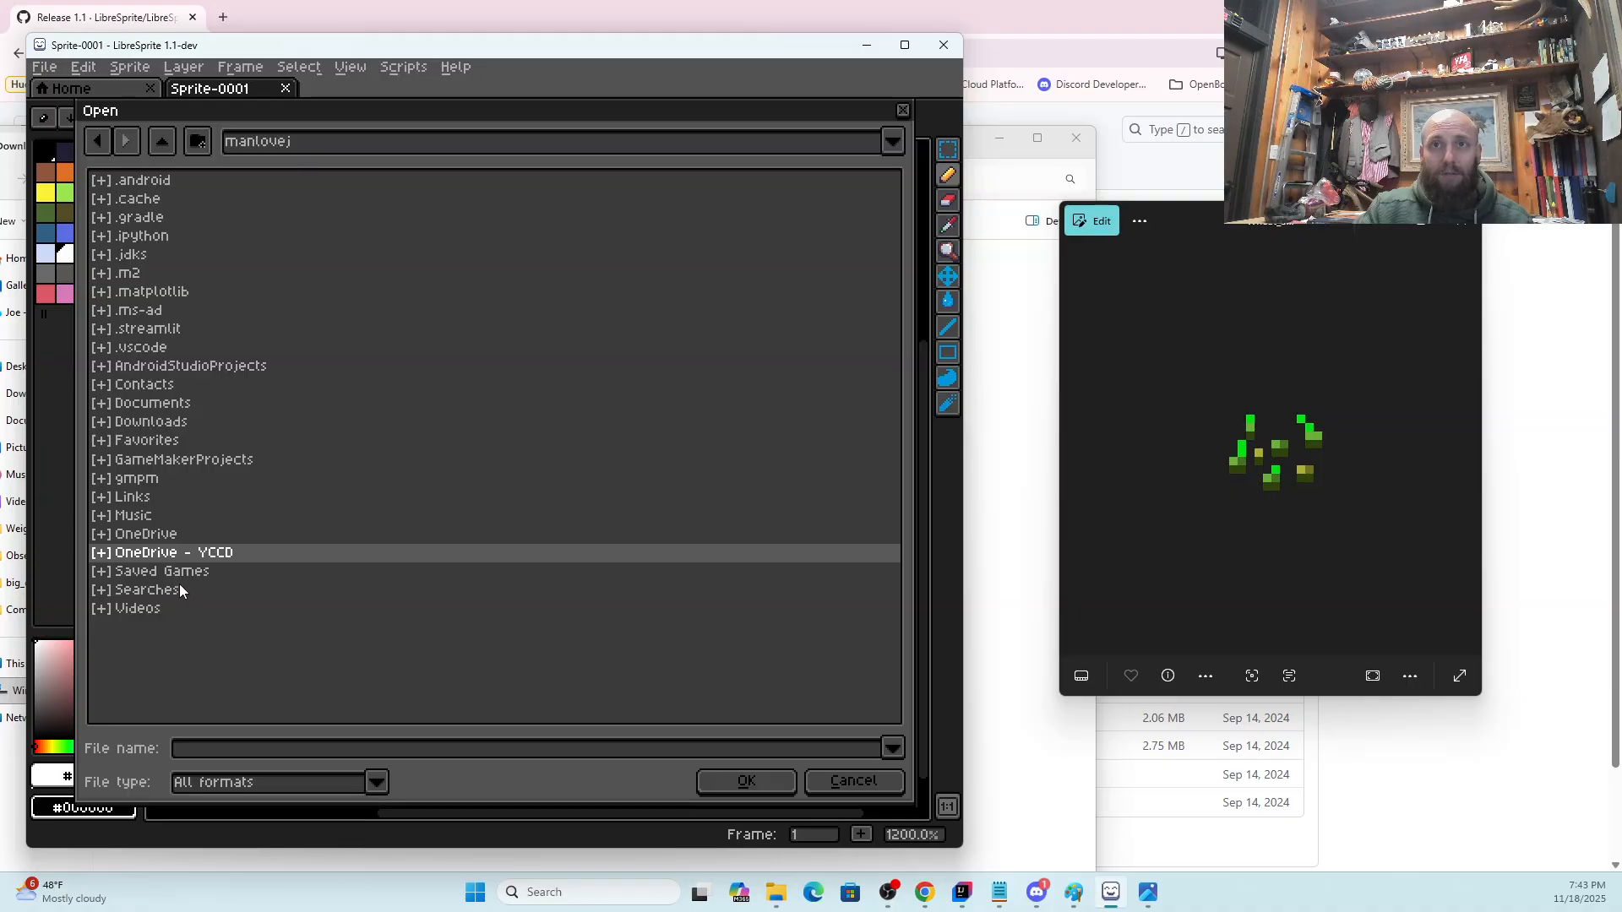
pyautogui.click(169, 139)
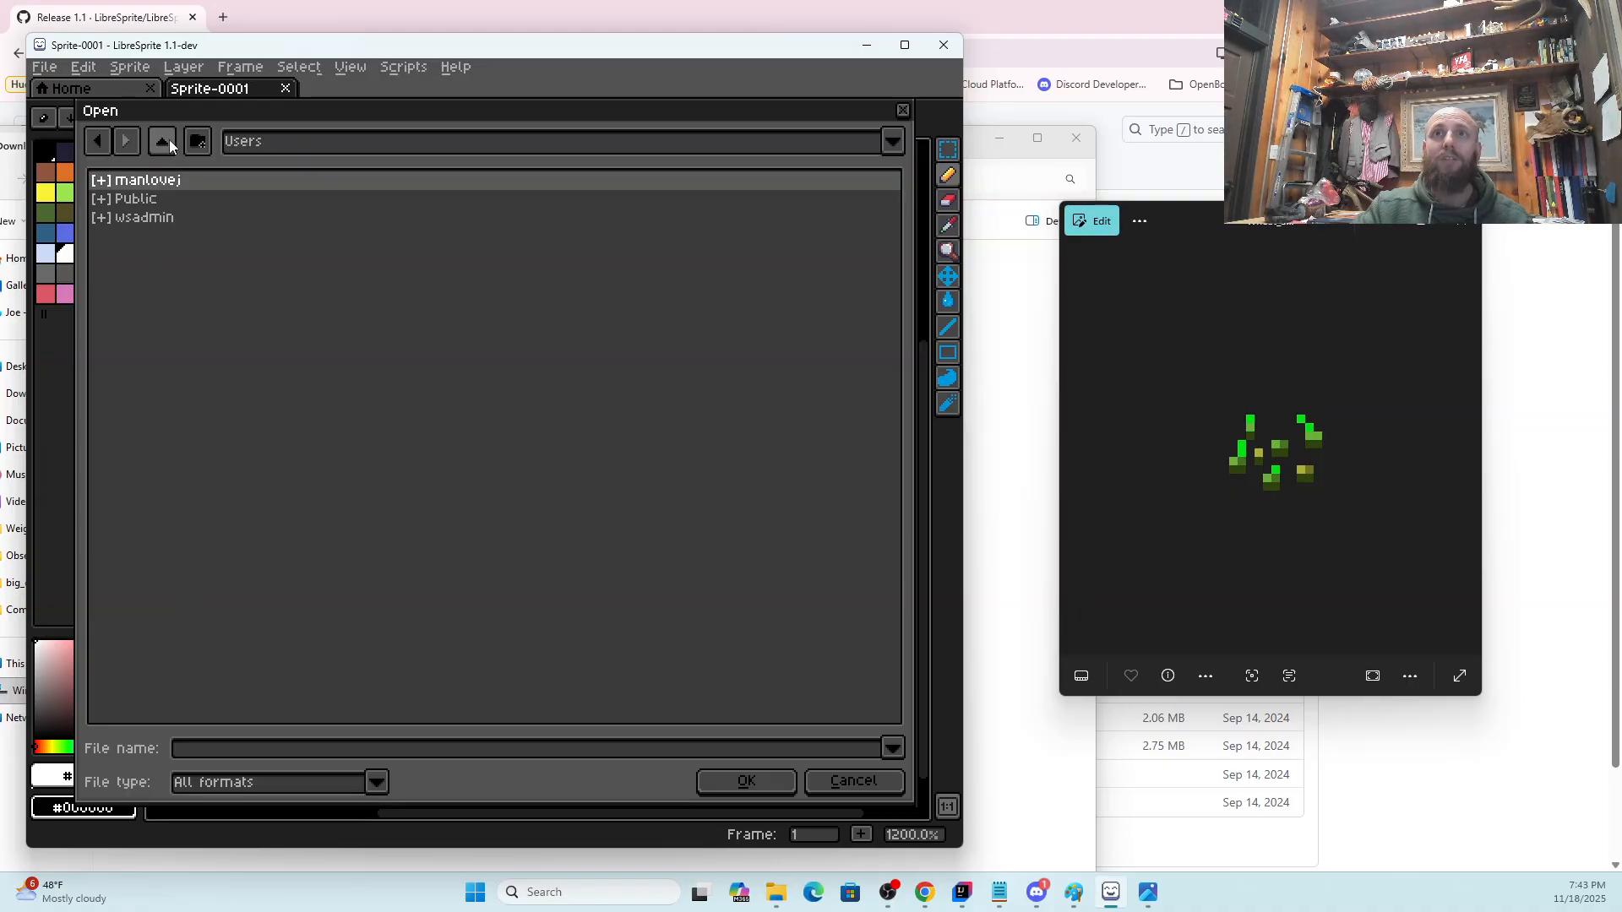
pyautogui.click(162, 142)
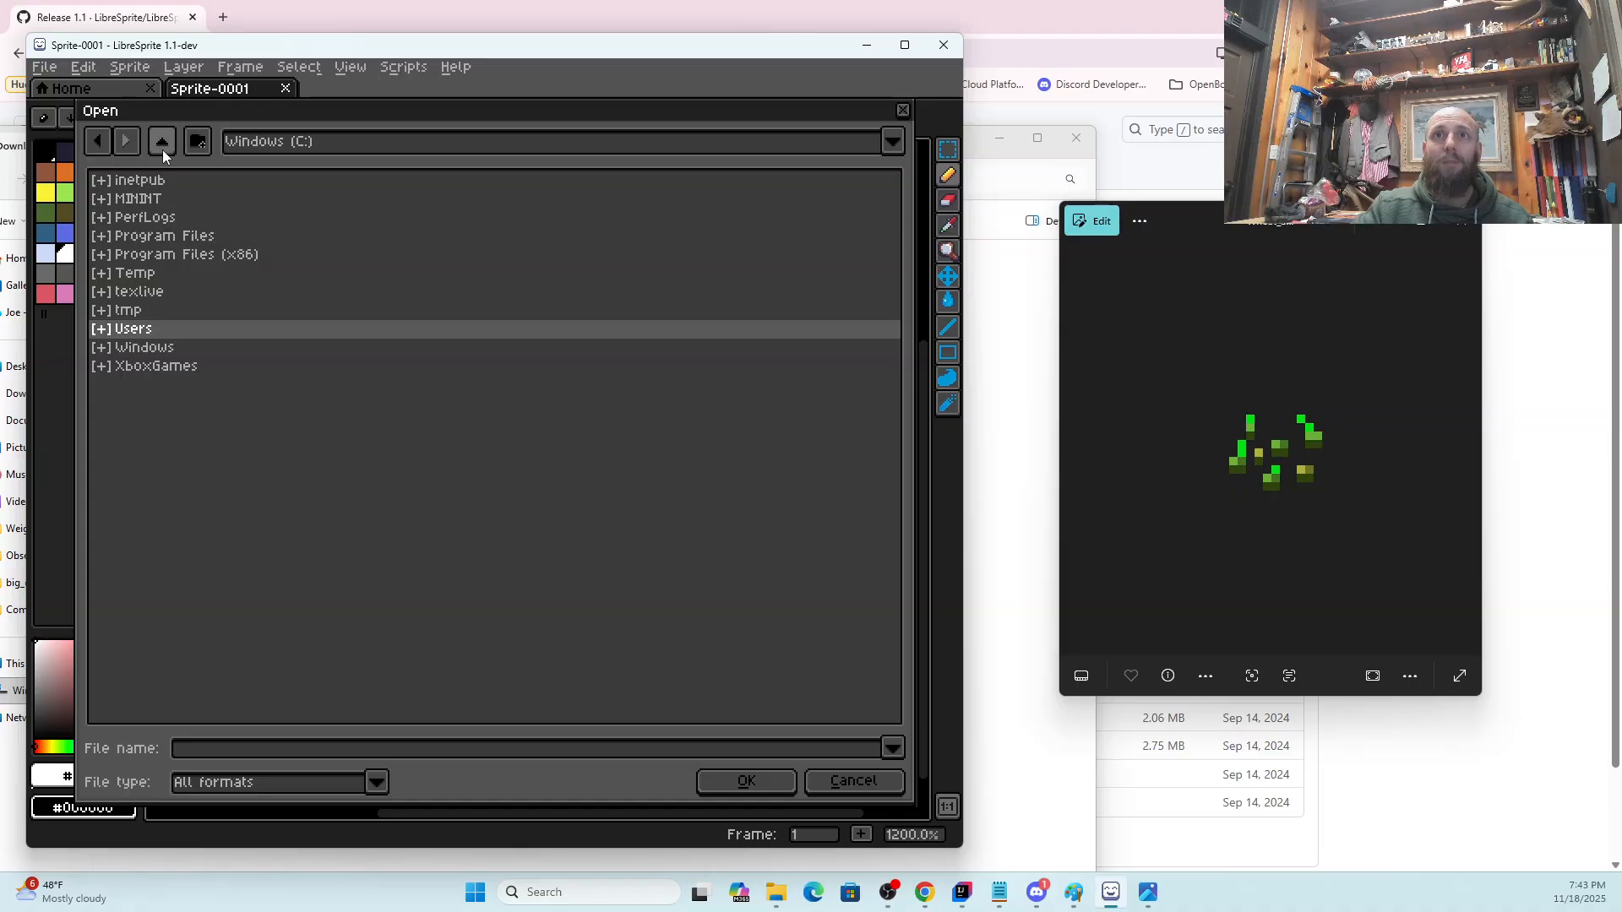
pyautogui.click(163, 145)
pyautogui.click(162, 146)
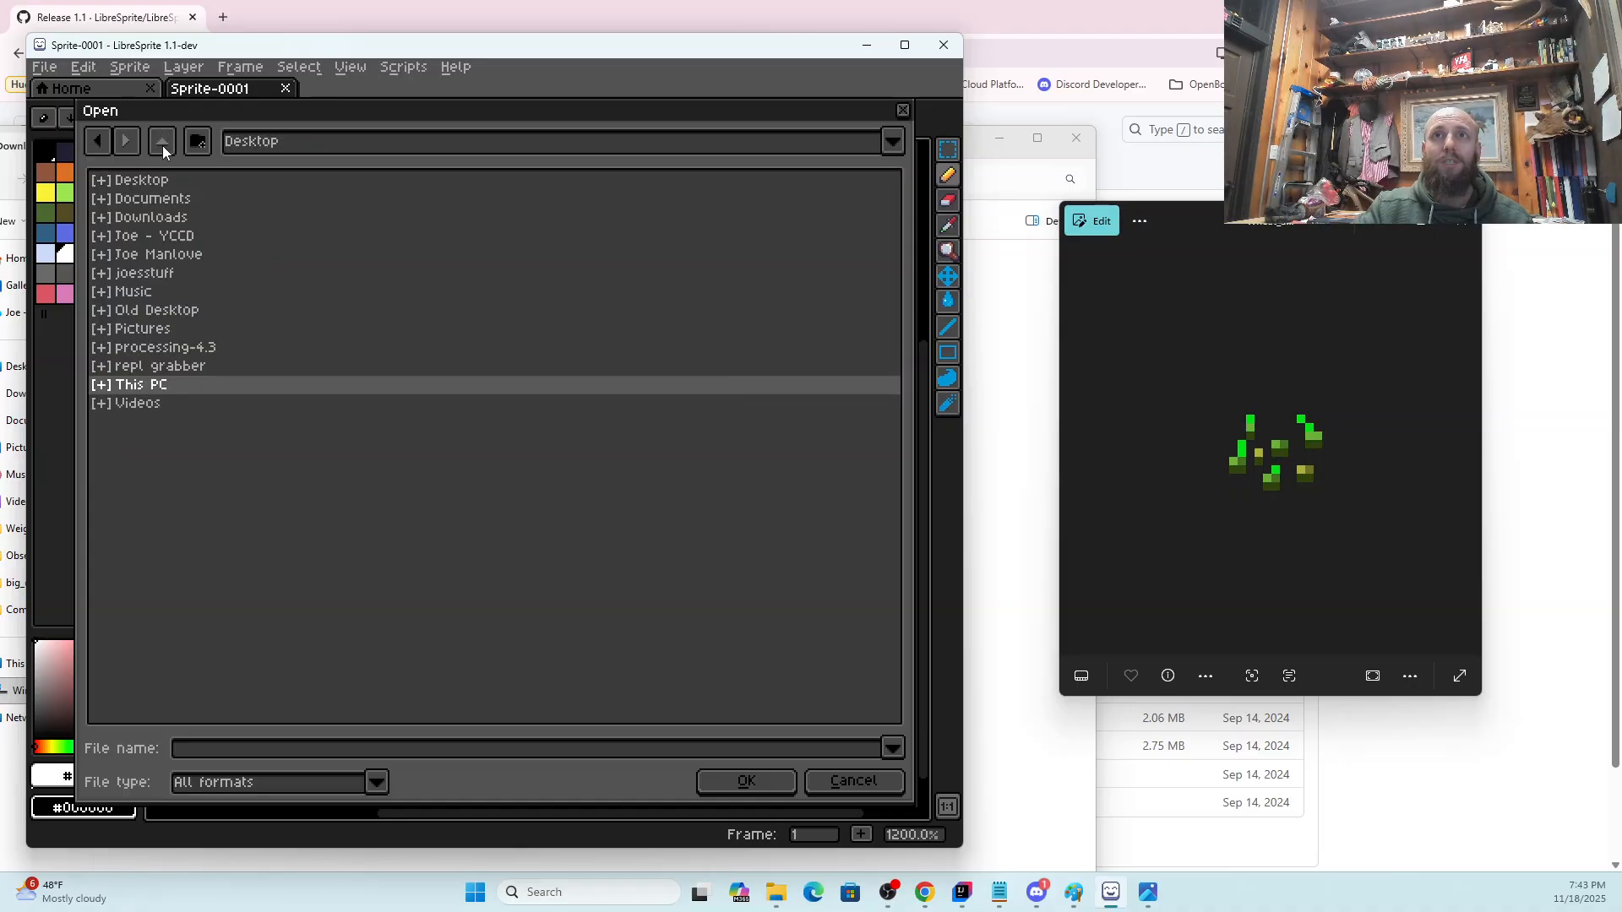
pyautogui.doubleClick(159, 216)
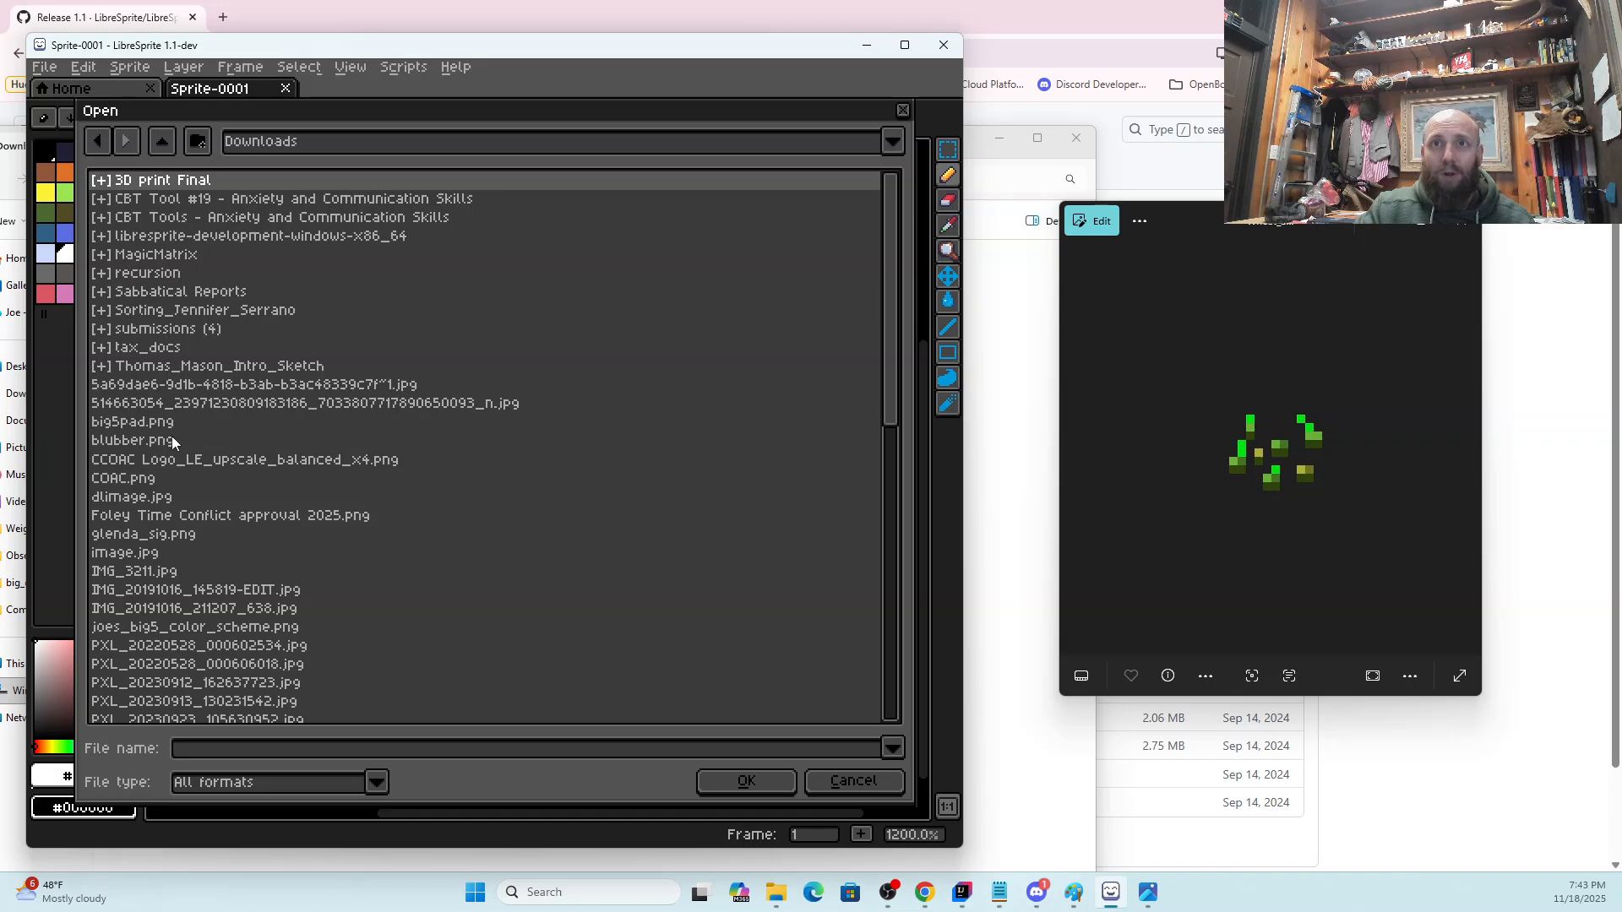
# Open Wheat_Seeds_JE1_BE1.png from the Downloads folder by its file name
pyautogui.click(266, 753)
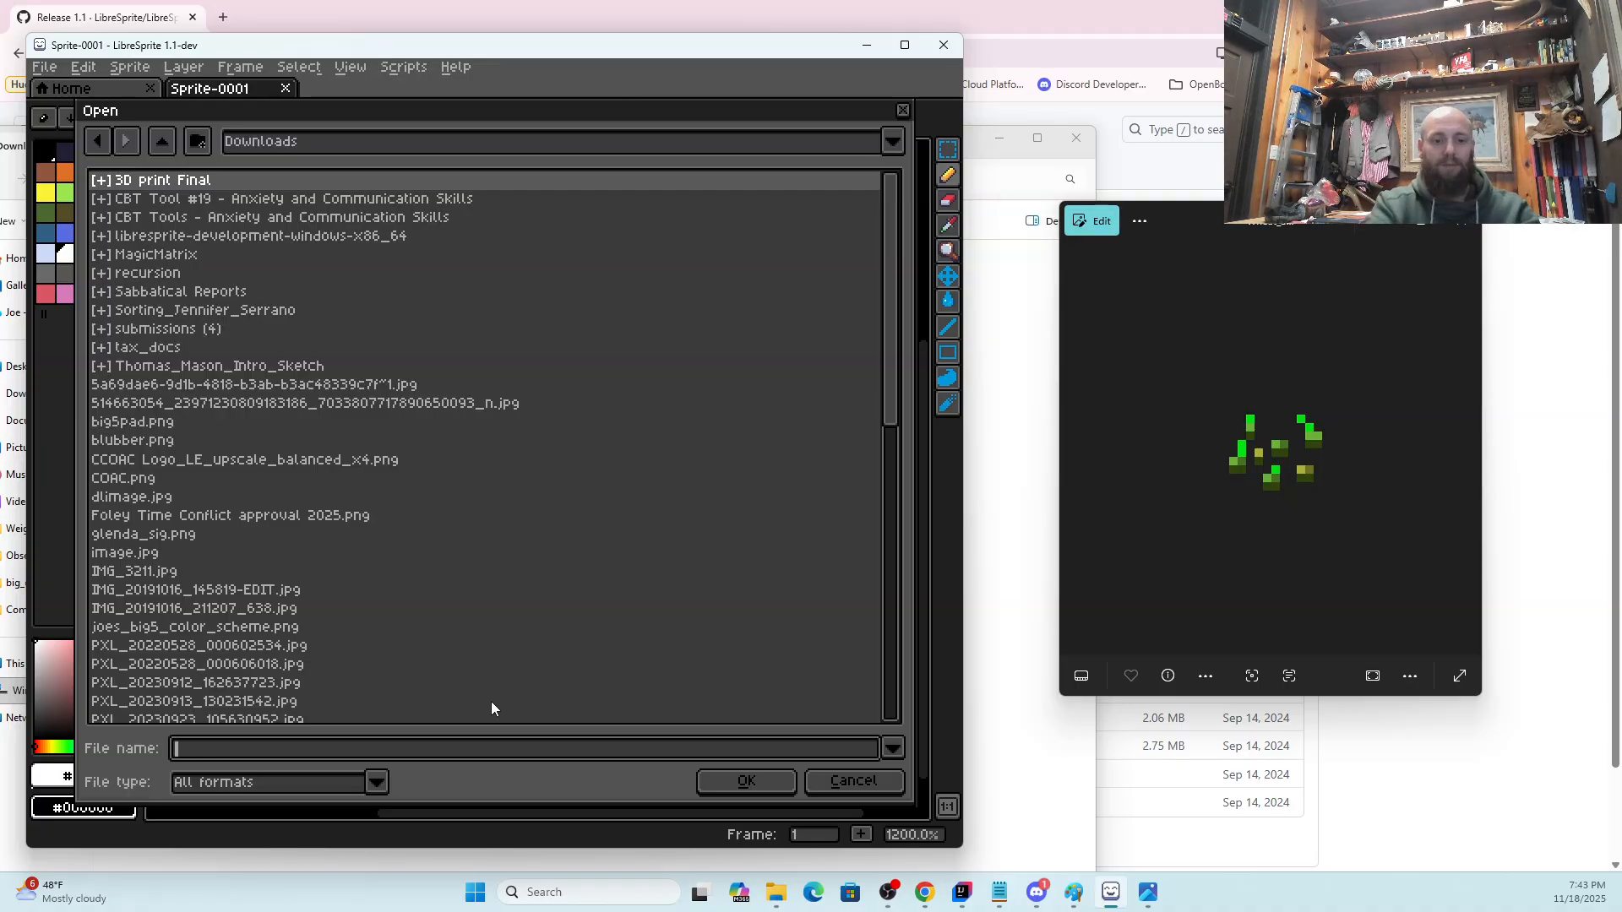
pyautogui.write('Whea')
pyautogui.click(342, 780)
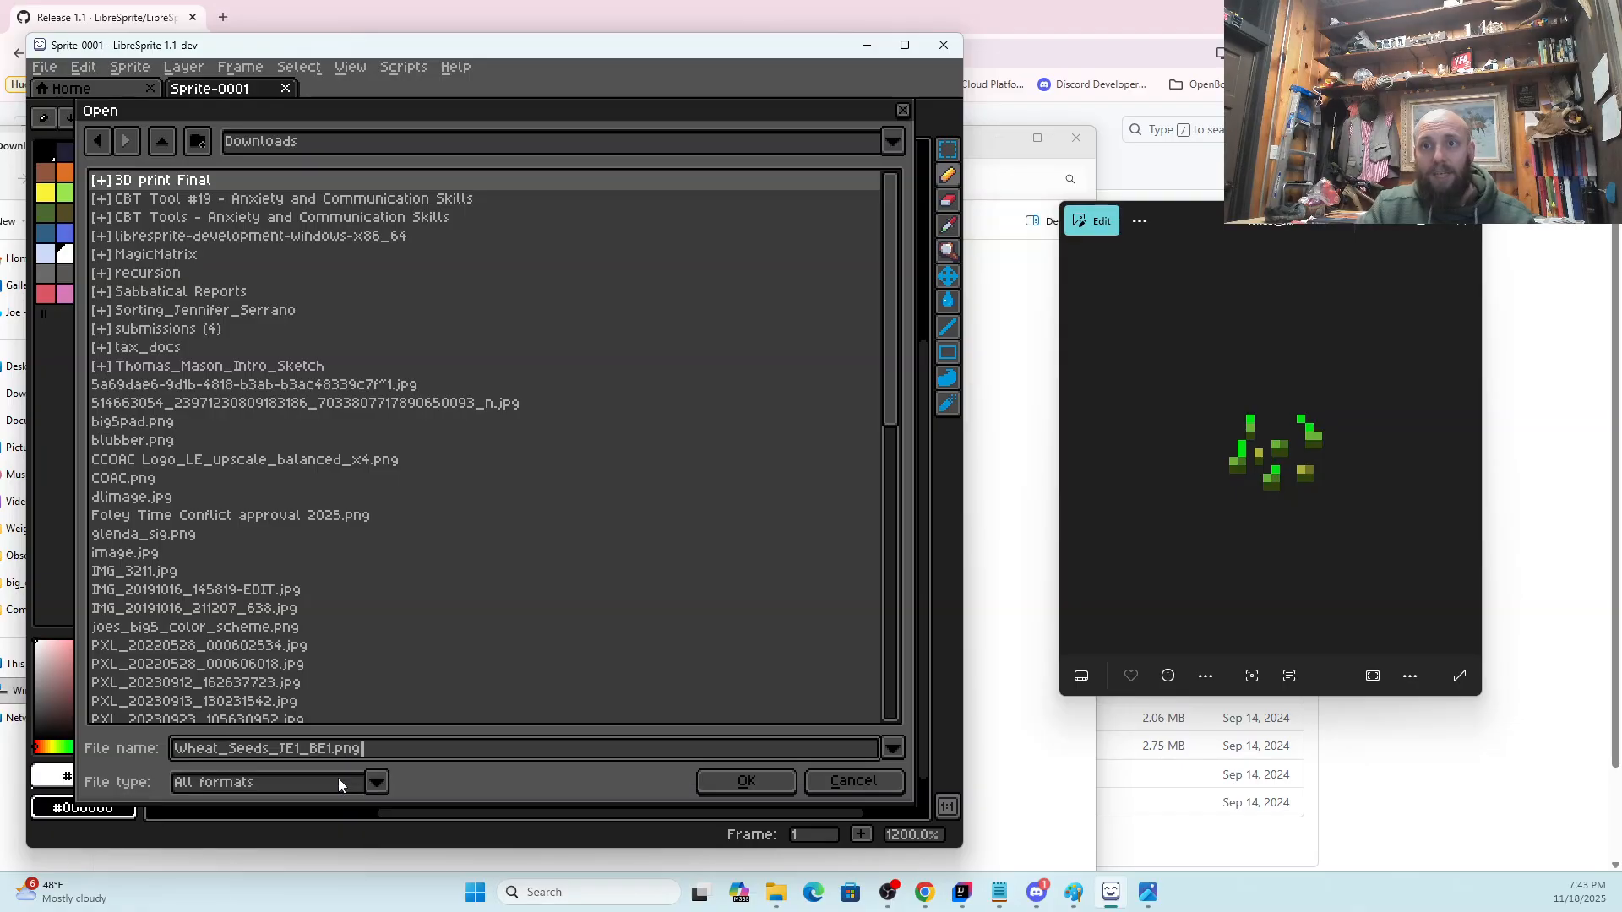
pyautogui.click(747, 786)
# Compare the blank sprite with the wheat seeds image, maximize the LibreSprite window and display the wheat seeds image
pyautogui.click(246, 90)
pyautogui.click(347, 93)
pyautogui.click(264, 93)
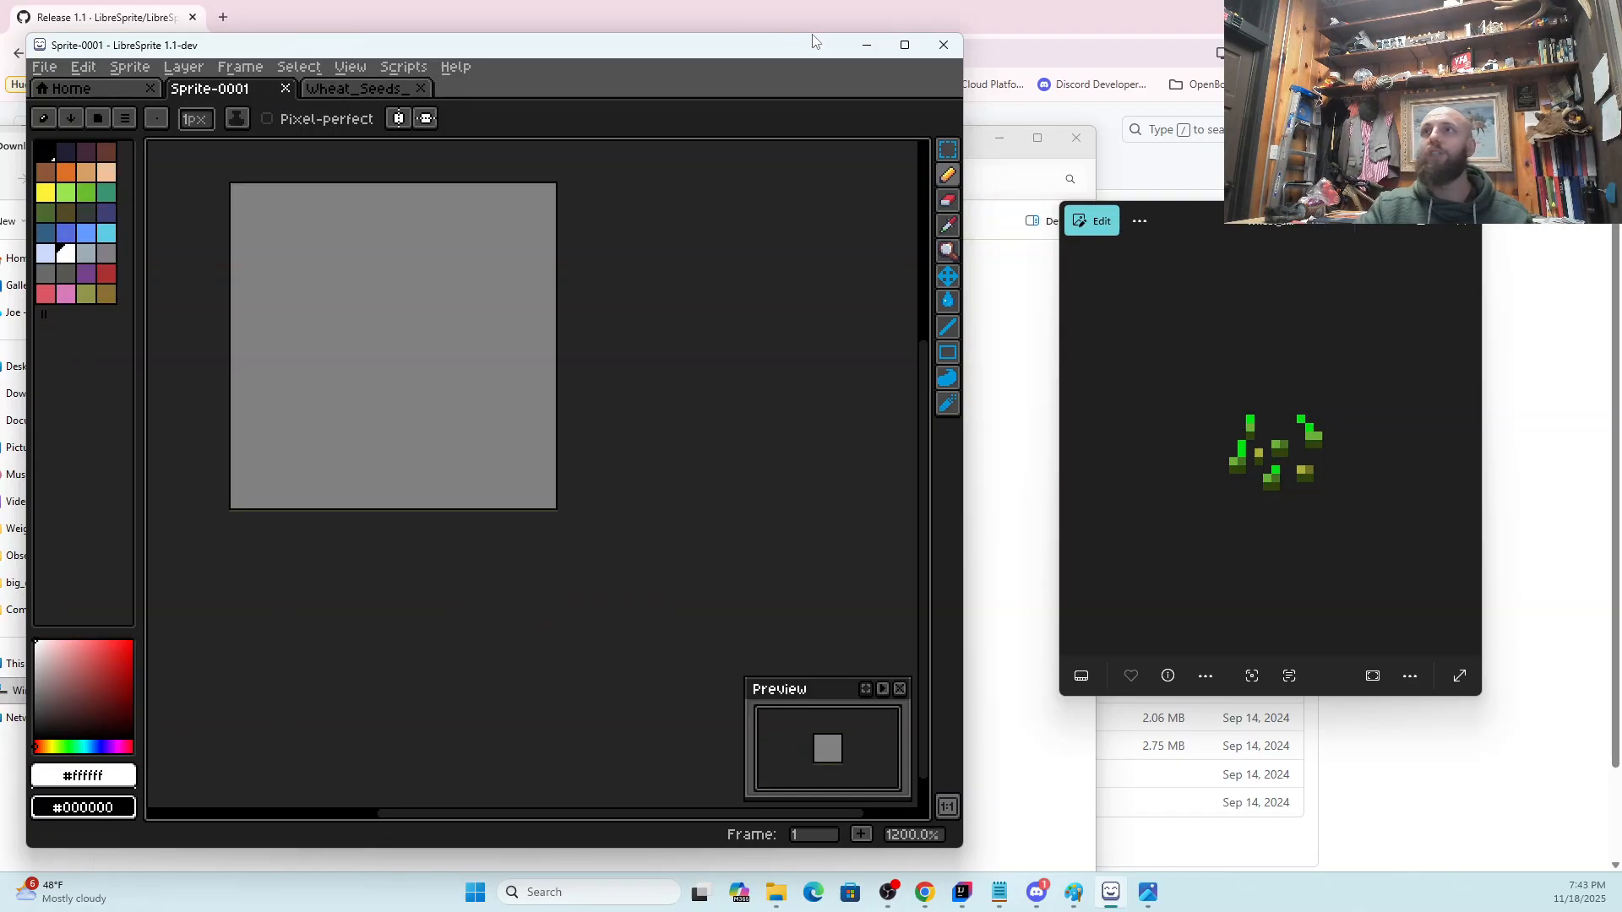
pyautogui.click(905, 45)
pyautogui.click(347, 51)
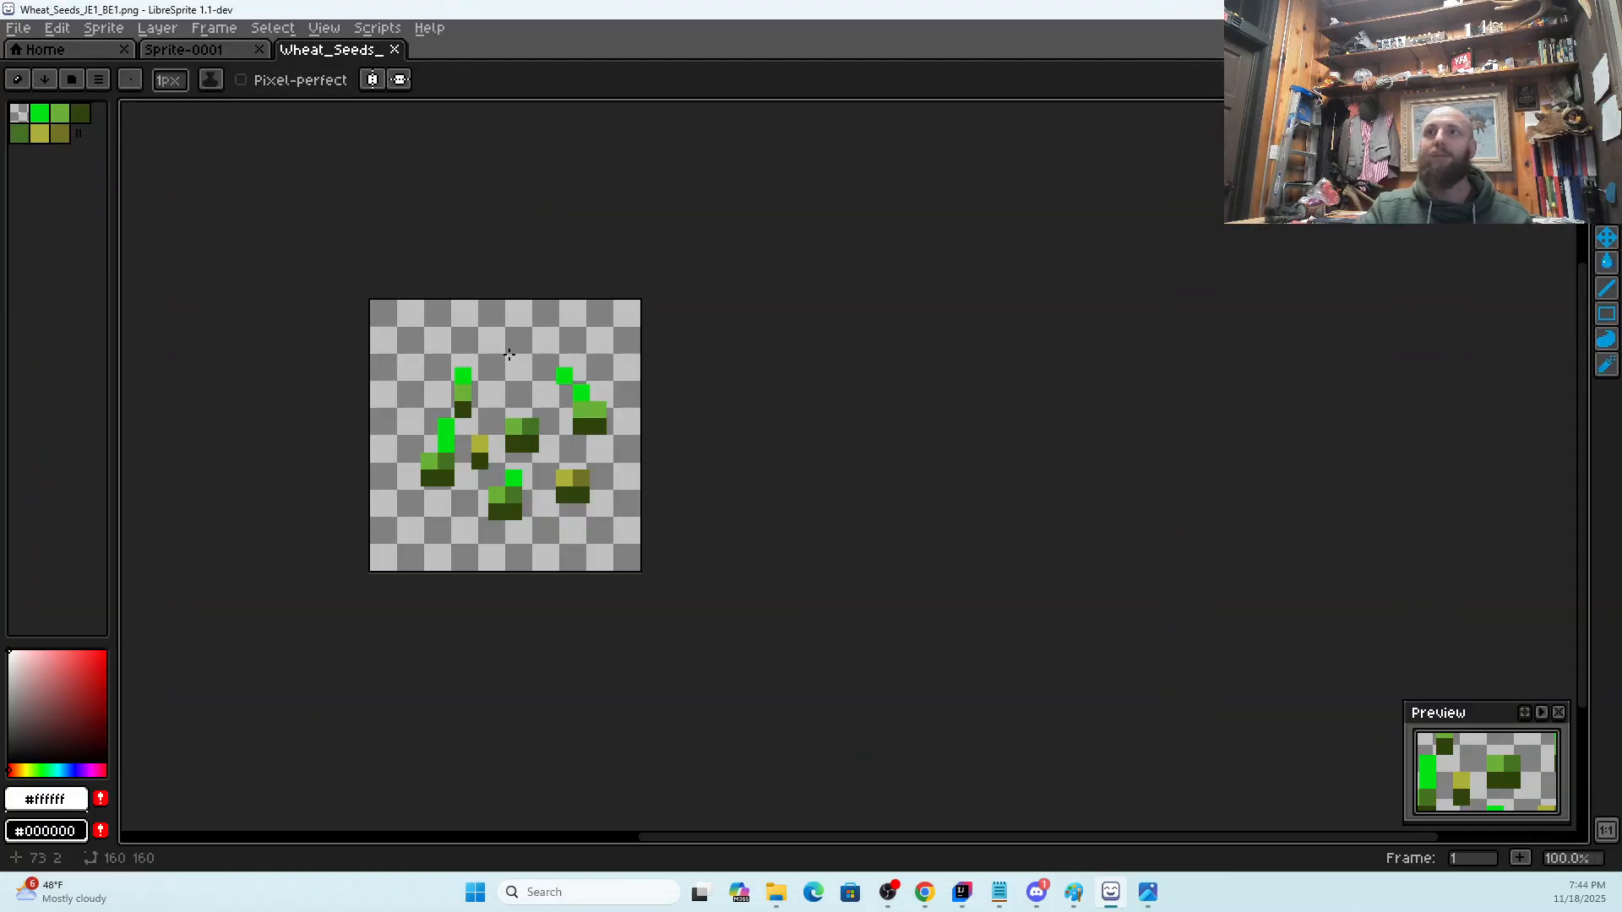
# Compare Sprite-0001 with the wheat seeds reference, and set the foreground colour to golden yellow, HSB 50°, 92, 89
pyautogui.click(186, 47)
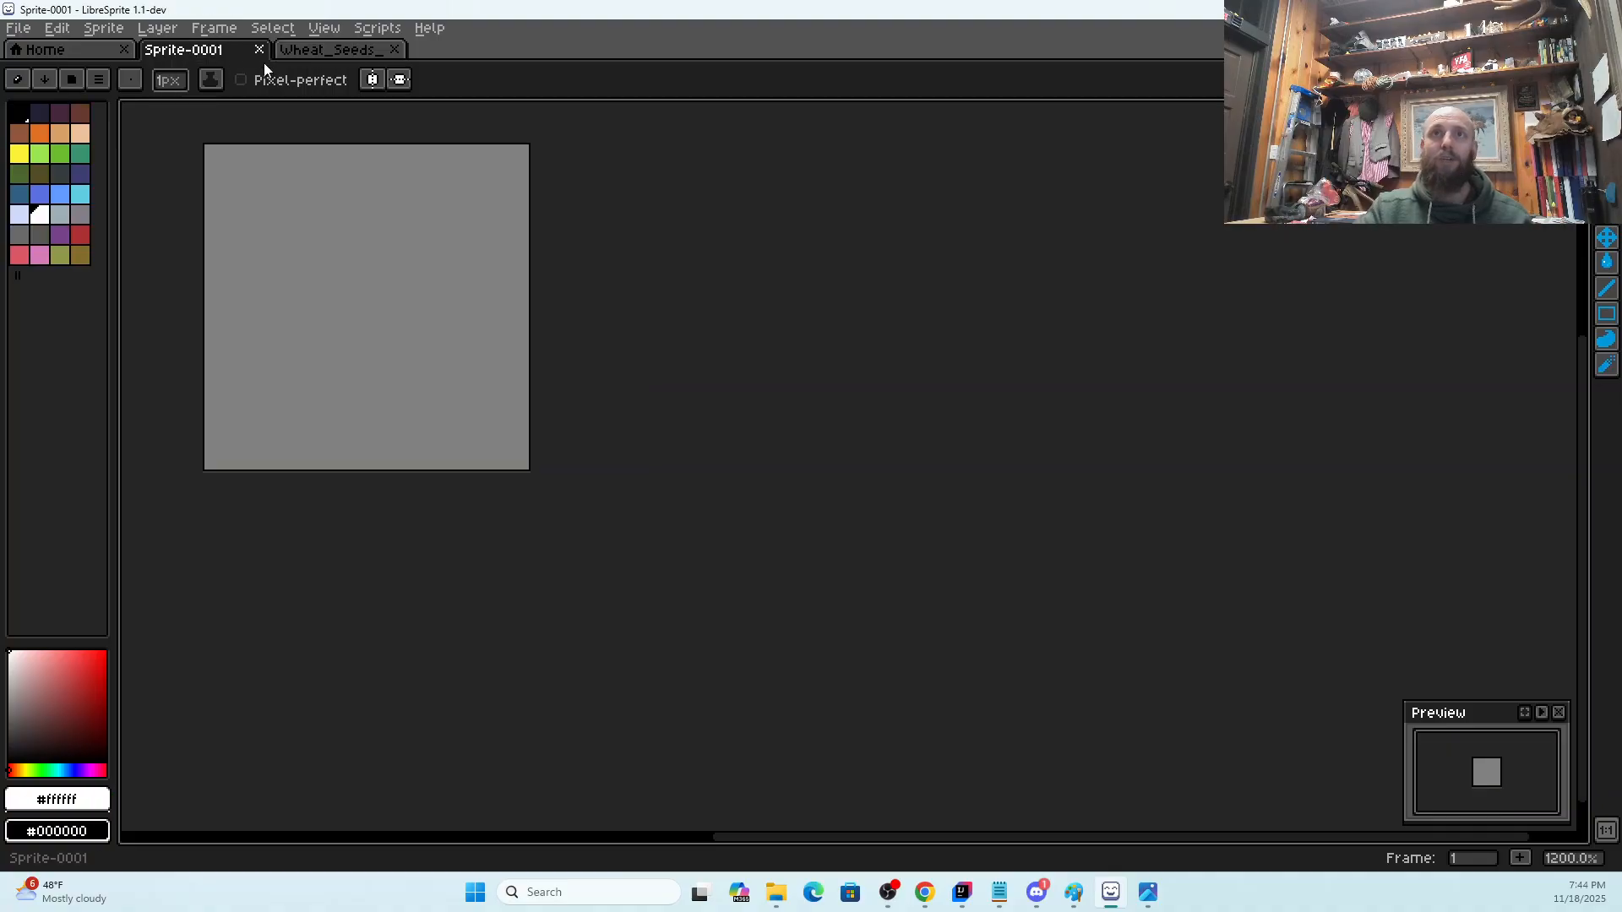
pyautogui.click(302, 53)
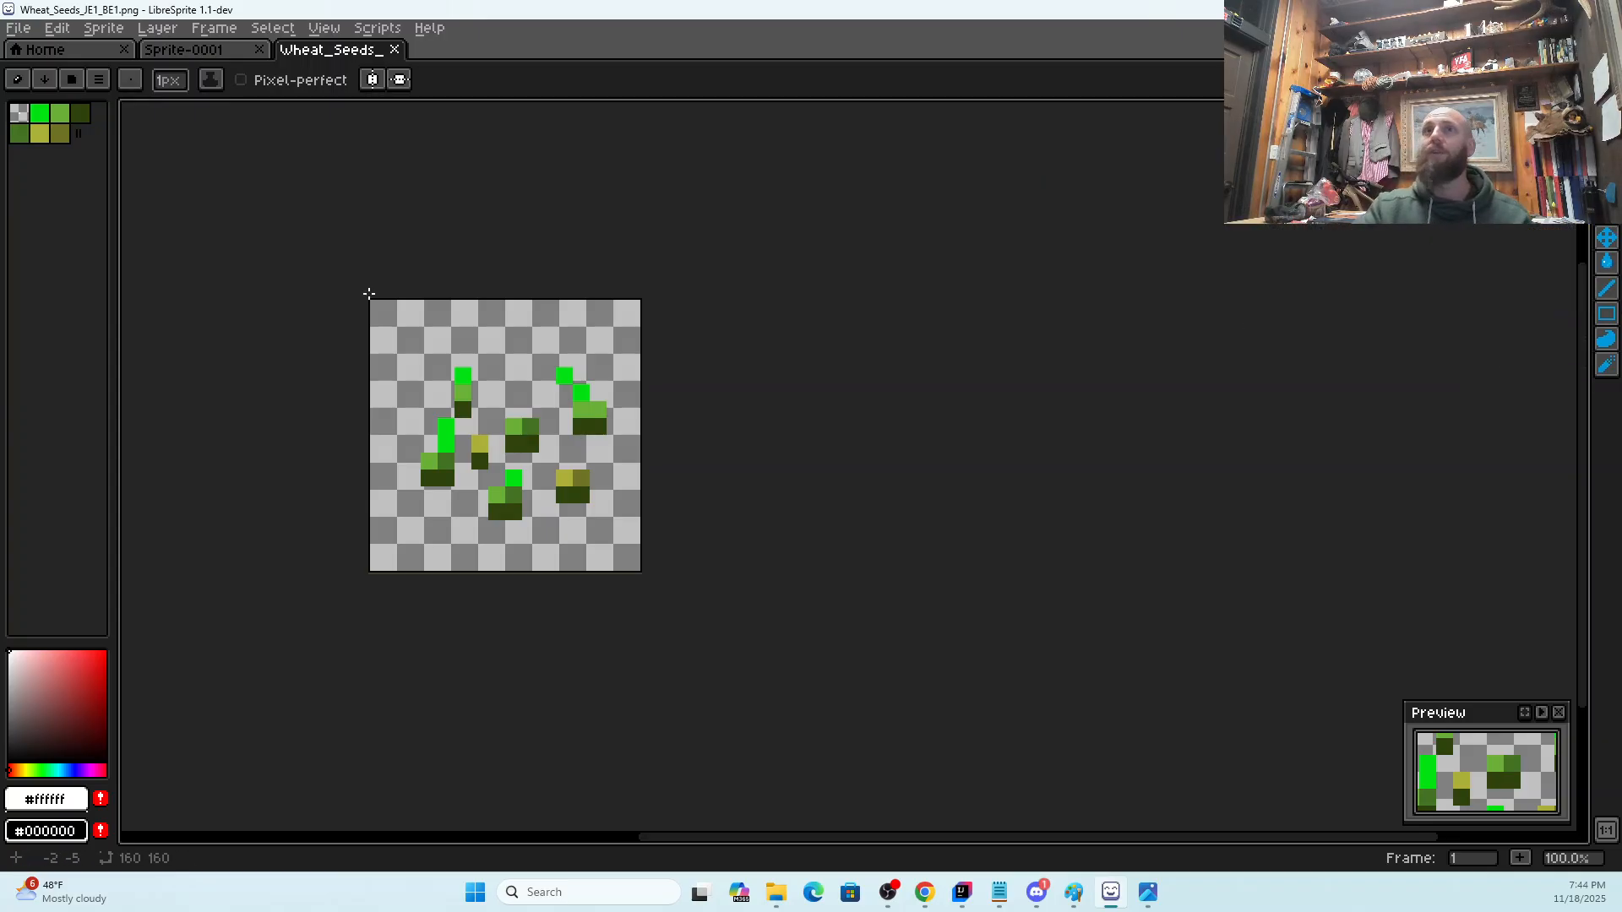
pyautogui.click(215, 50)
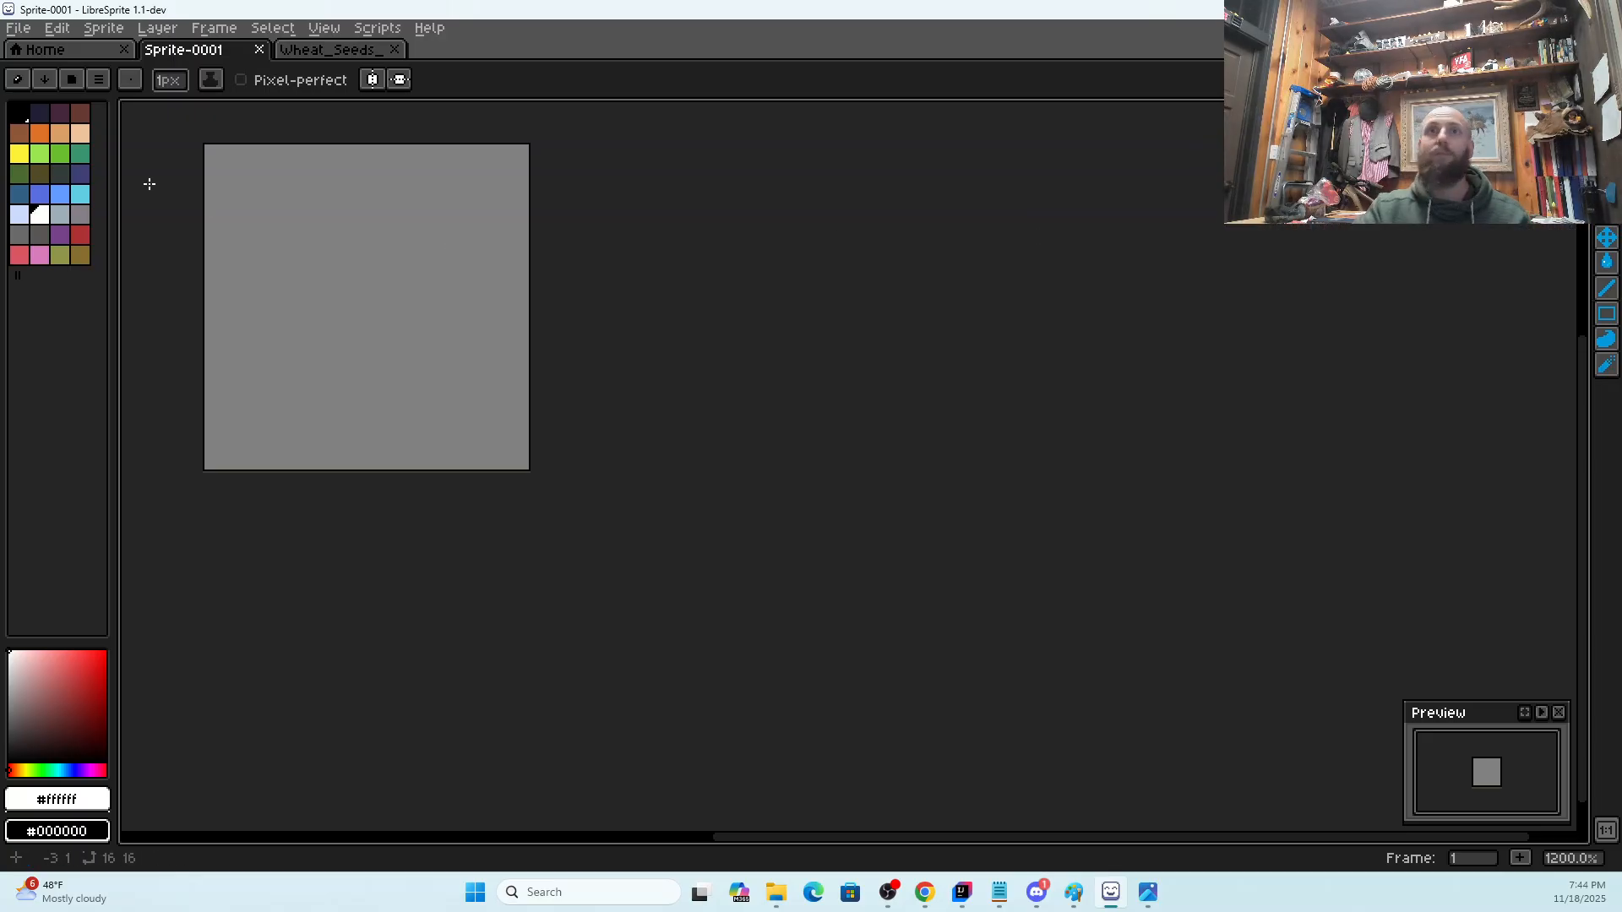
pyautogui.click(40, 133)
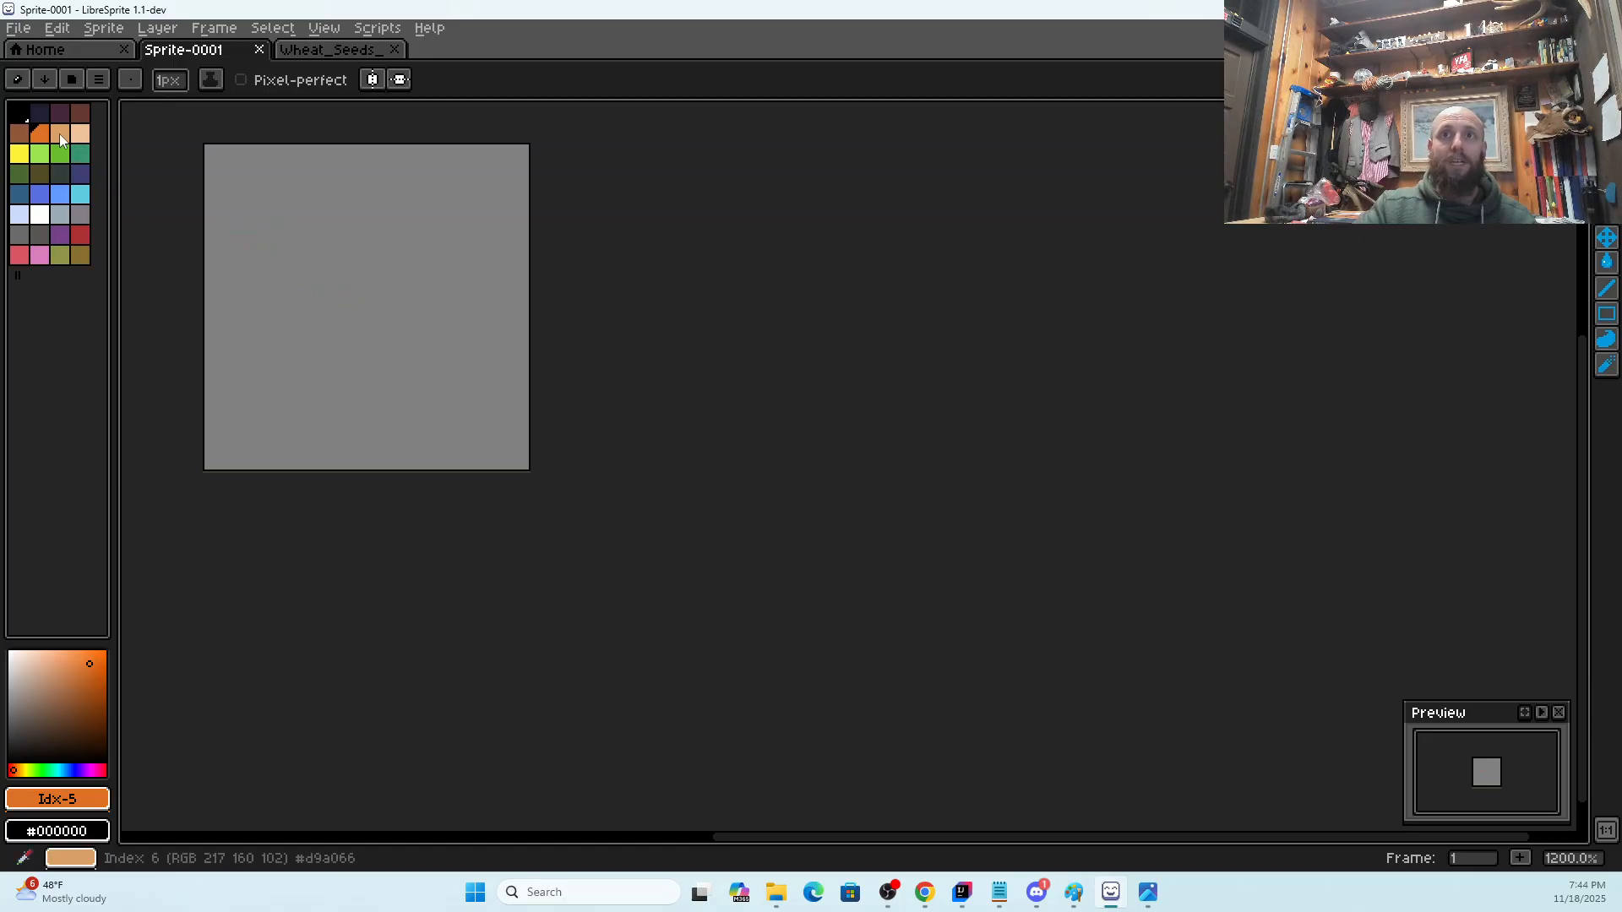
pyautogui.click(28, 770)
pyautogui.moveTo(27, 769); pyautogui.dragTo(24, 769)
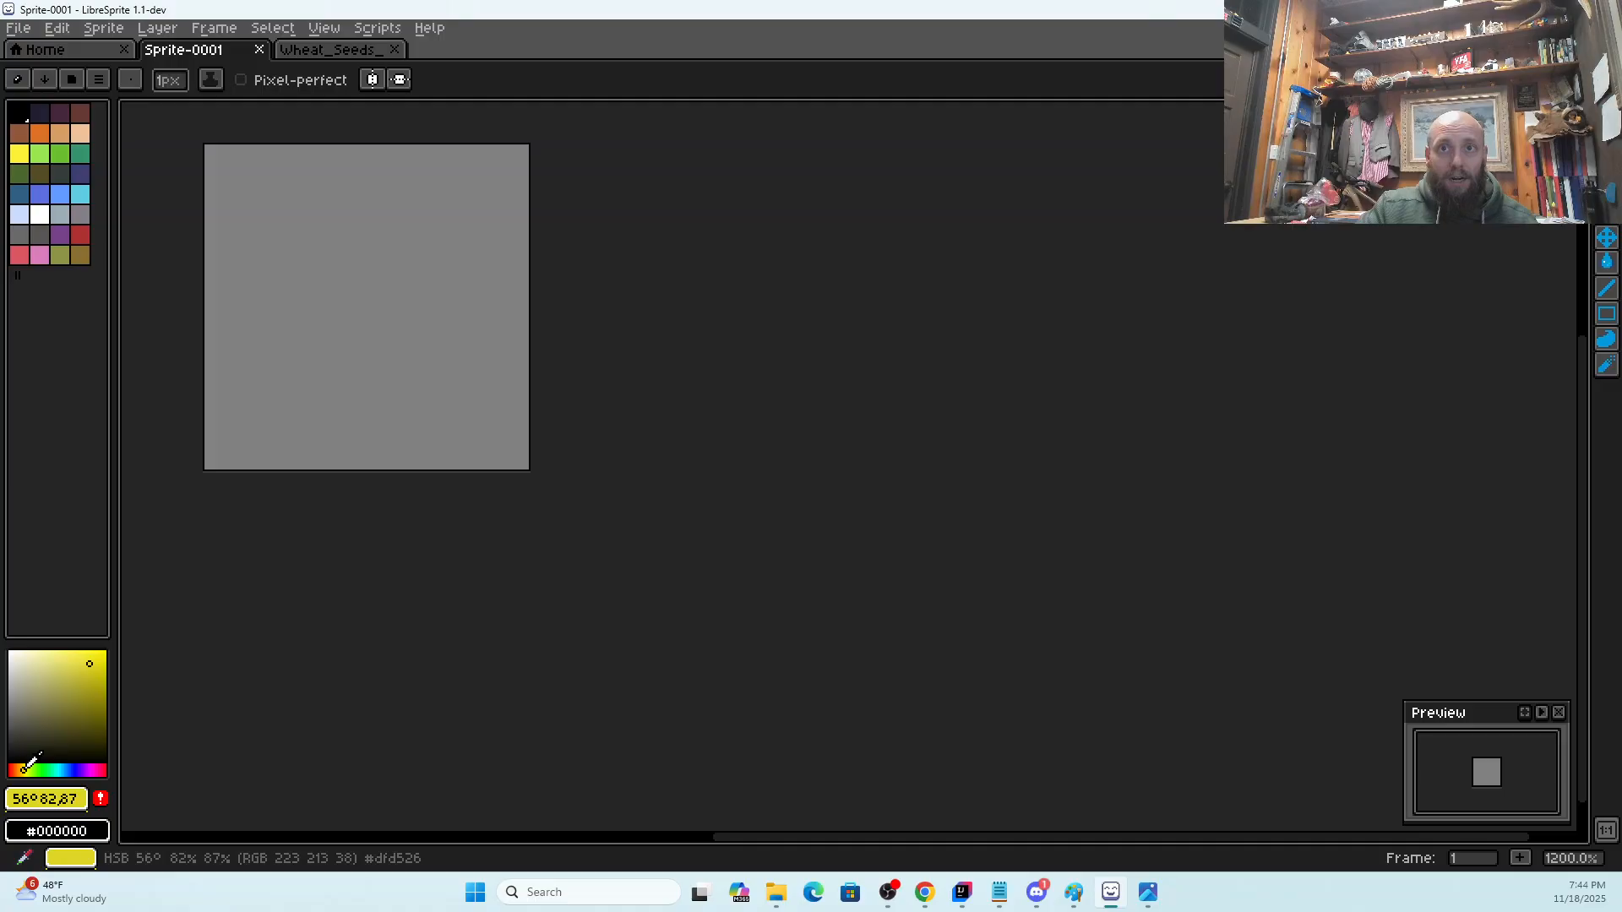
pyautogui.click(22, 770)
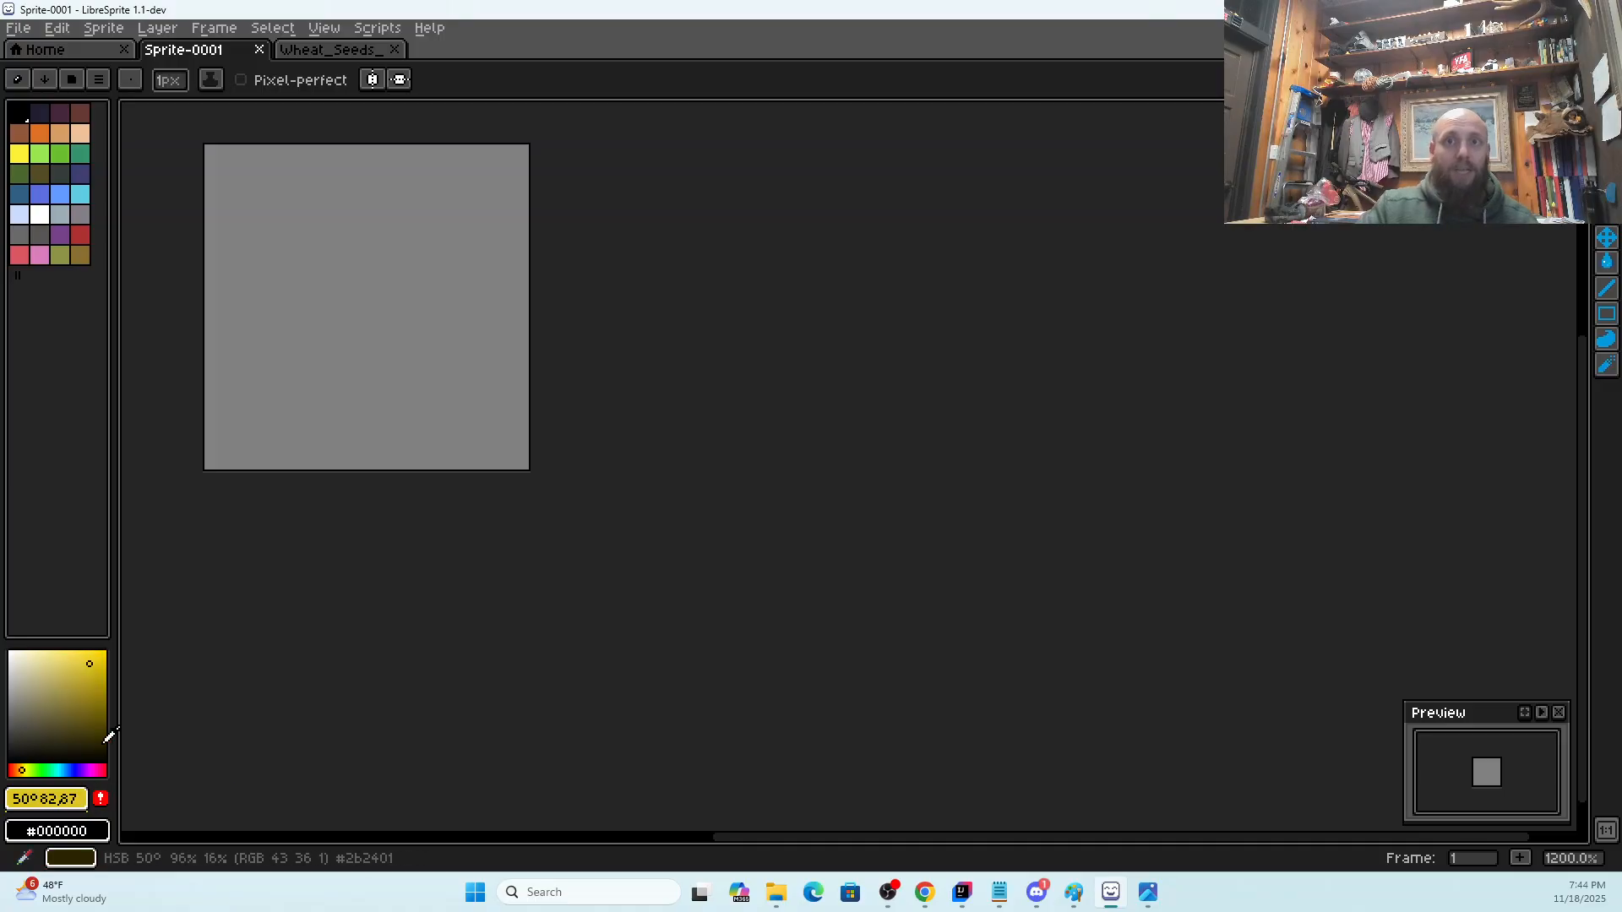
pyautogui.moveTo(92, 659); pyautogui.dragTo(99, 661)
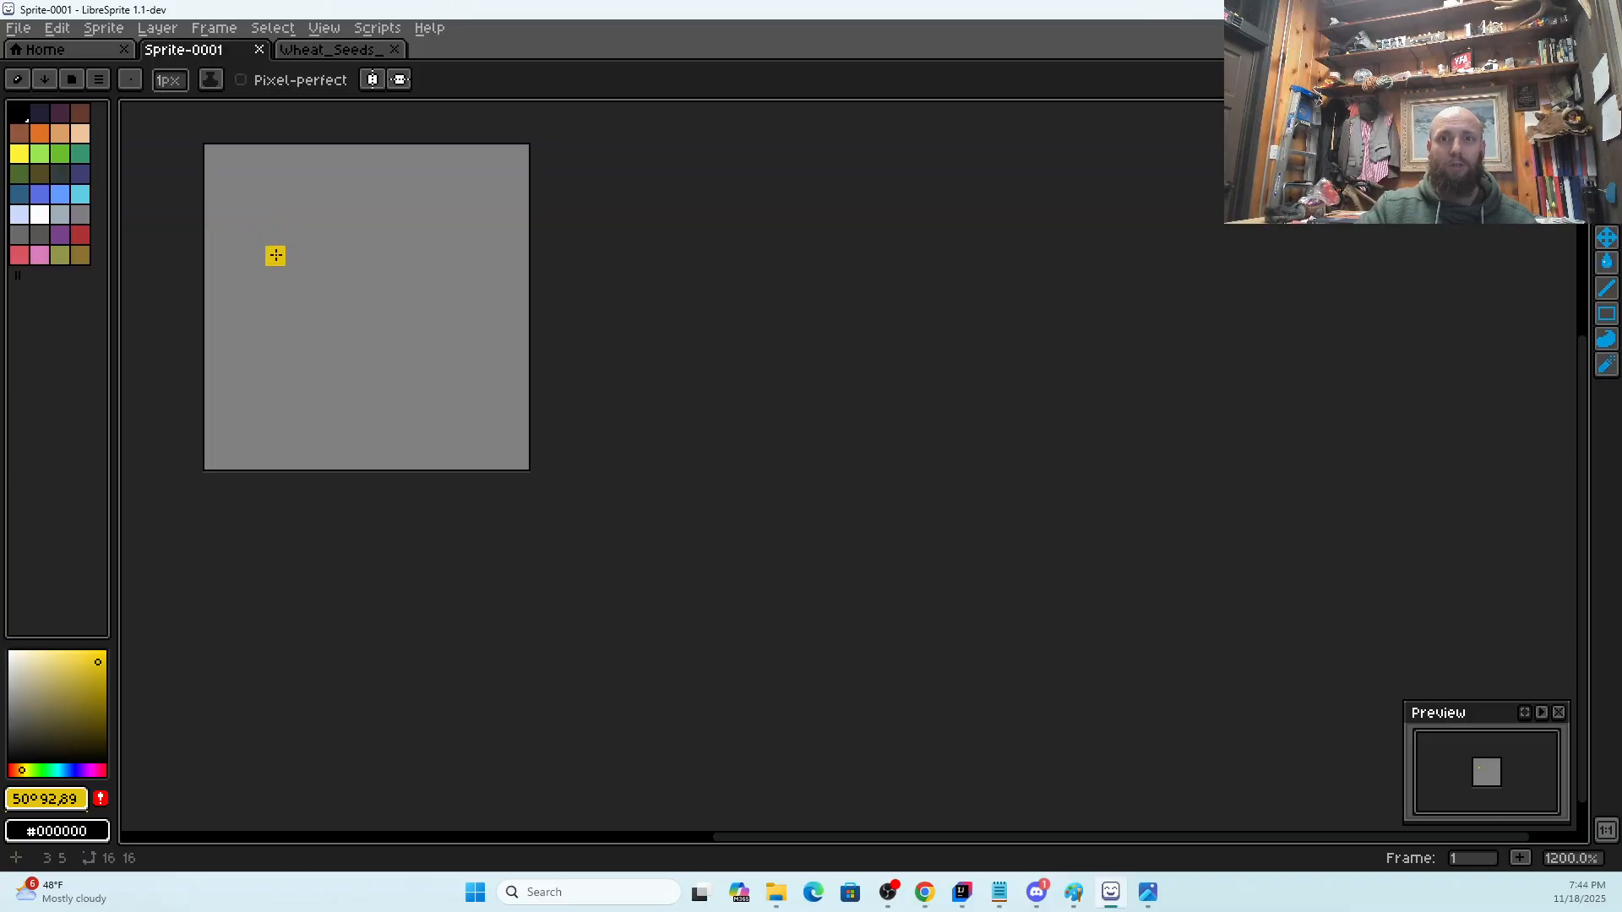
# Paint the first seed in Sprite-0001 as a 3 px vertical column from pixel (5, 4), checking the wheat seeds reference
pyautogui.click(318, 236)
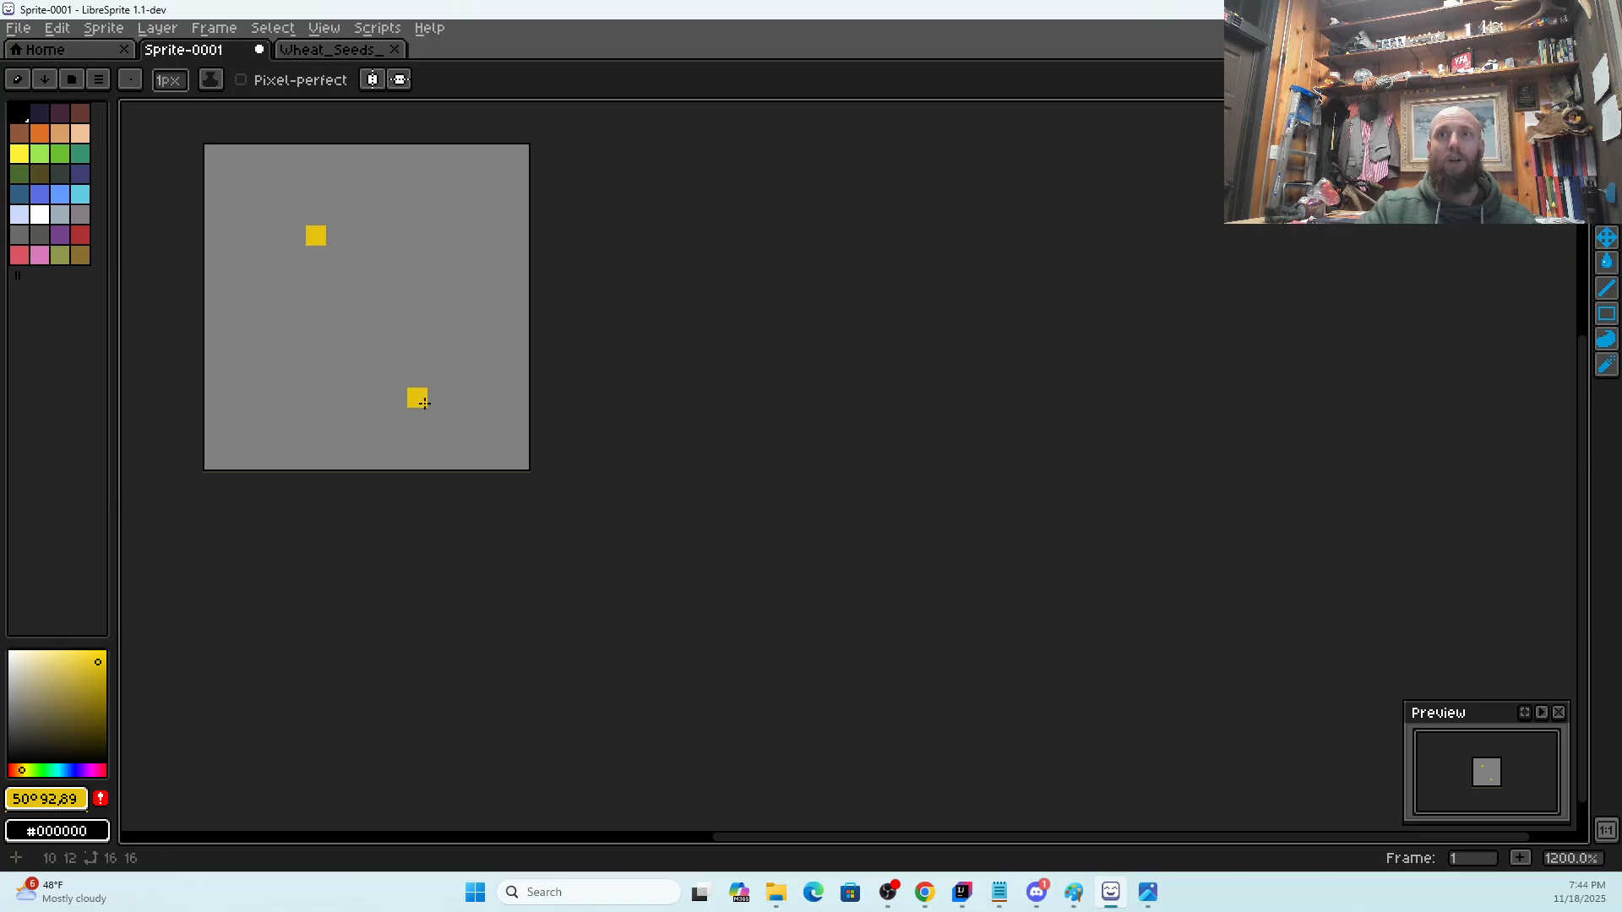
pyautogui.click(326, 50)
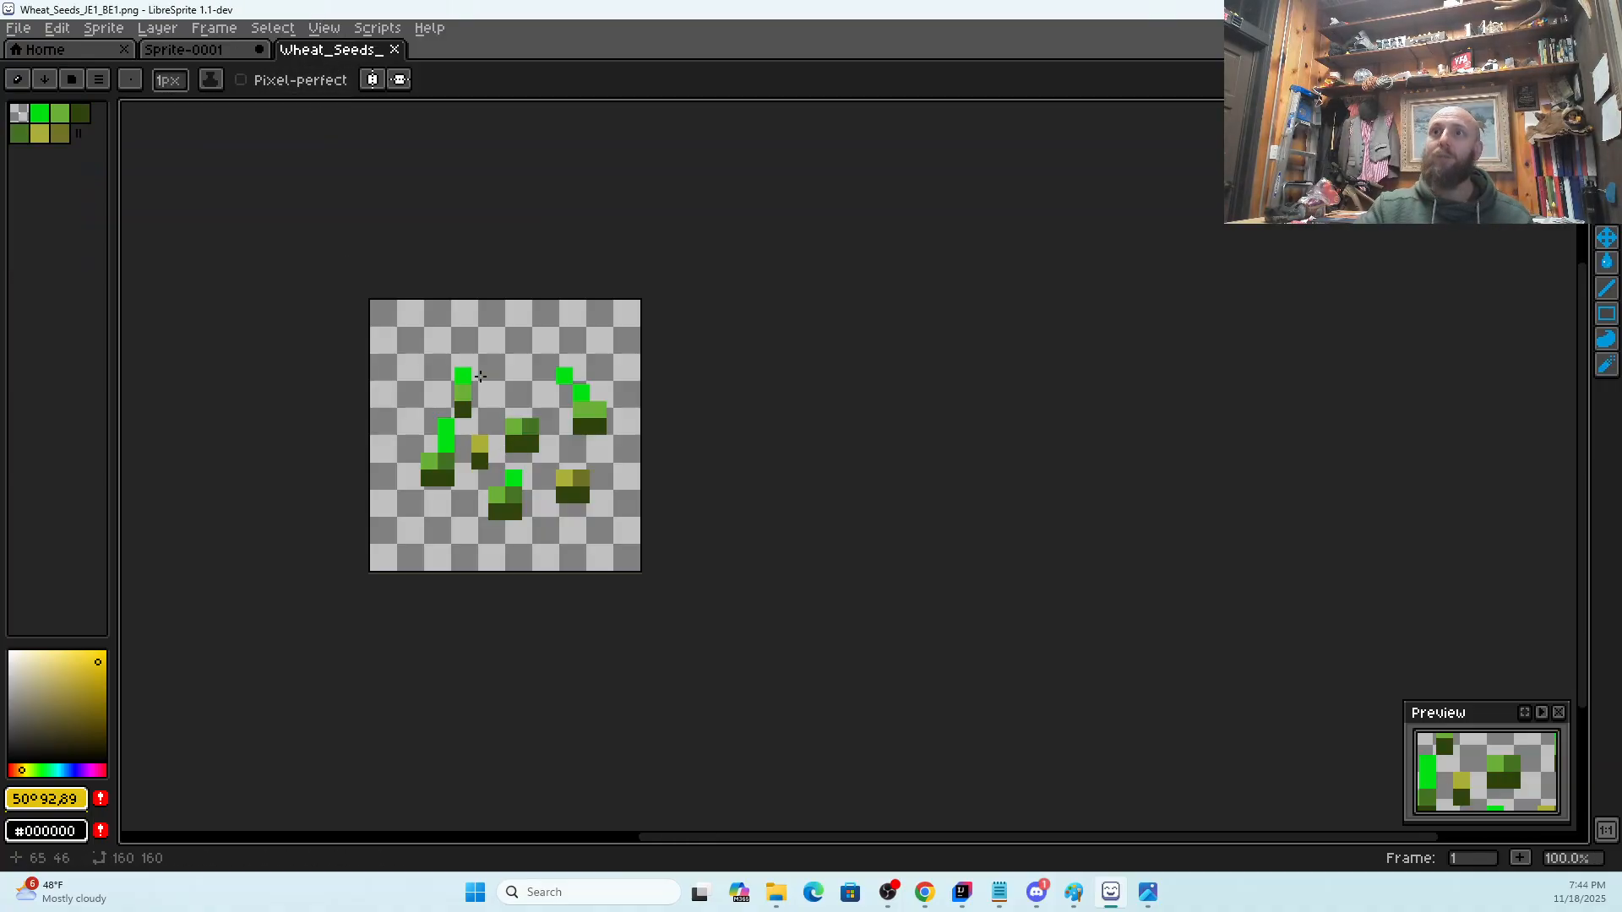
pyautogui.click(179, 51)
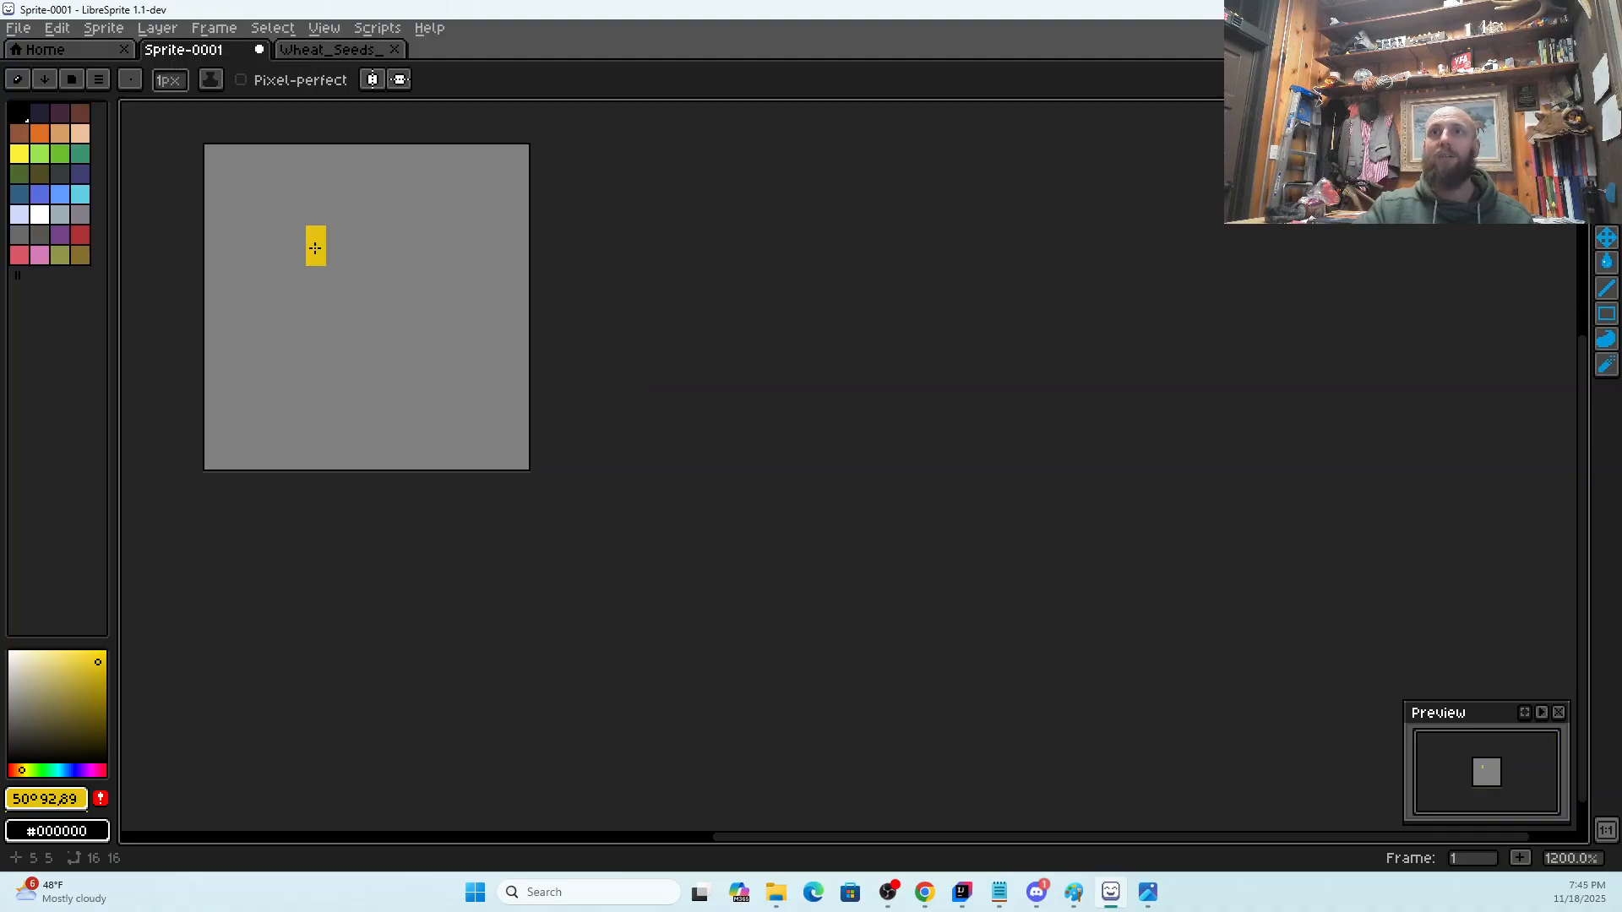
pyautogui.click(316, 274)
# Following the reference, paint the second seed as a 4 px column from pixel (4, 7) with a base pixel at (3, 10)
pyautogui.click(307, 50)
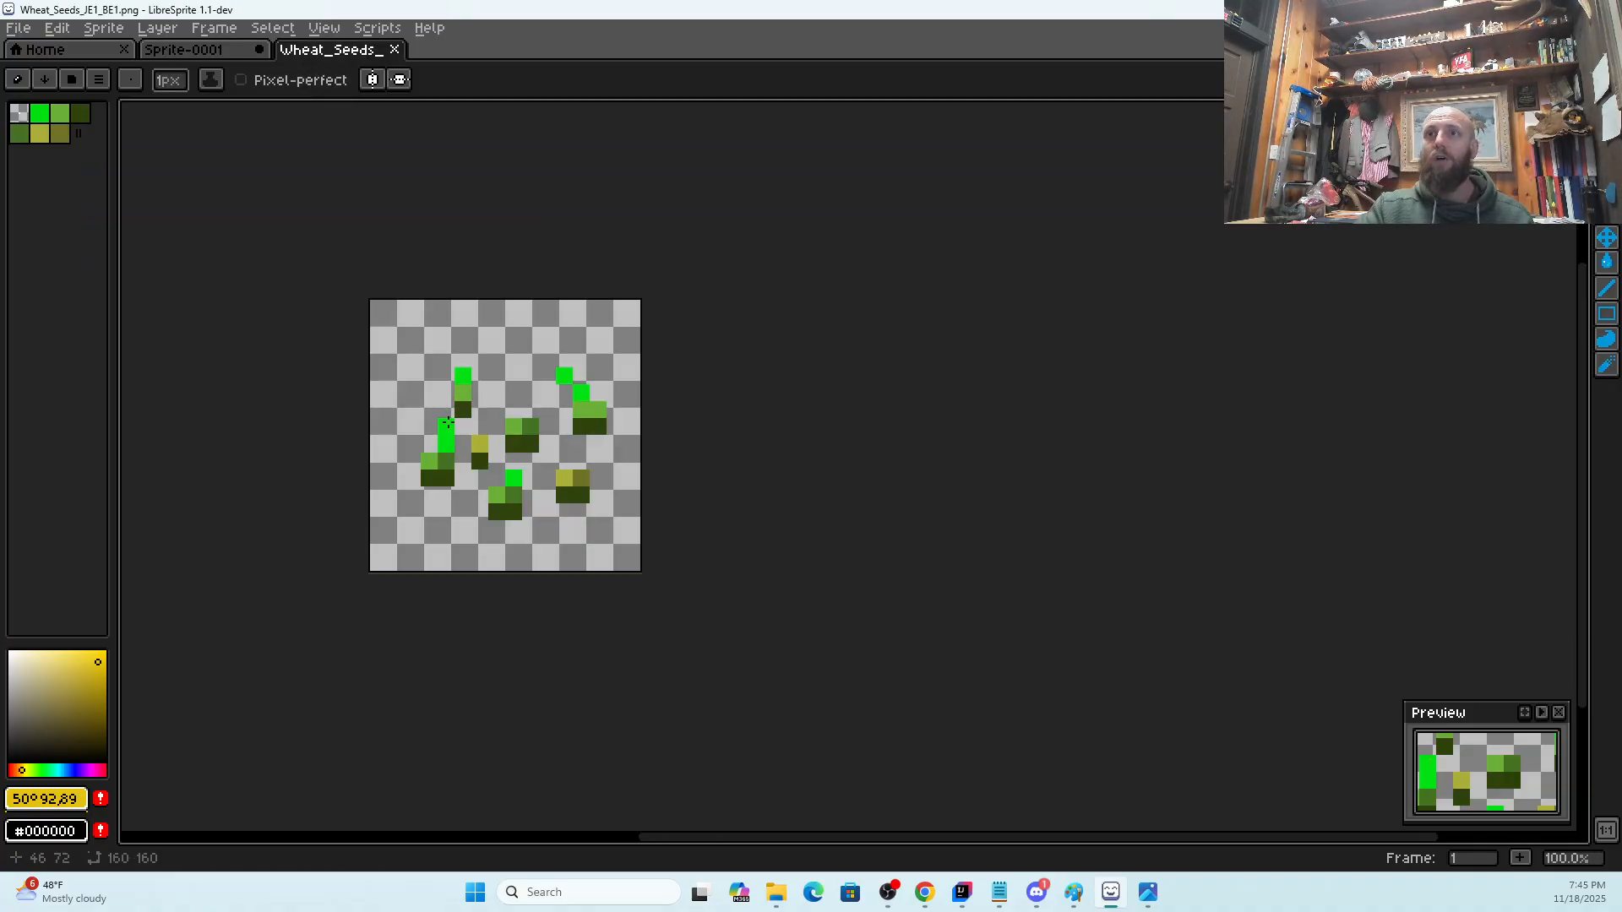
pyautogui.click(207, 51)
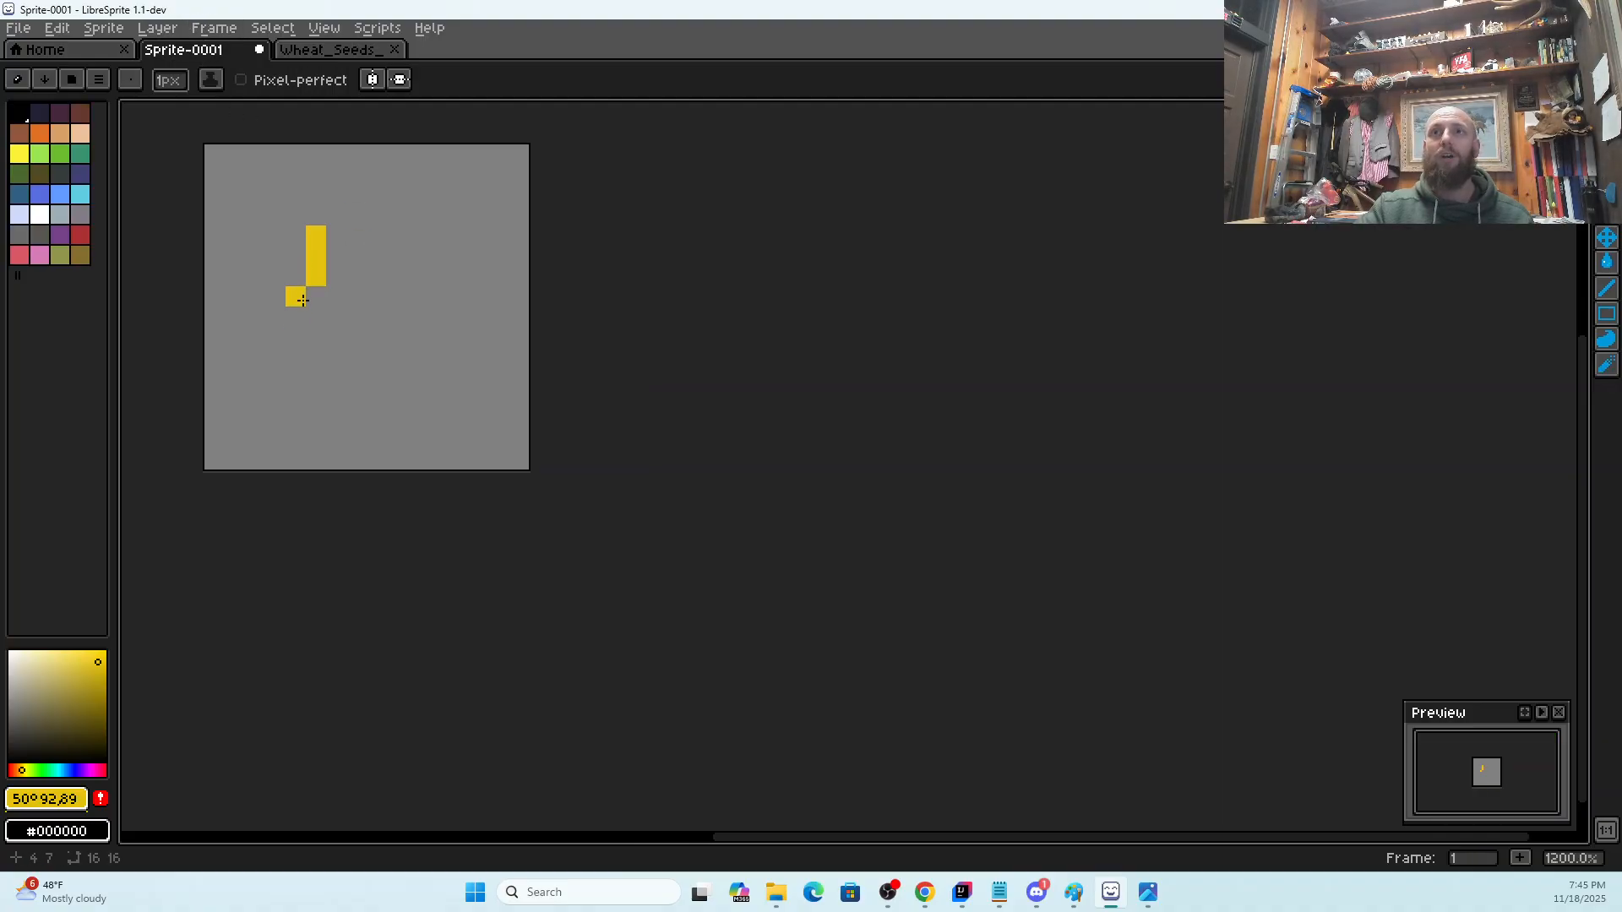
pyautogui.click(309, 50)
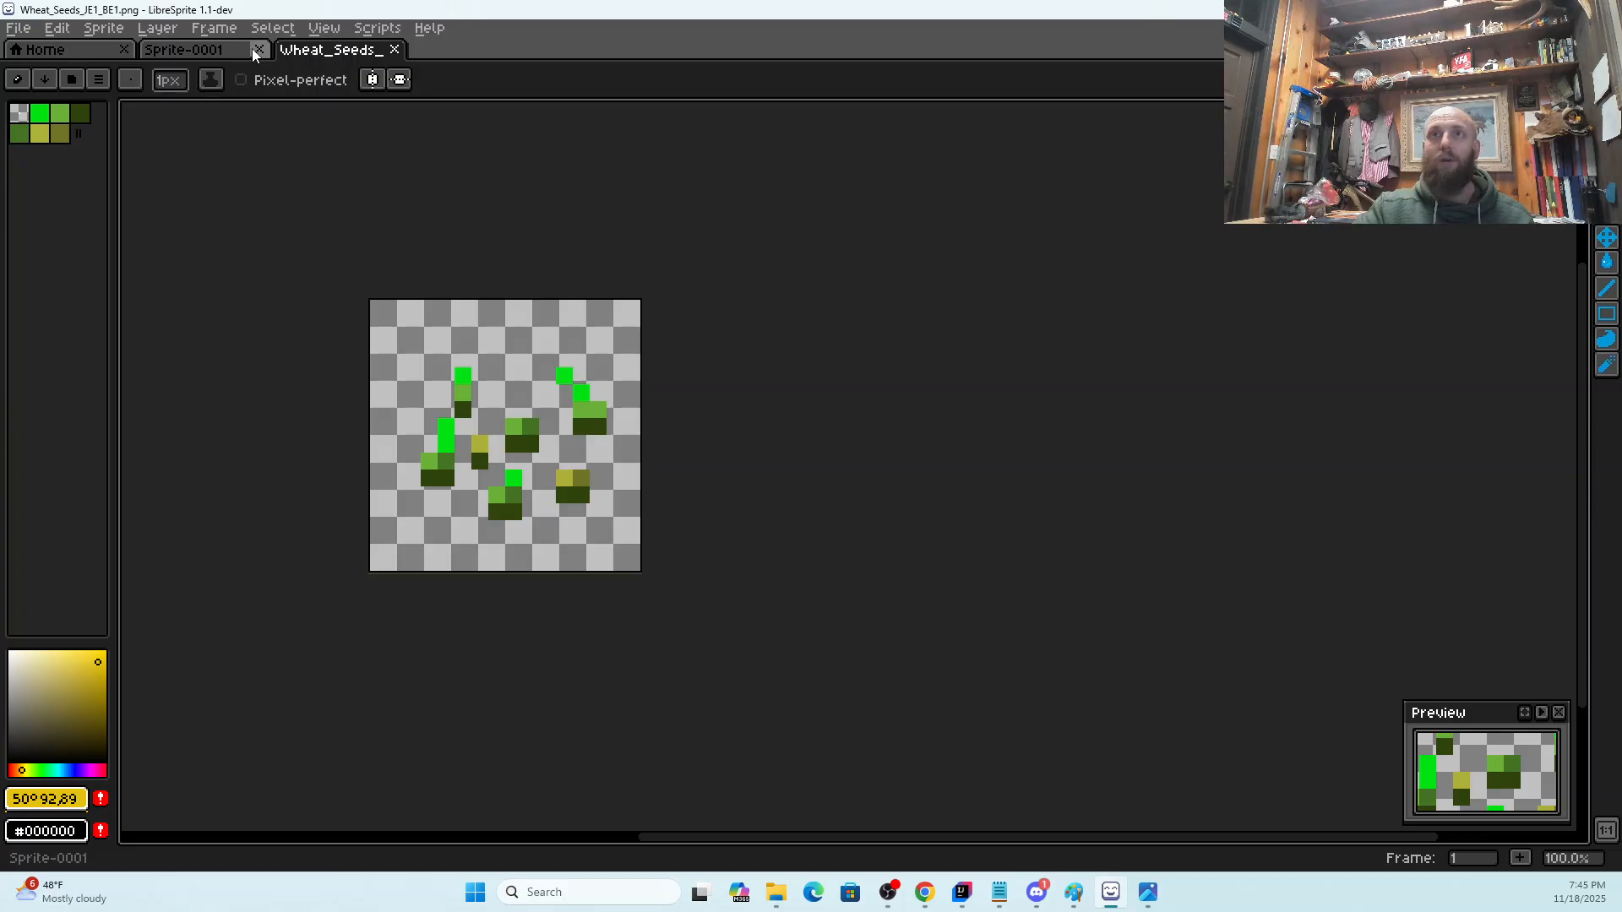
pyautogui.click(225, 52)
pyautogui.click(296, 296)
pyautogui.click(299, 315)
pyautogui.click(295, 337)
pyautogui.click(296, 357)
pyautogui.click(281, 358)
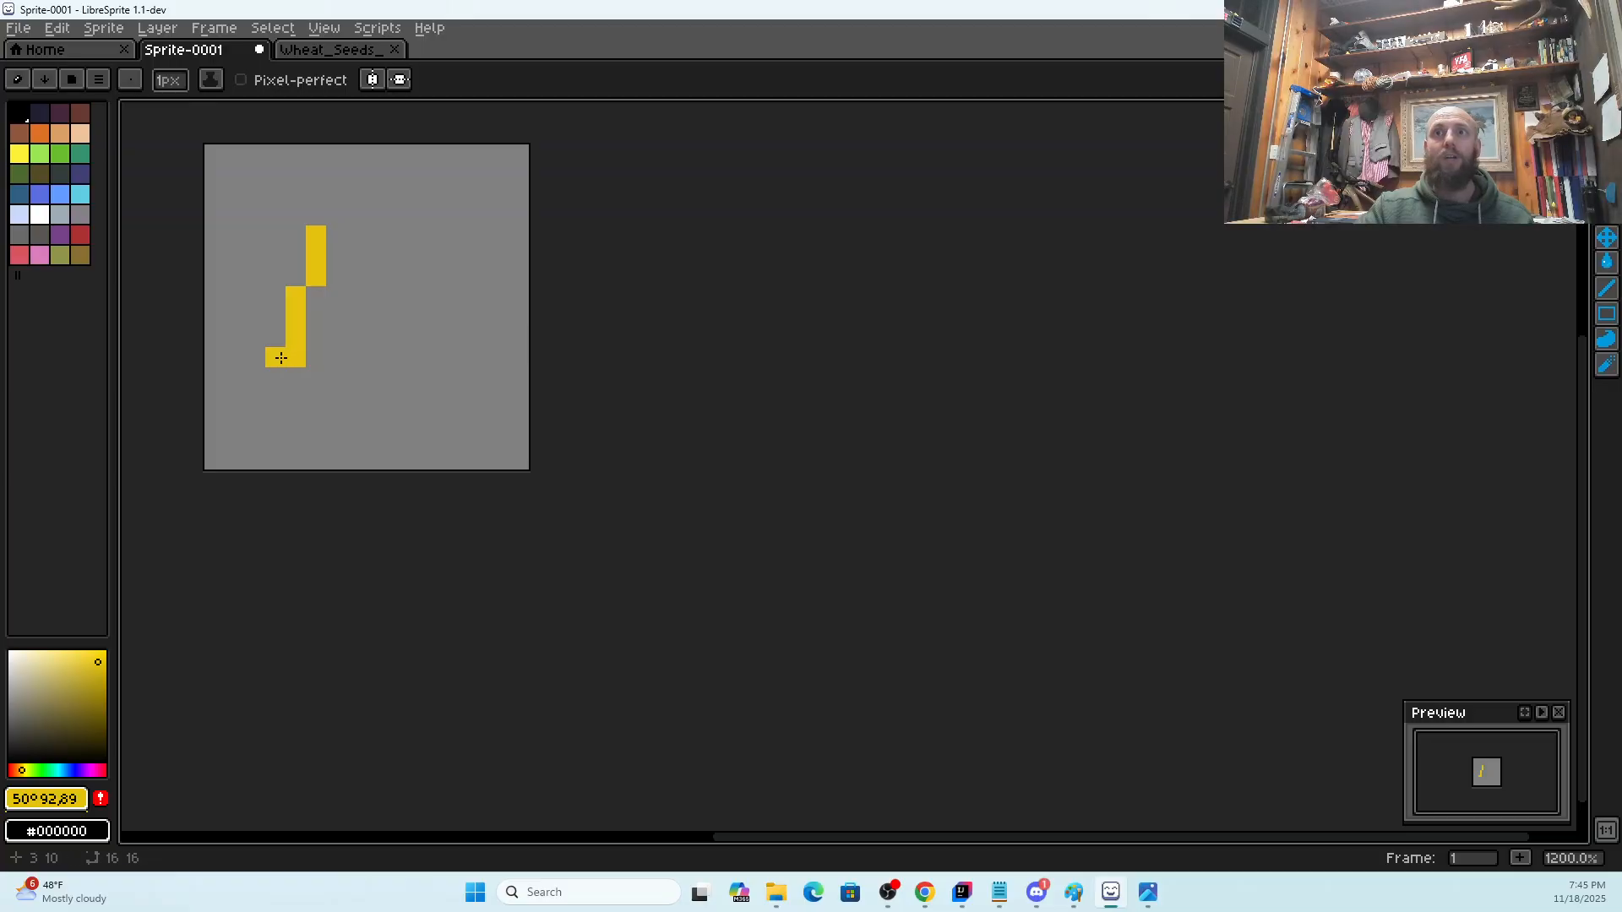
# Square off the second seed's base, and paint a 1 by 2 px seed and a 2 by 2 px seed beside it as in the reference
pyautogui.click(311, 51)
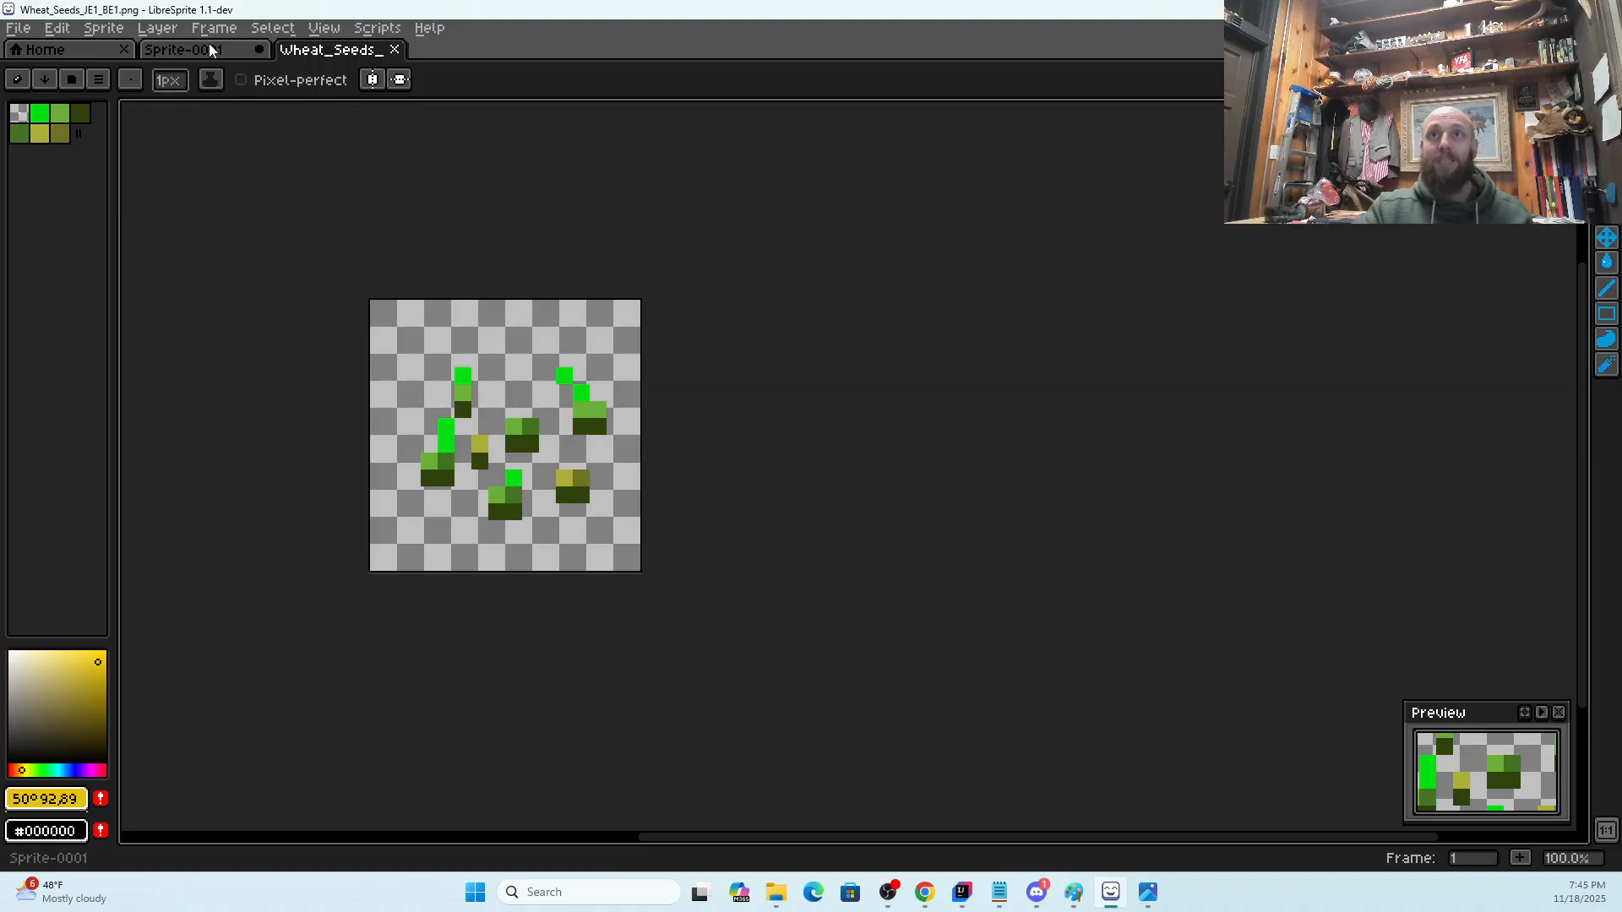
pyautogui.click(183, 50)
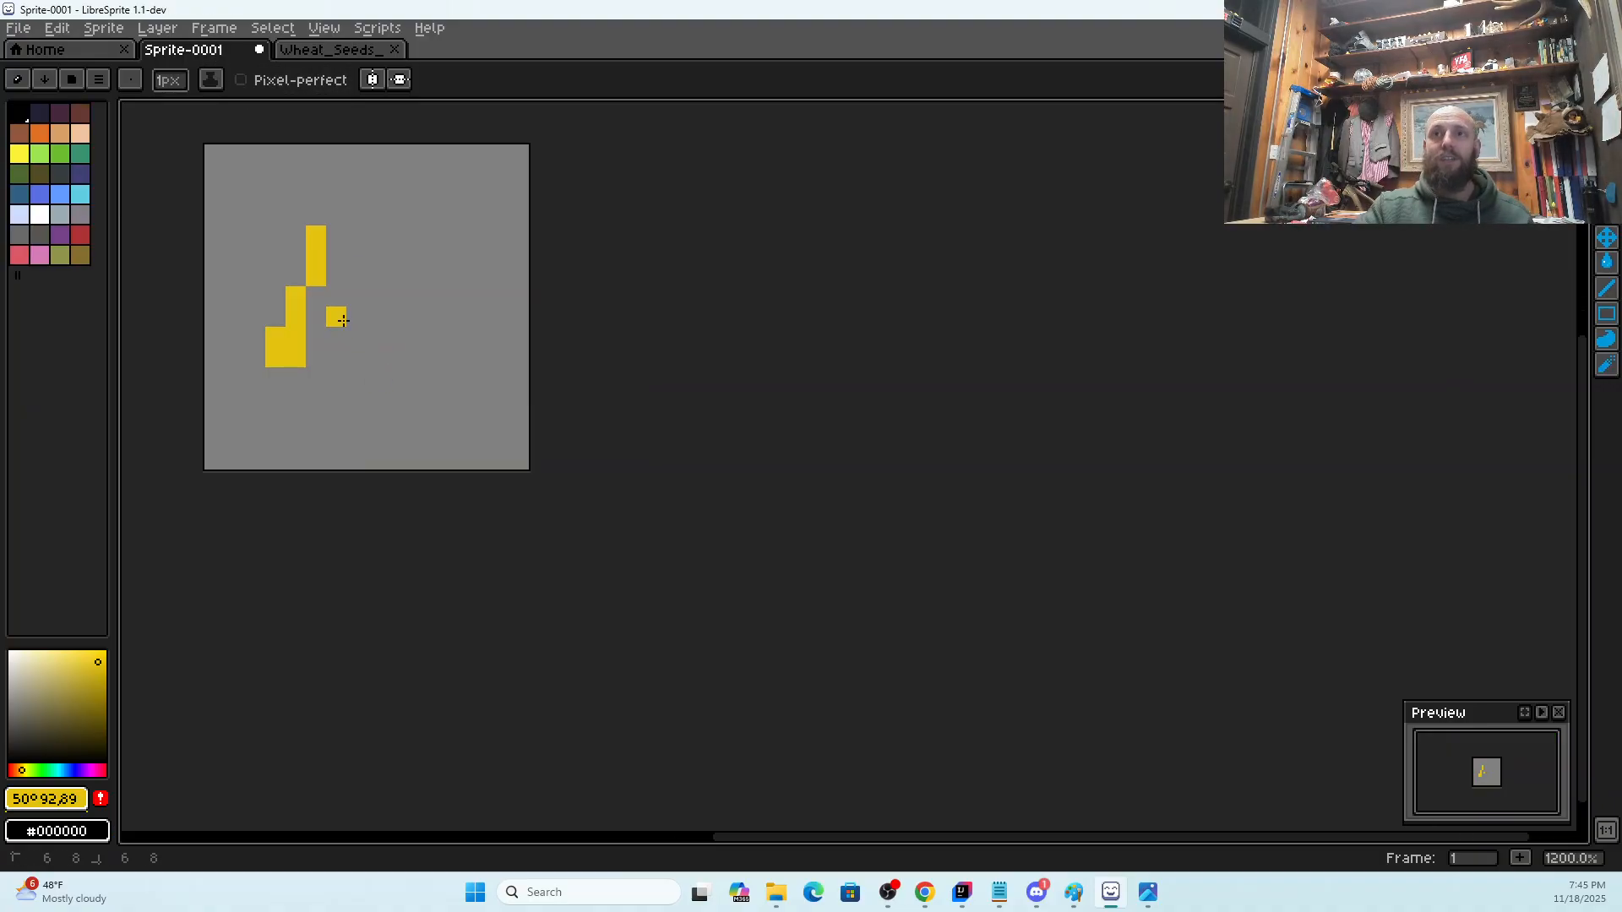
pyautogui.click(340, 50)
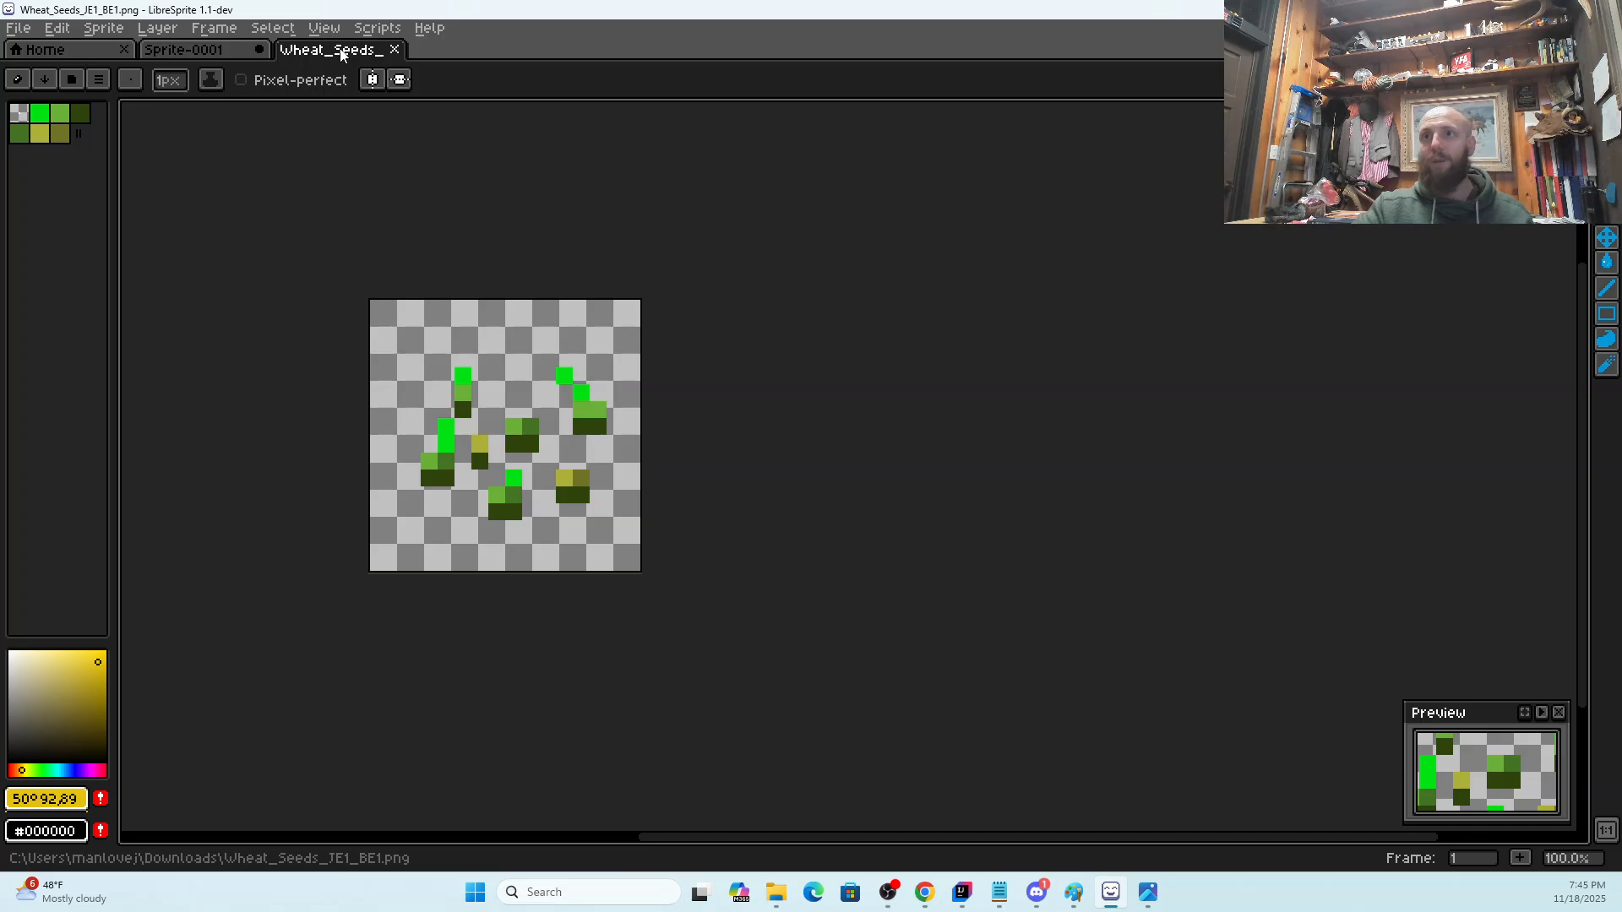
pyautogui.click(225, 49)
pyautogui.click(377, 296)
pyautogui.click(376, 317)
pyautogui.click(397, 317)
pyautogui.click(397, 296)
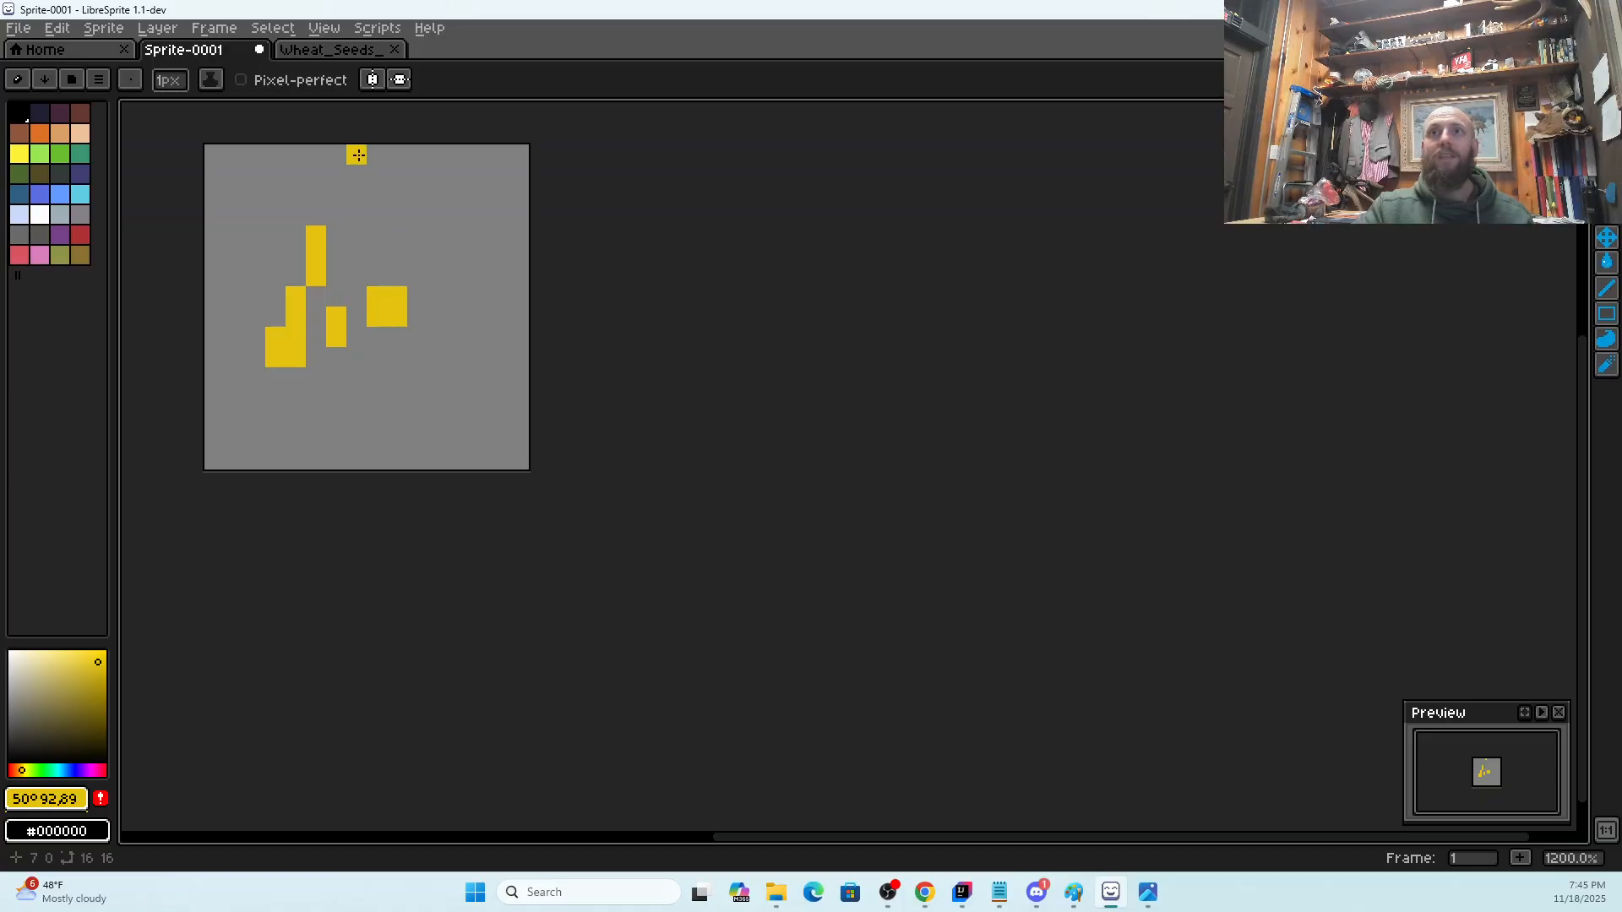
# Paint the lower middle seed from the reference as a 3 px column from (8, 10) with two pixels beside its base
pyautogui.click(306, 51)
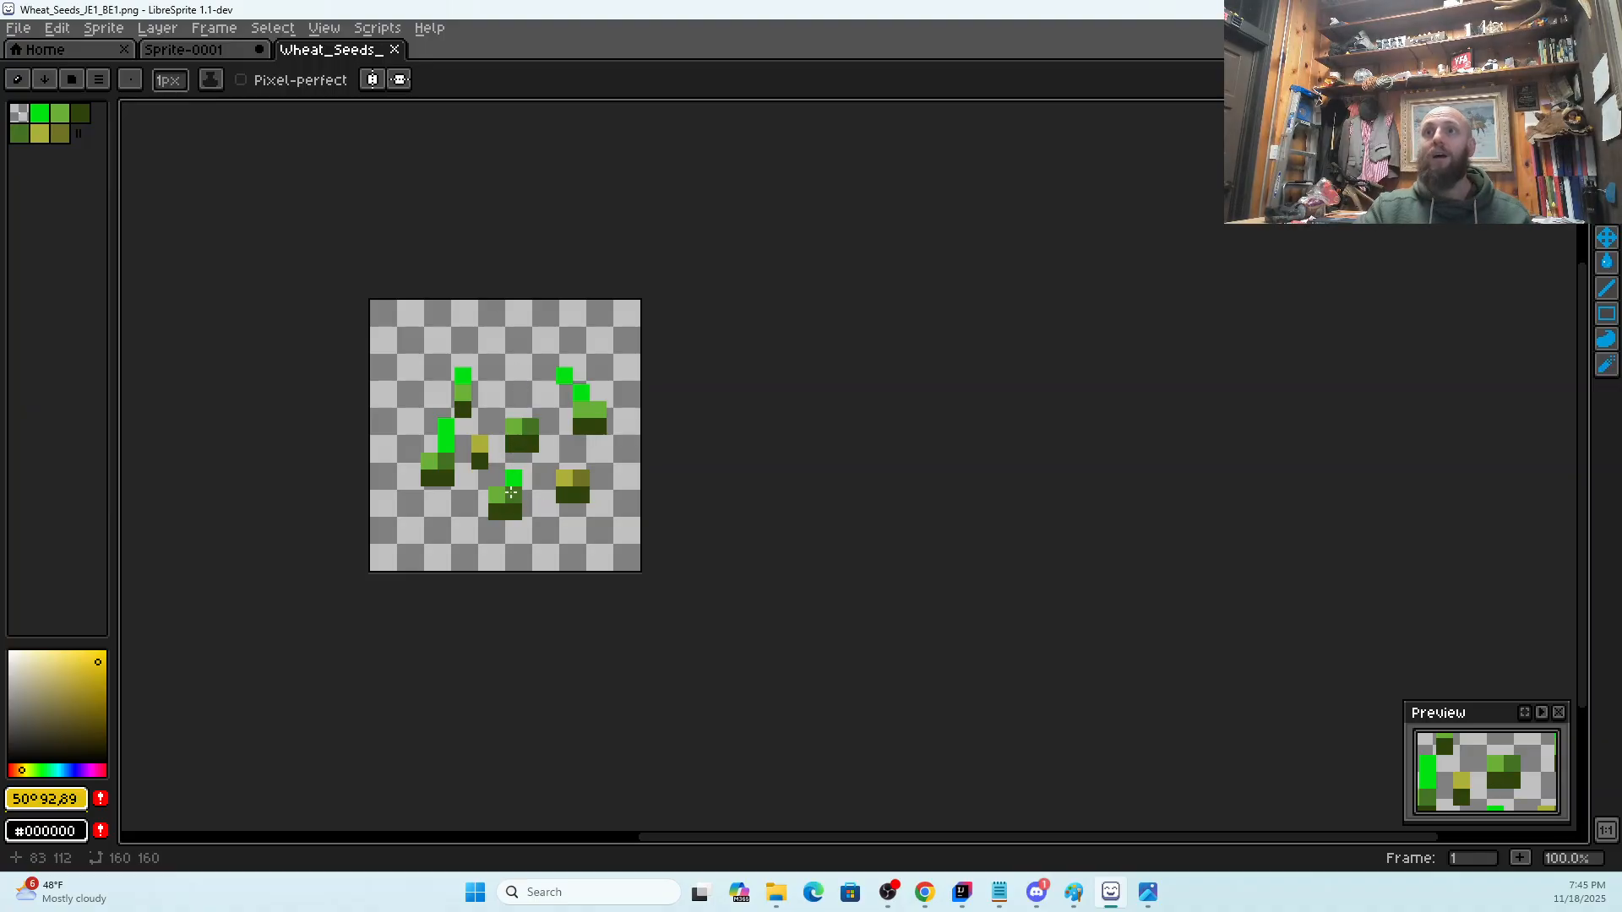
pyautogui.click(204, 49)
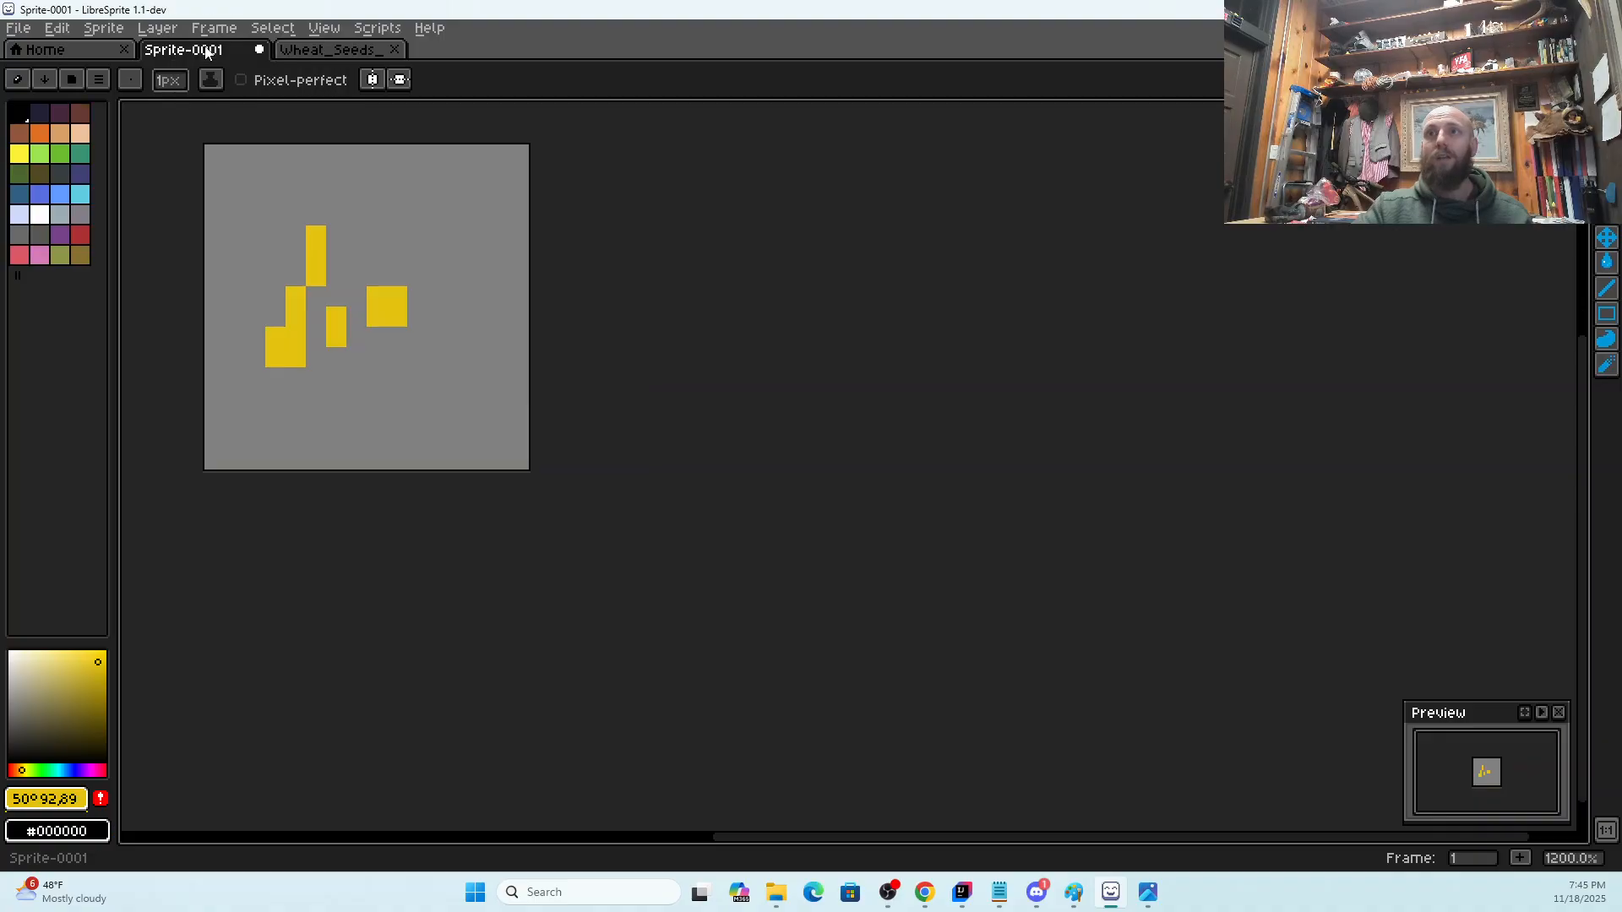
pyautogui.moveTo(376, 357); pyautogui.dragTo(377, 397)
pyautogui.click(306, 50)
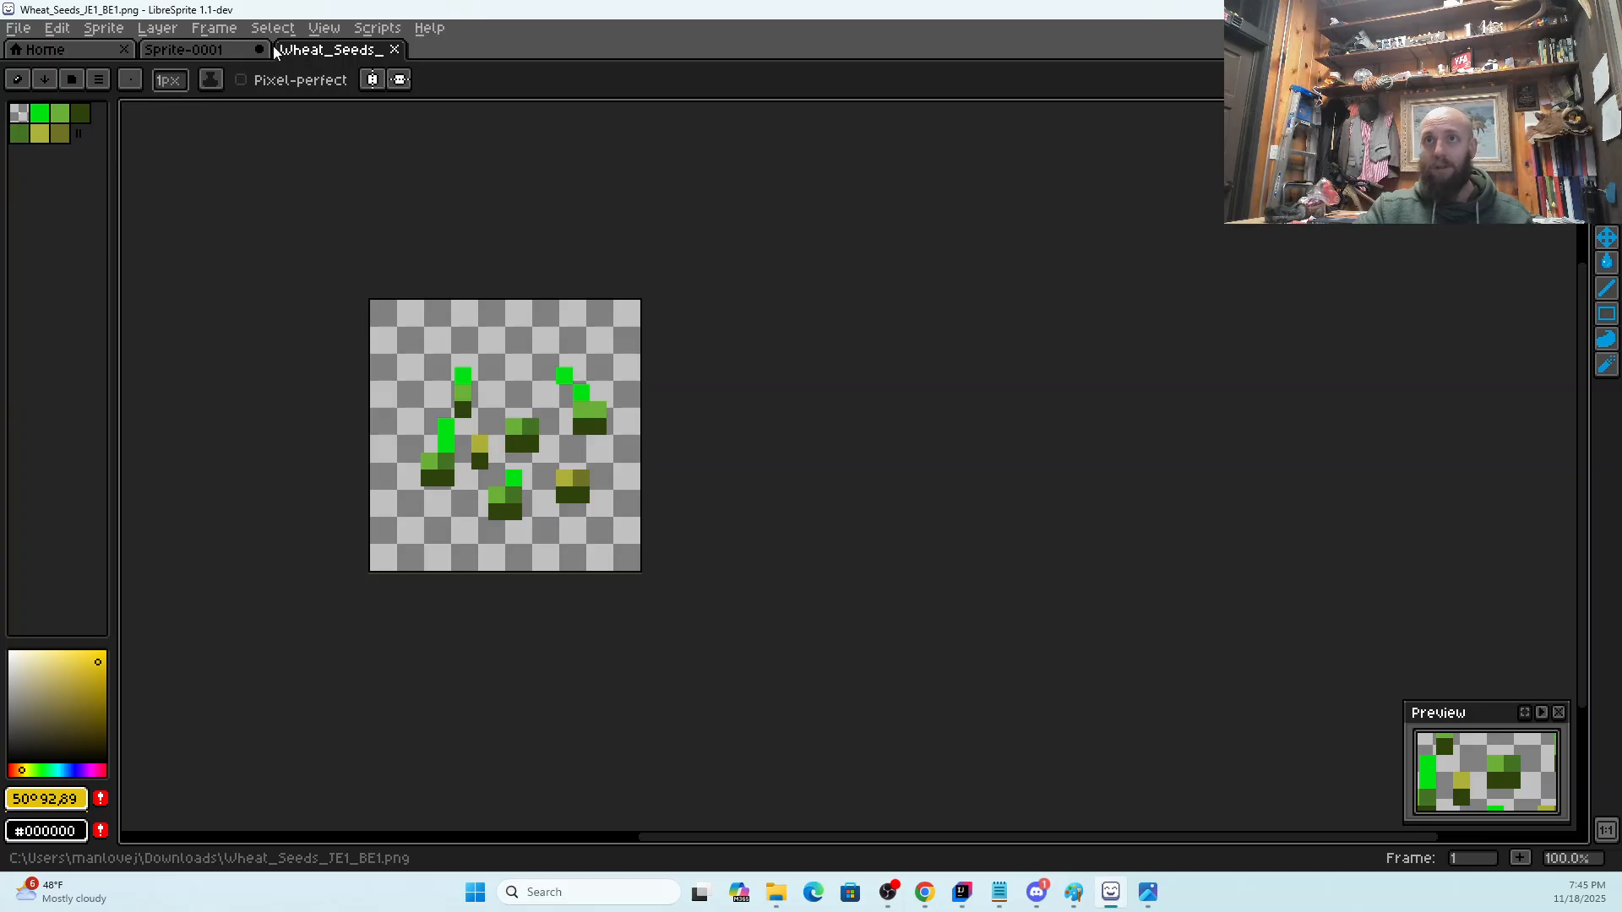
pyautogui.click(217, 52)
pyautogui.moveTo(360, 384); pyautogui.dragTo(360, 396)
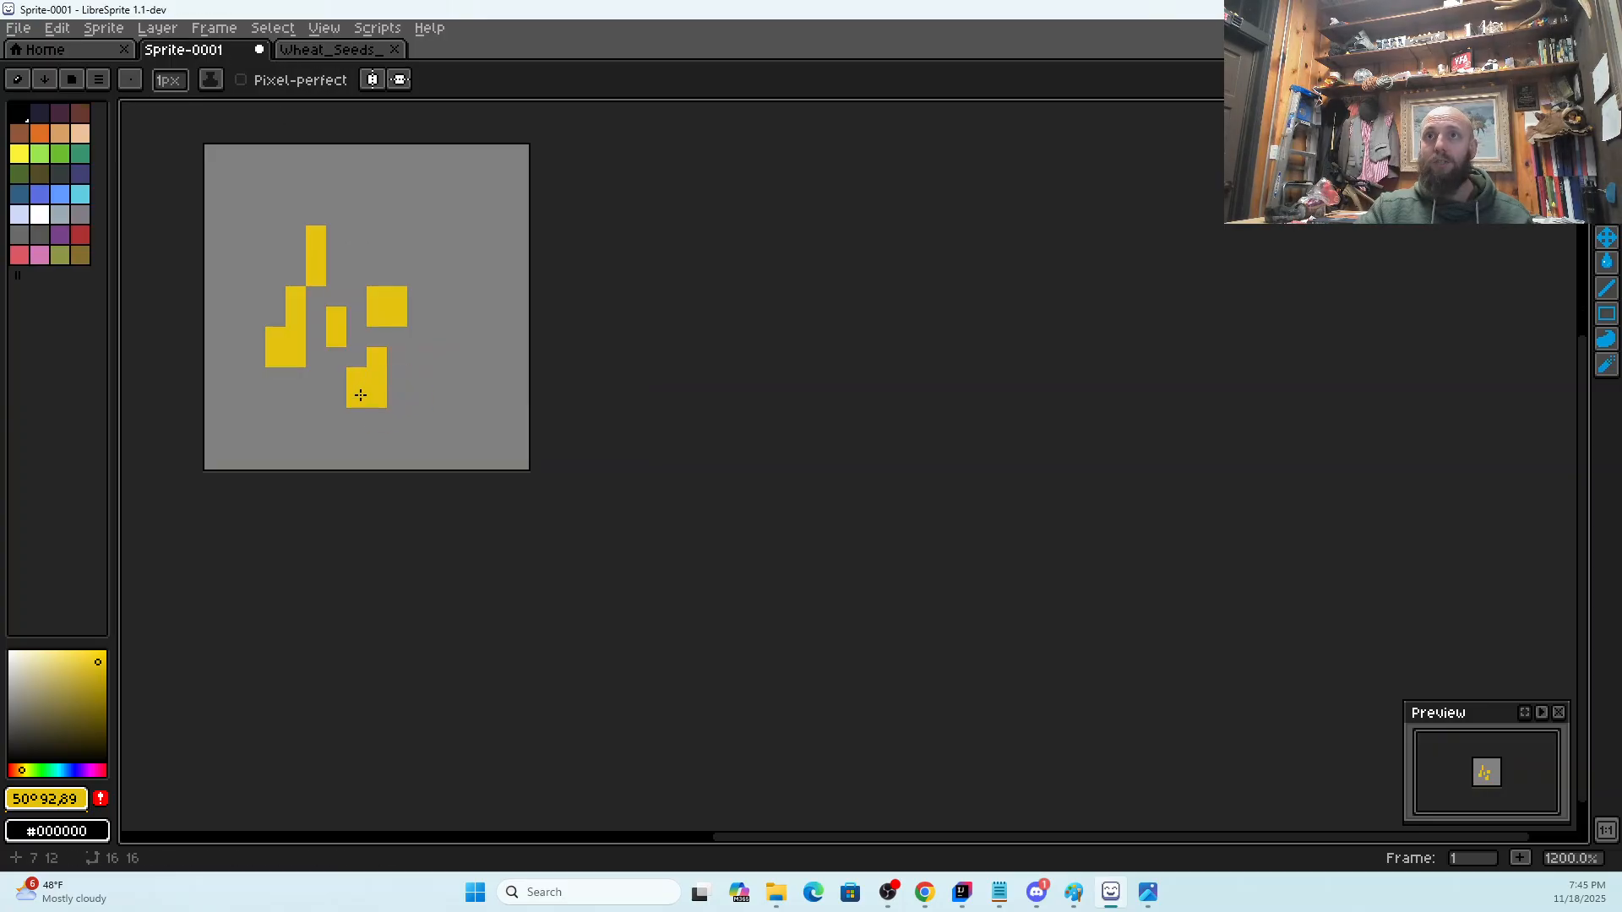
# Check the wheat seeds reference and paint a 2 by 2 px seed starting at pixel (11, 10)
pyautogui.click(316, 53)
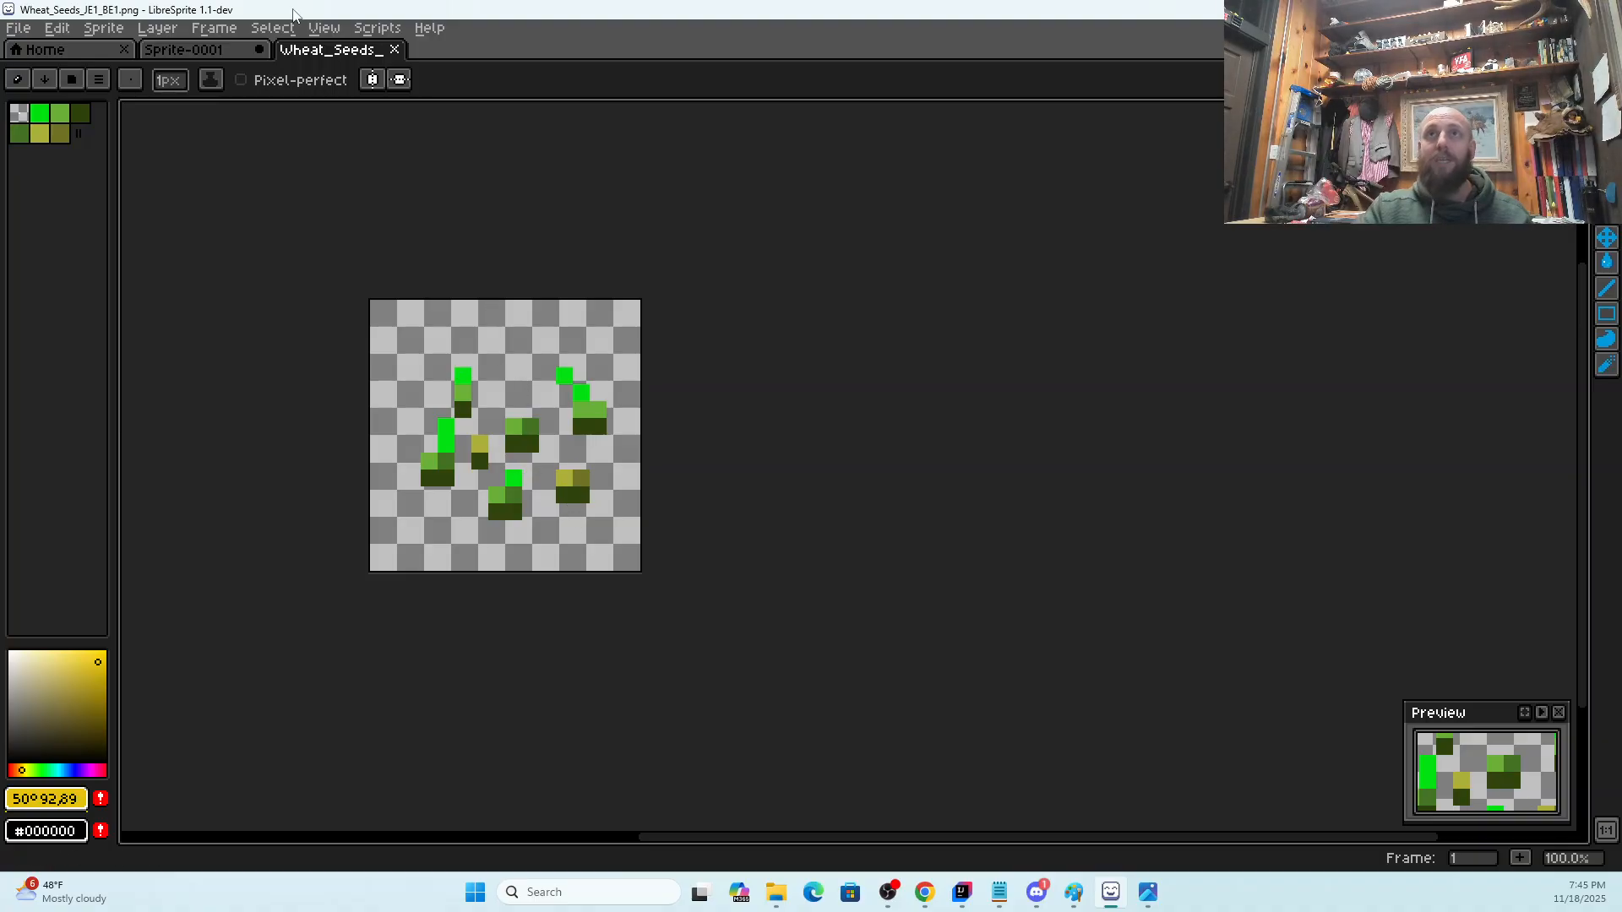
pyautogui.click(183, 51)
pyautogui.moveTo(436, 357)
pyautogui.mouseDown()
pyautogui.moveTo(458, 358)
pyautogui.moveTo(461, 377)
pyautogui.moveTo(444, 379)
pyautogui.mouseUp()
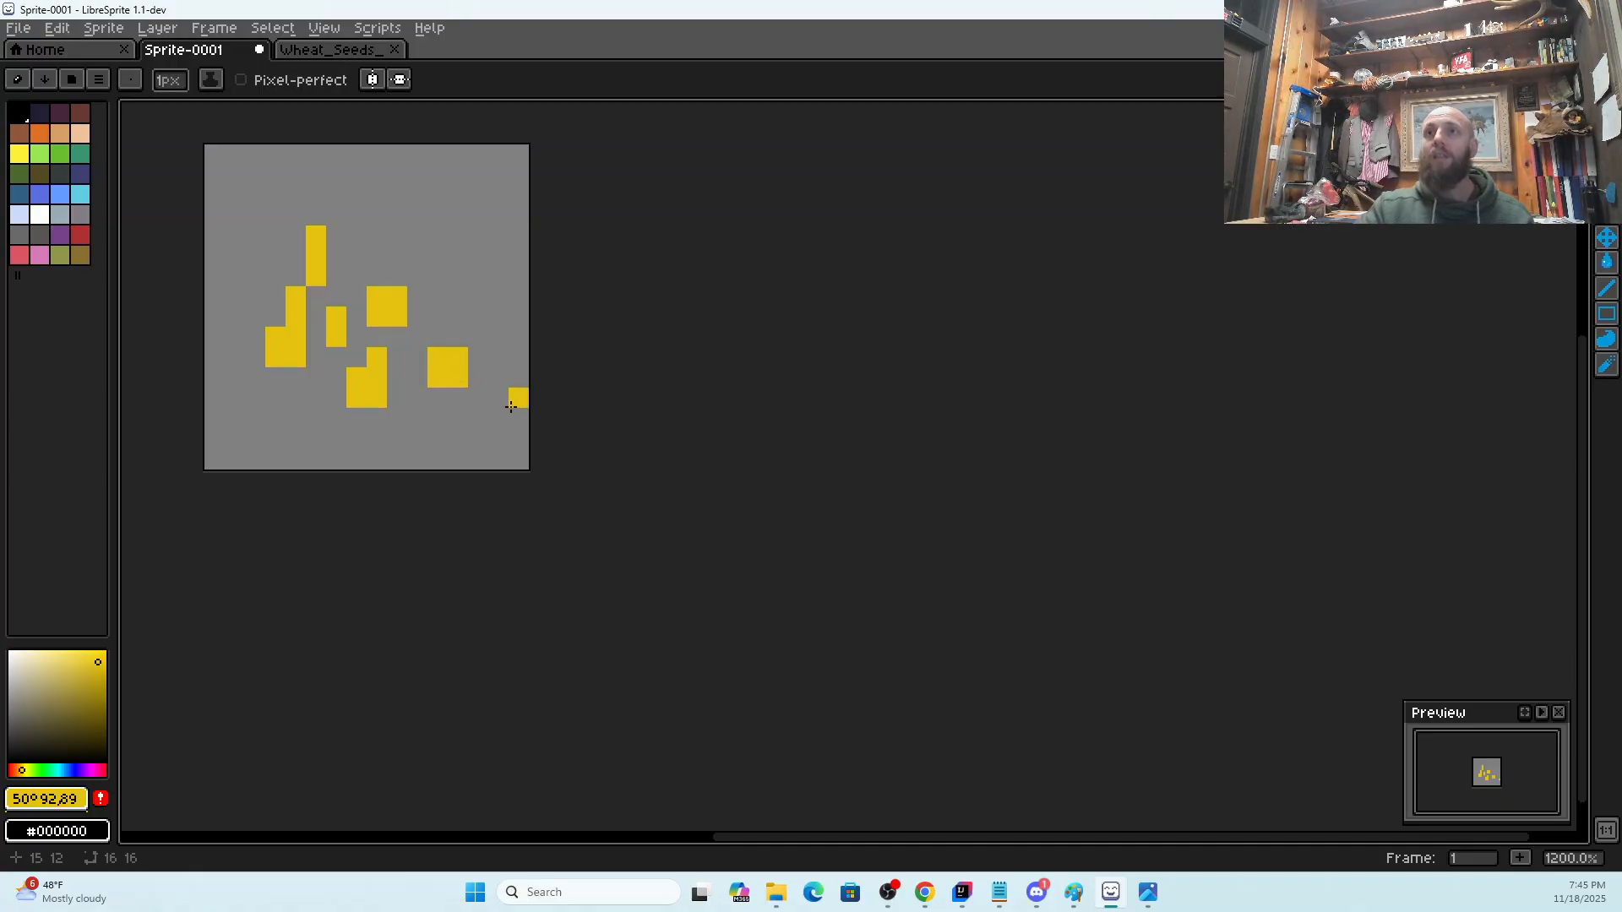
pyautogui.click(297, 31)
pyautogui.click(291, 36)
# Start the last seed by painting pixels (12, 8) and (12, 7), comparing their position with the wheat seeds reference
pyautogui.click(316, 51)
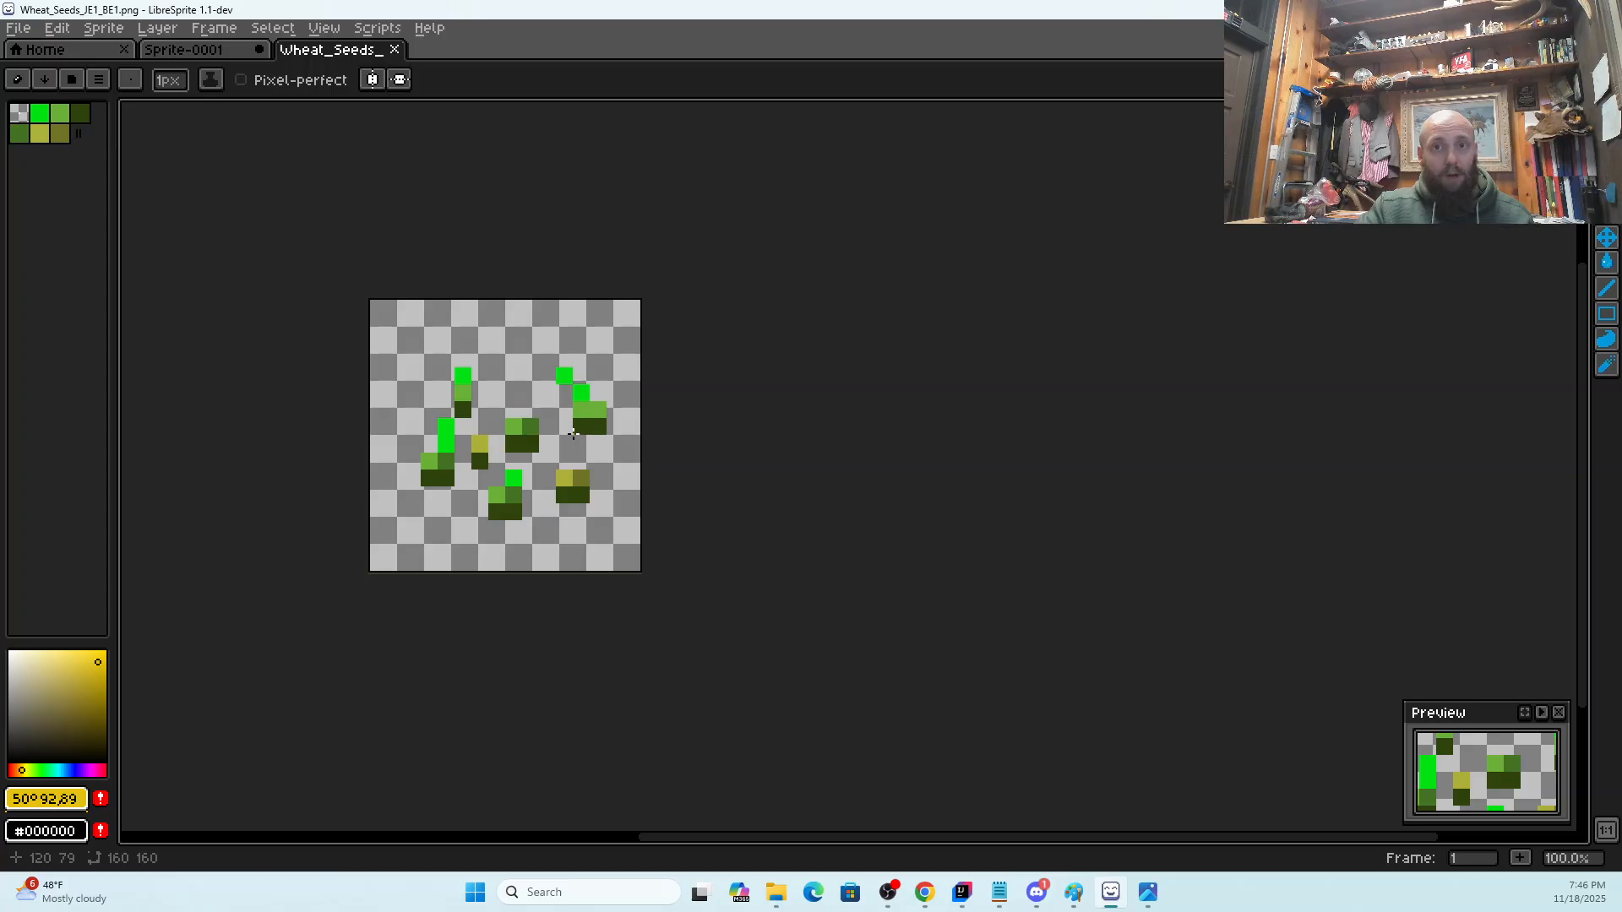
pyautogui.click(196, 49)
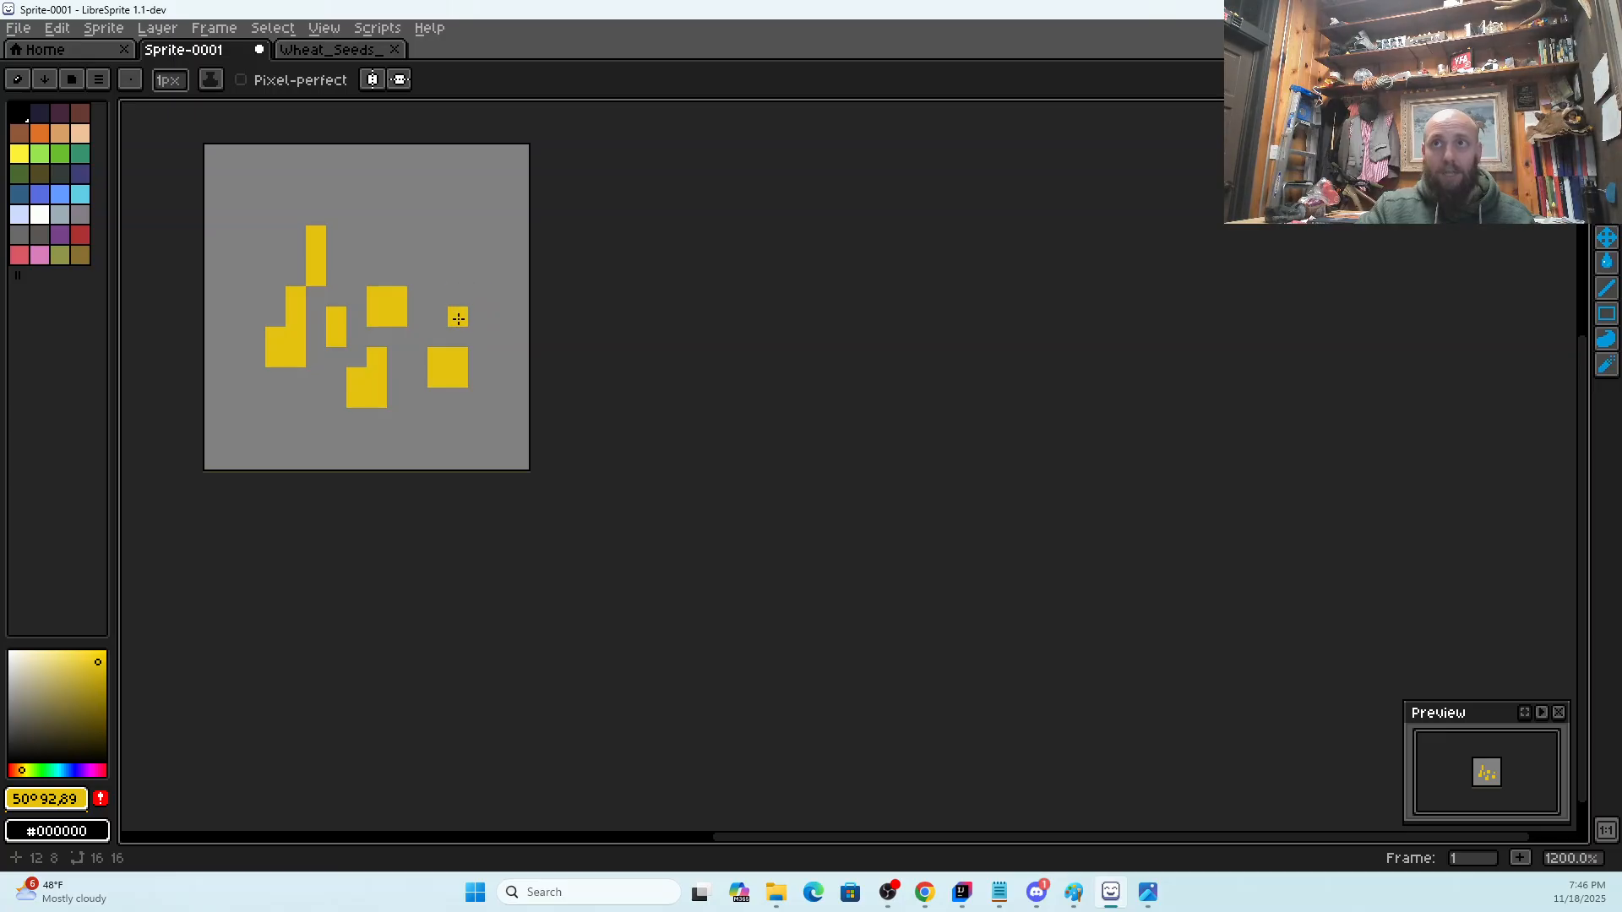
pyautogui.click(291, 48)
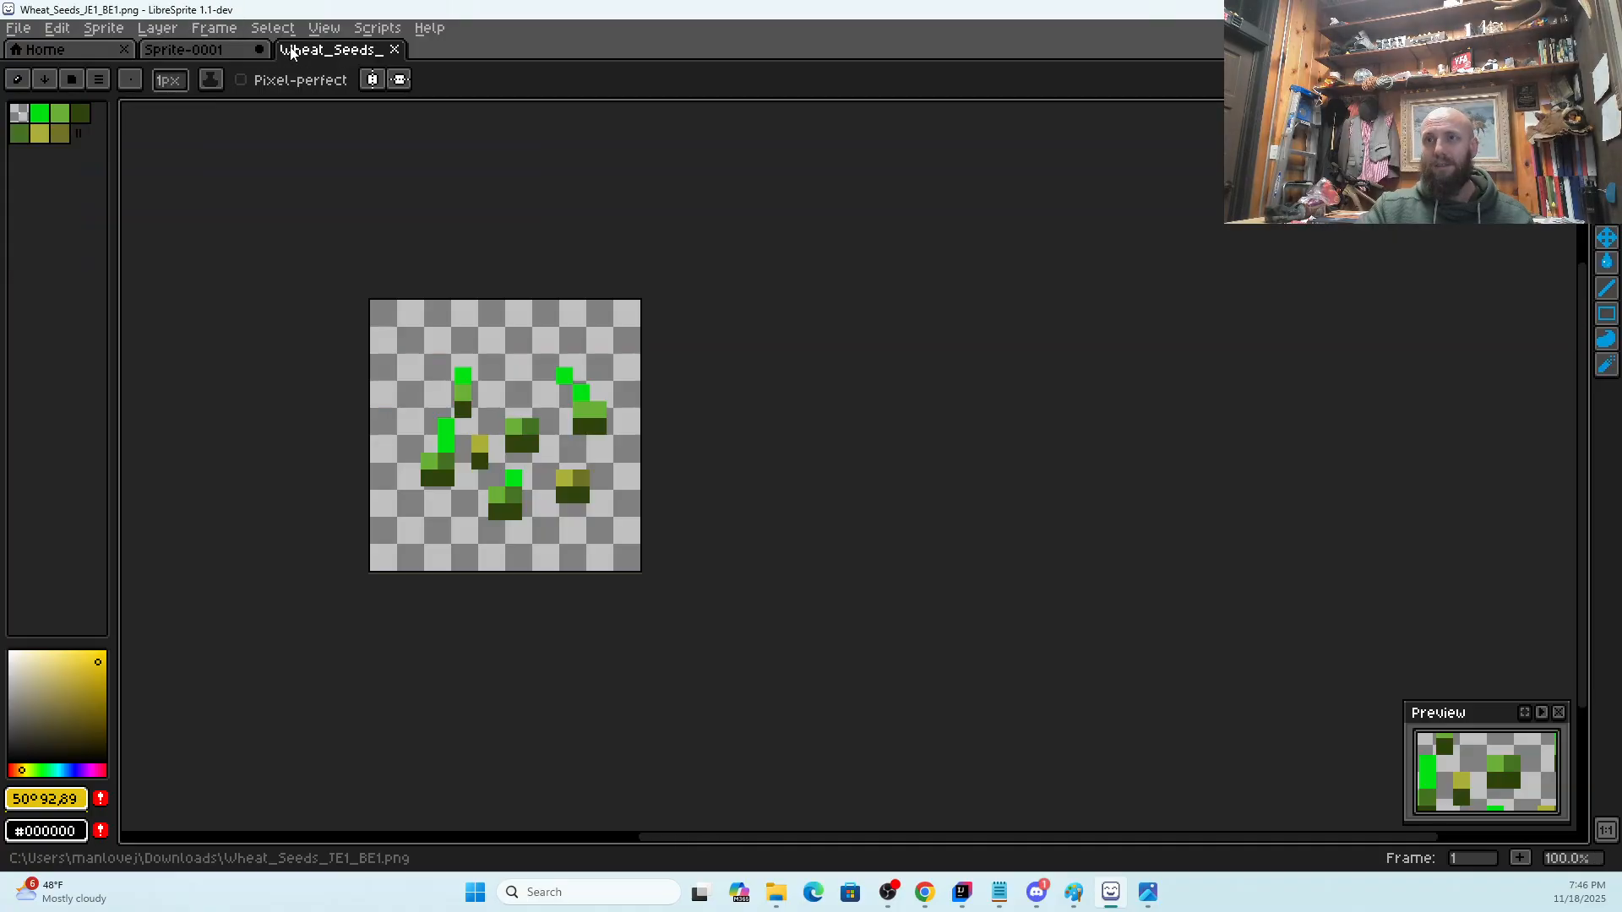
pyautogui.click(218, 51)
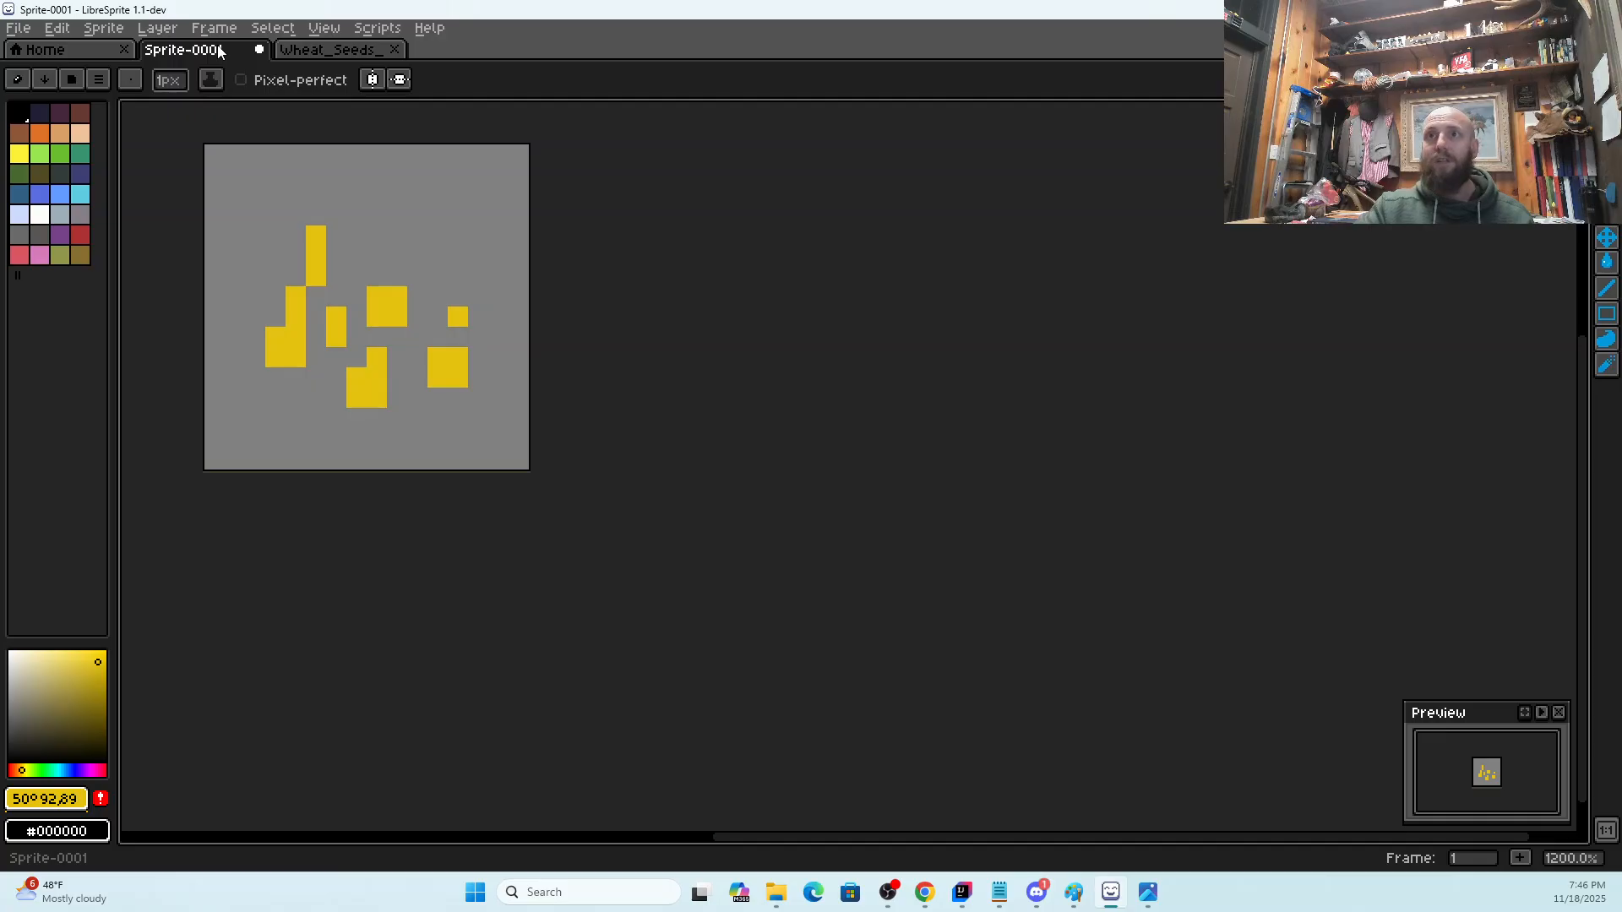
pyautogui.click(302, 49)
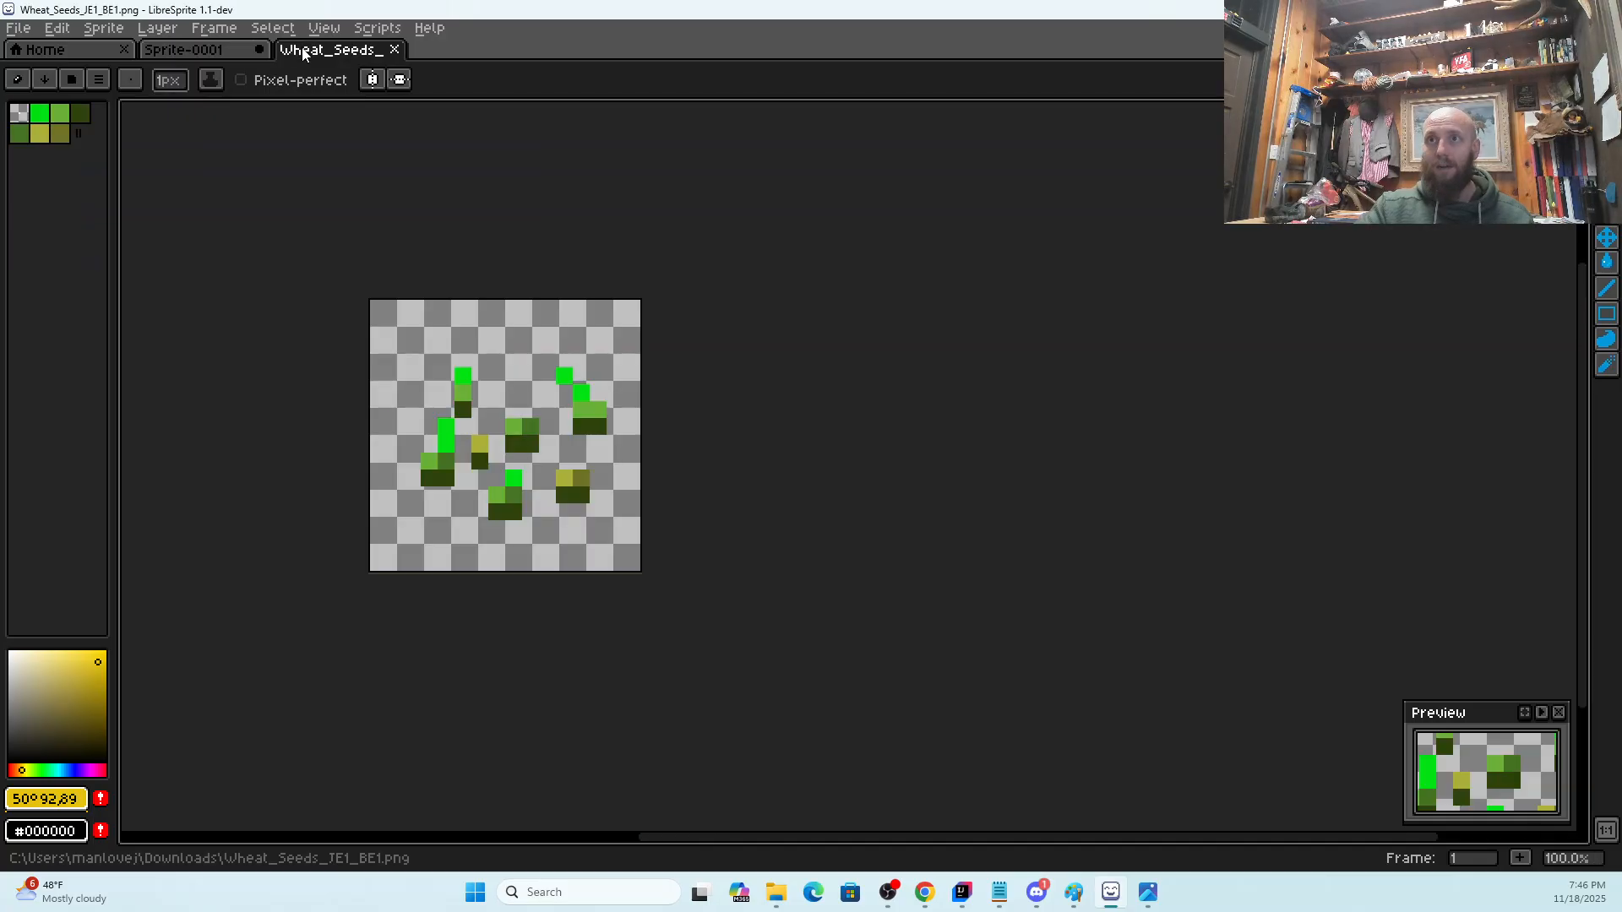
pyautogui.click(225, 49)
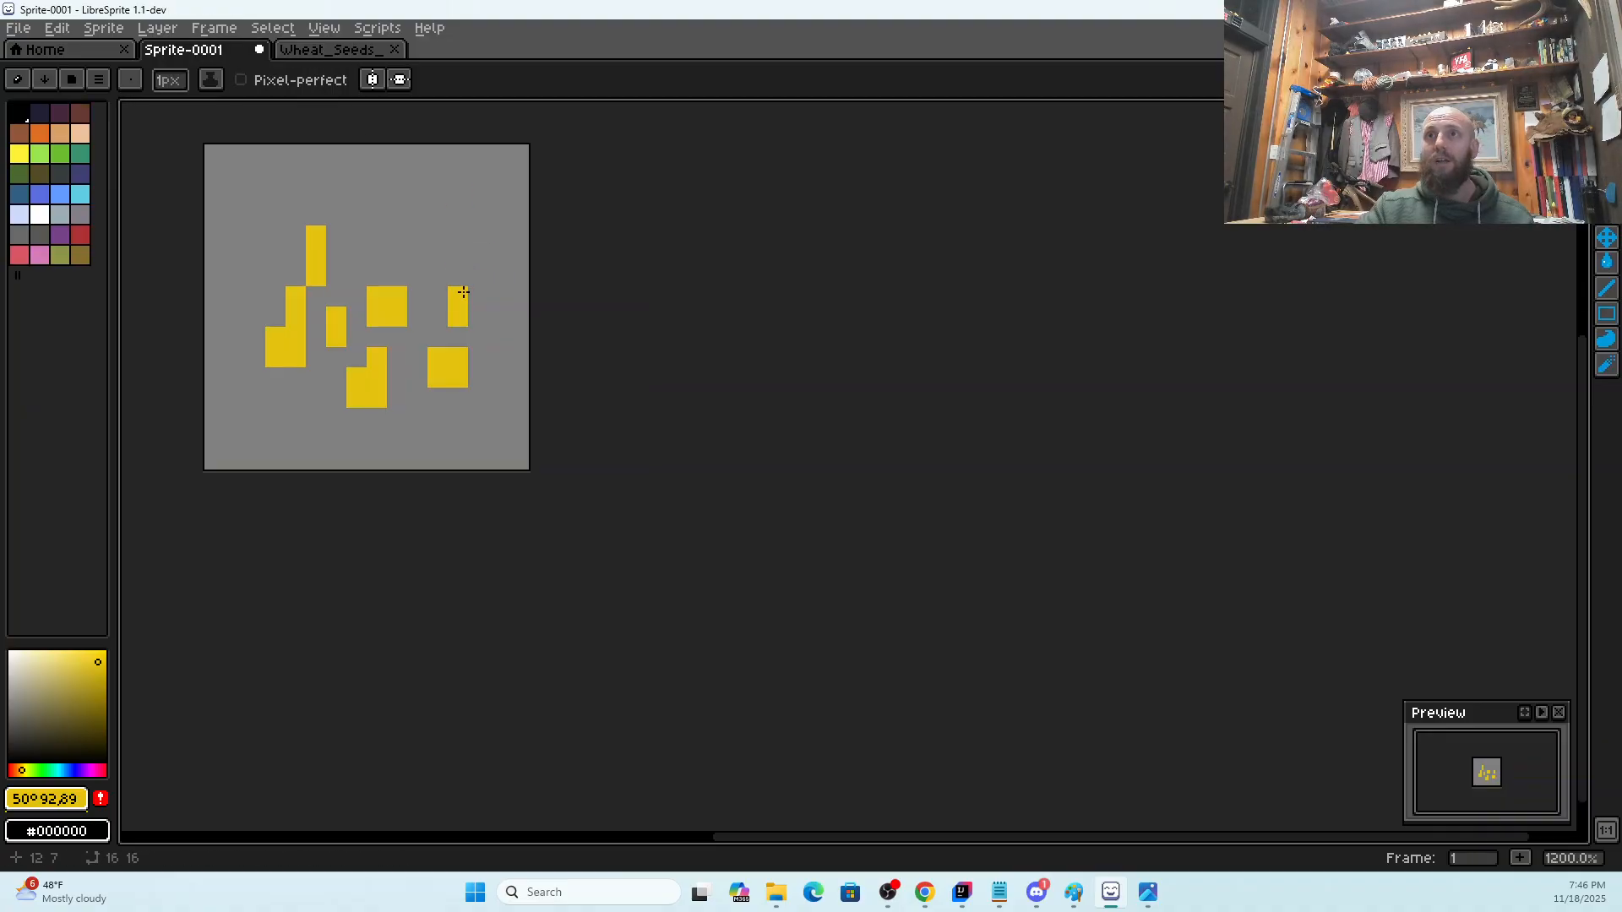
# Reduce the eraser size to 1 px and erase the misplaced lower pixel at (12, 8)
pyautogui.press('e')
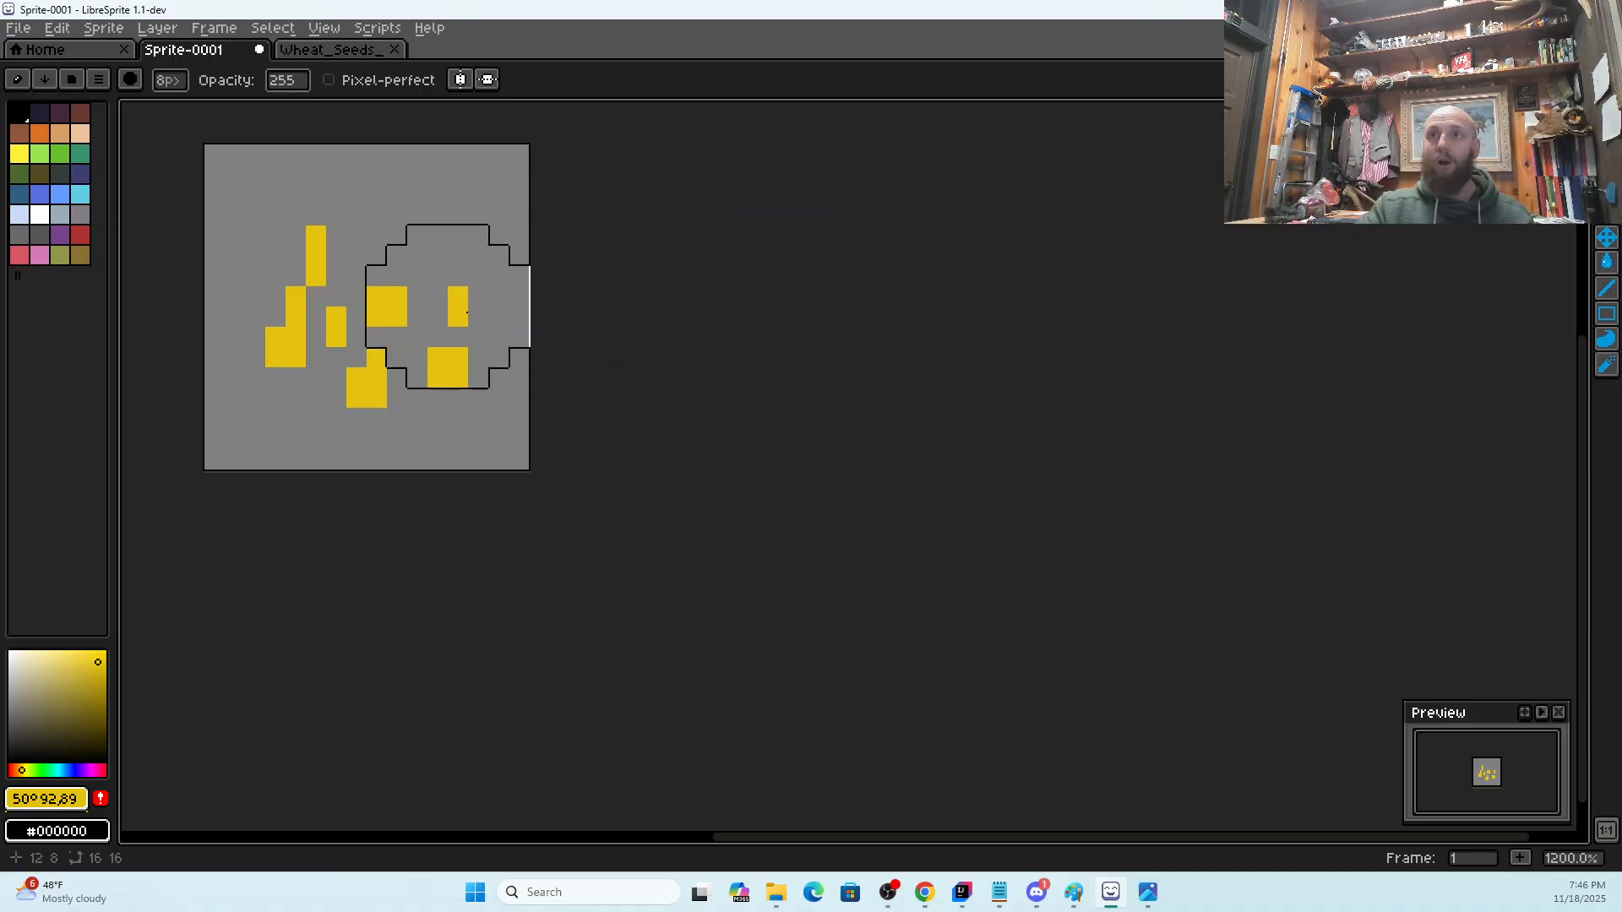
pyautogui.click(174, 83)
pyautogui.moveTo(175, 108); pyautogui.dragTo(155, 108)
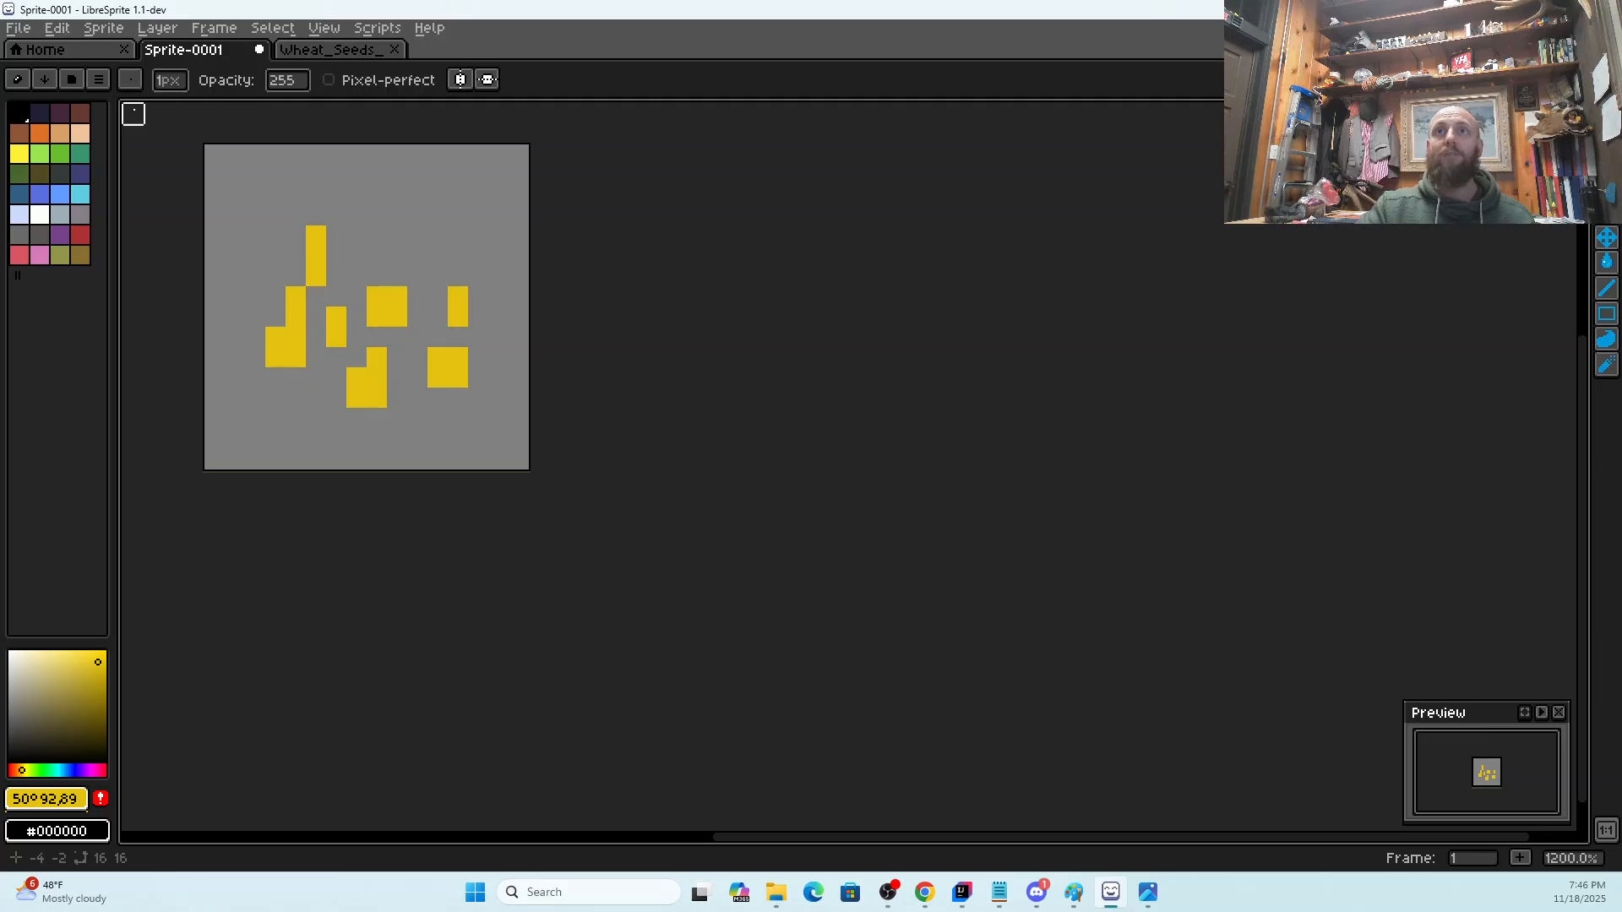
pyautogui.click(458, 317)
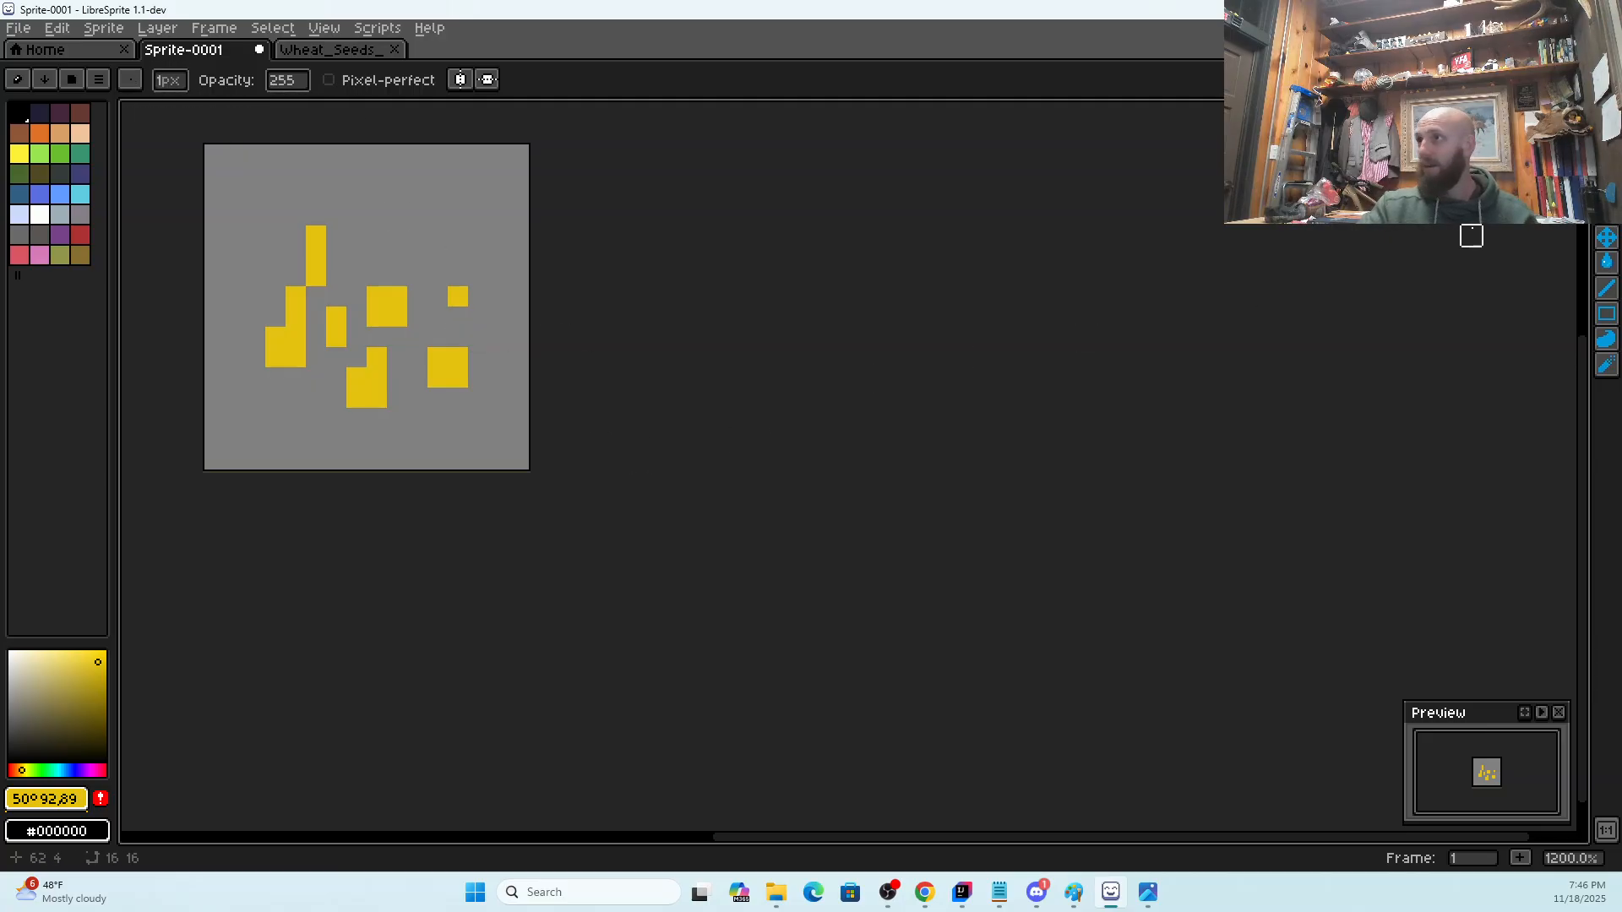
# Complete the upper-right seed from the wheat seeds reference with a 2 by 2 px base starting at (12, 6) and pixels (12, 5) and (11, 4)
pyautogui.press('b')
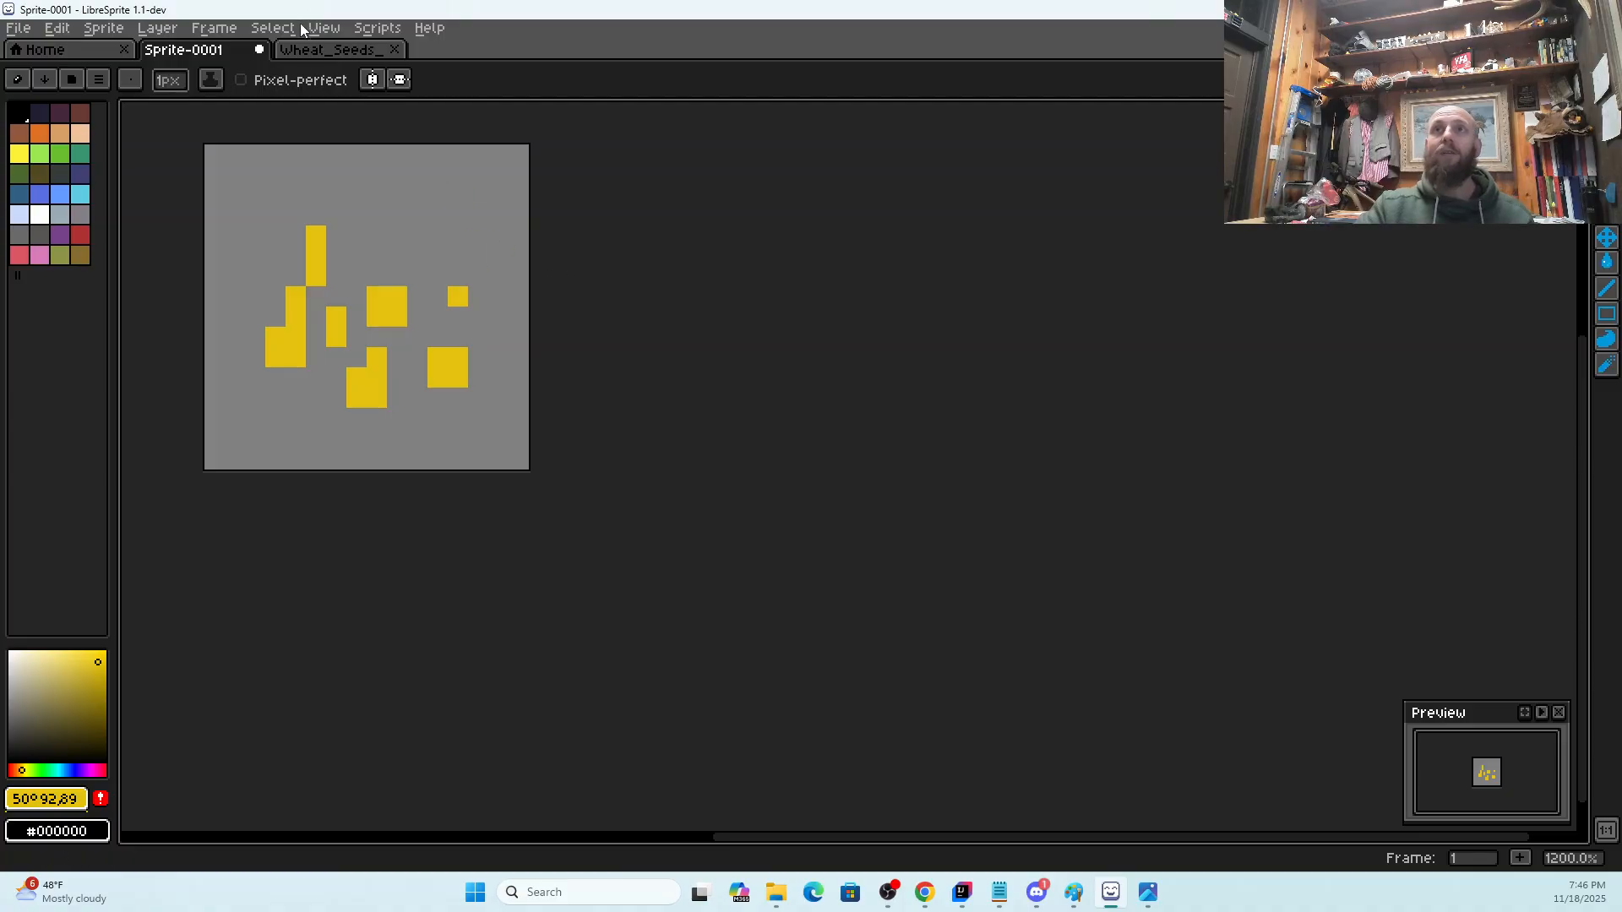
pyautogui.click(307, 53)
pyautogui.click(195, 47)
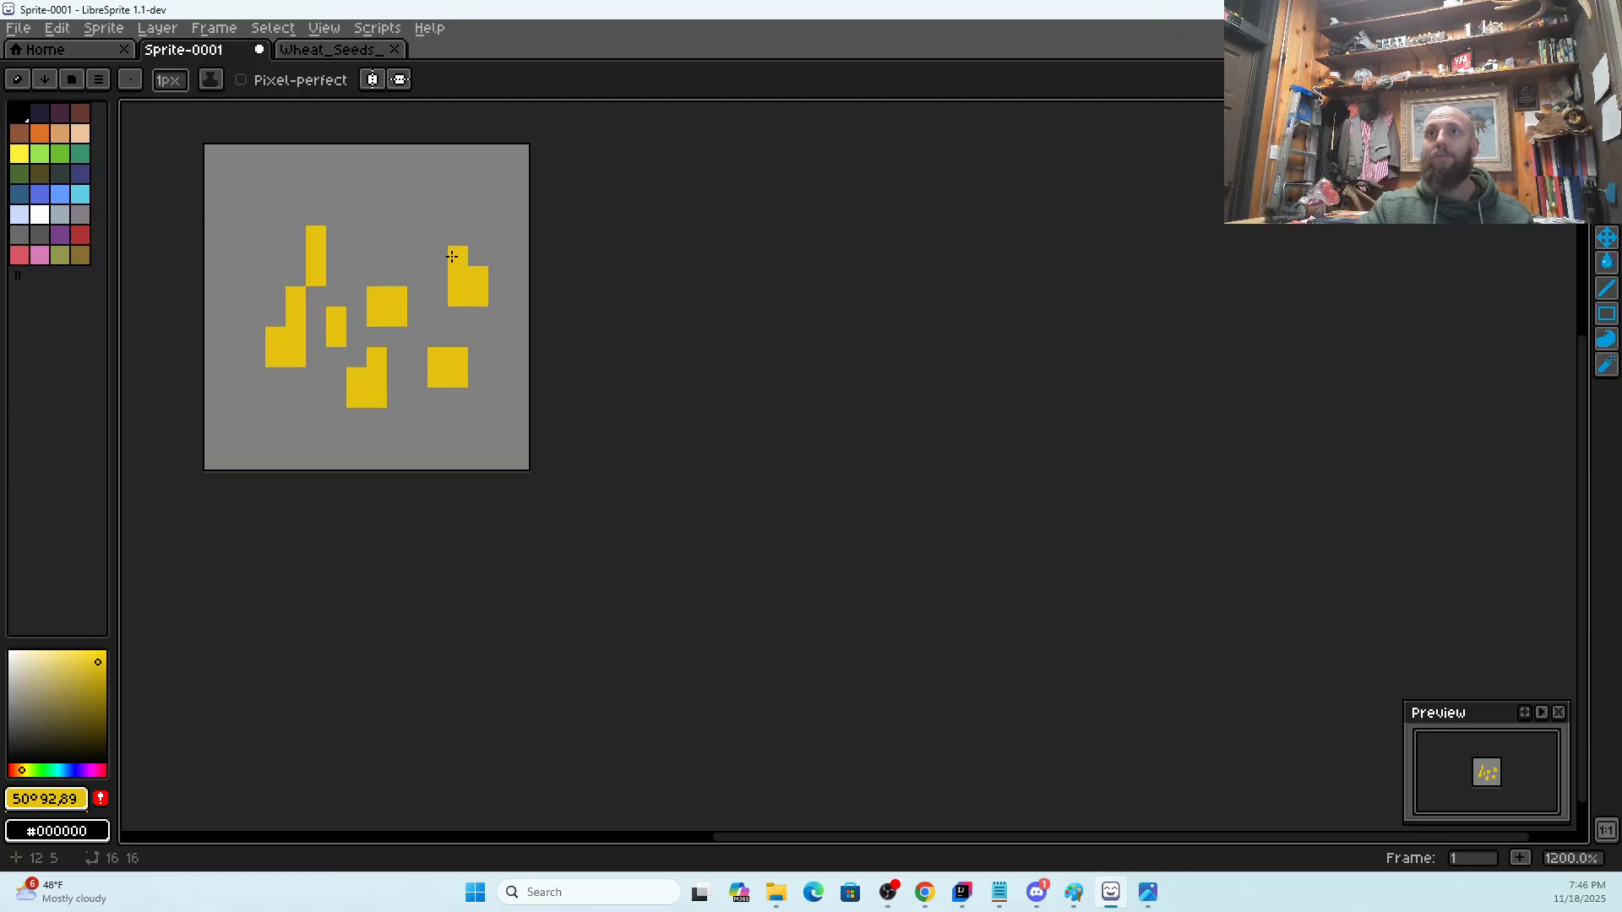
pyautogui.click(333, 52)
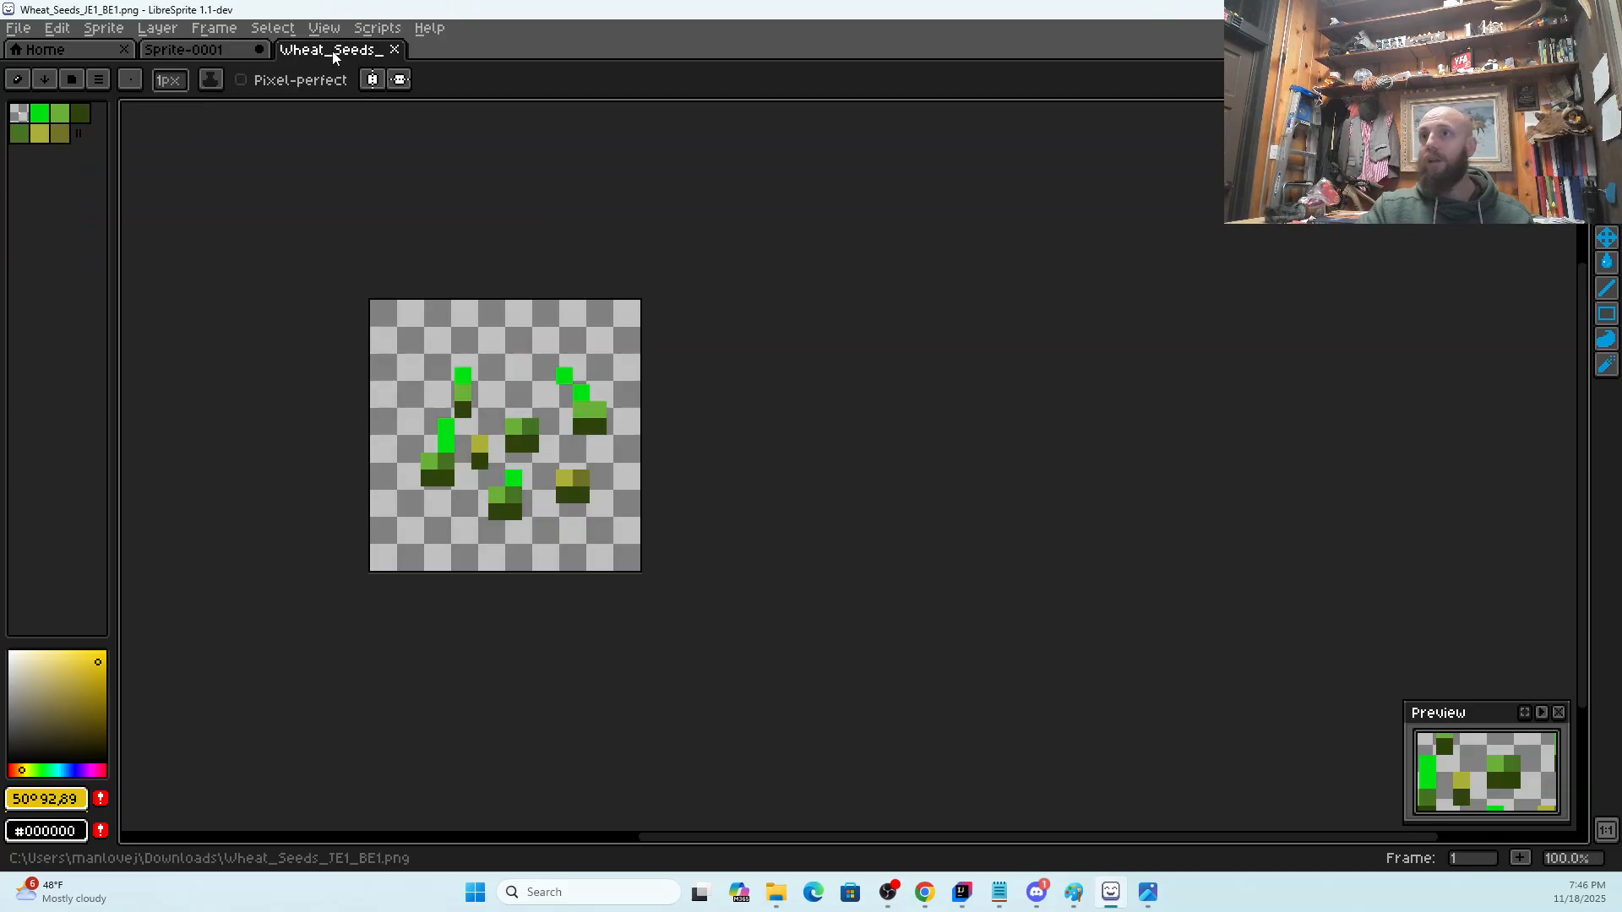
pyautogui.click(231, 52)
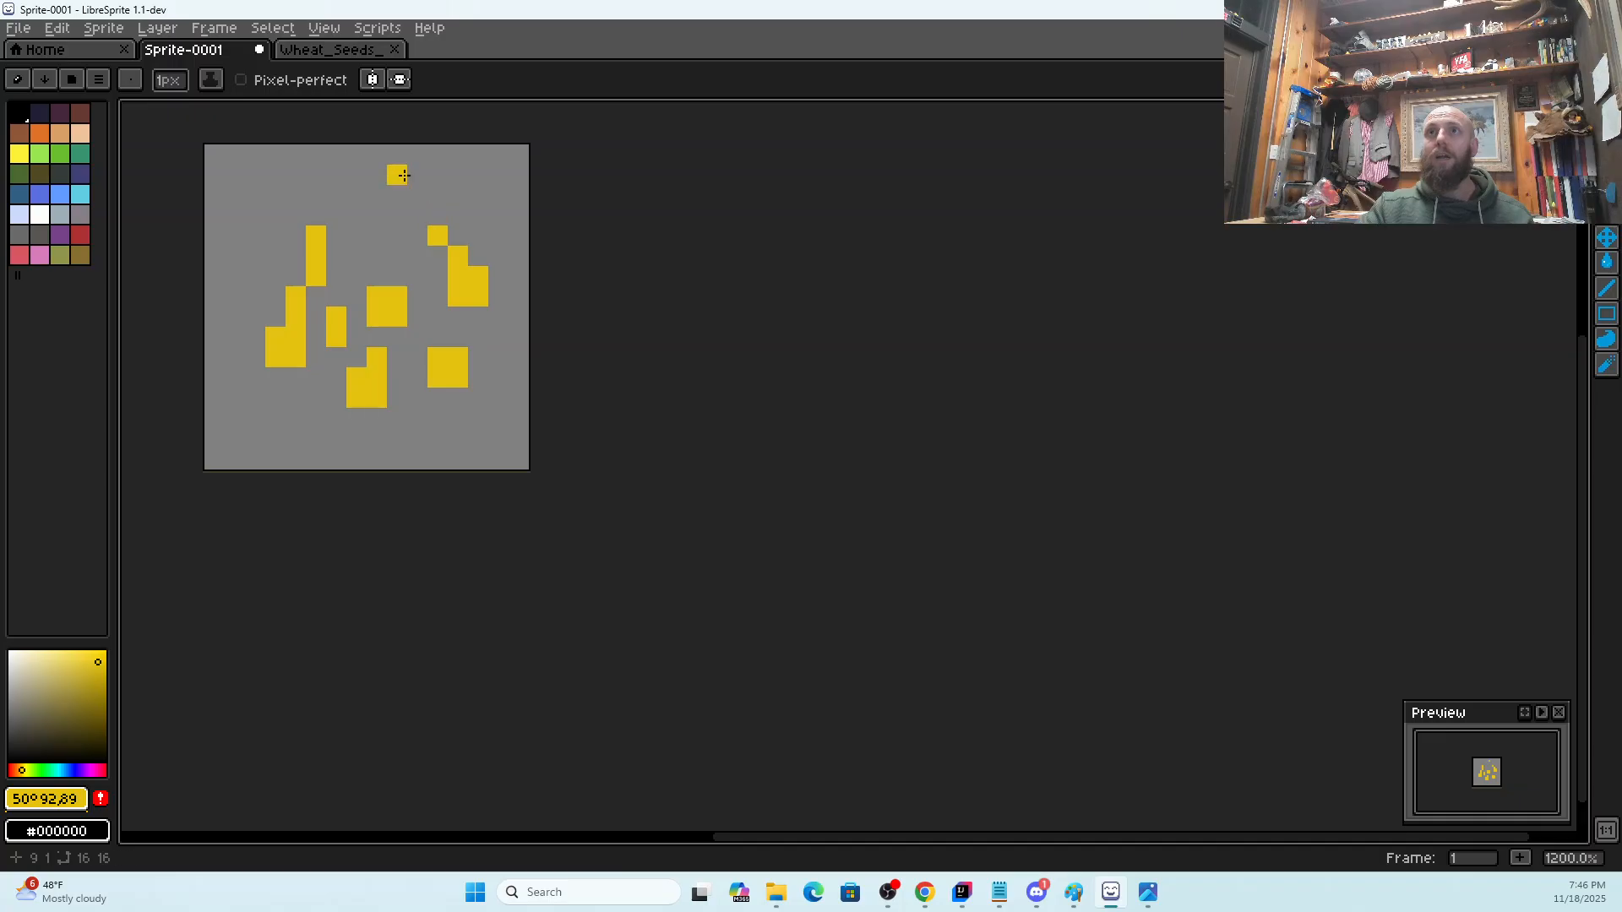
# Compare the painted seed shapes and positions with the wheat seeds reference texture
pyautogui.click(342, 53)
pyautogui.click(233, 49)
pyautogui.click(301, 49)
pyautogui.click(211, 51)
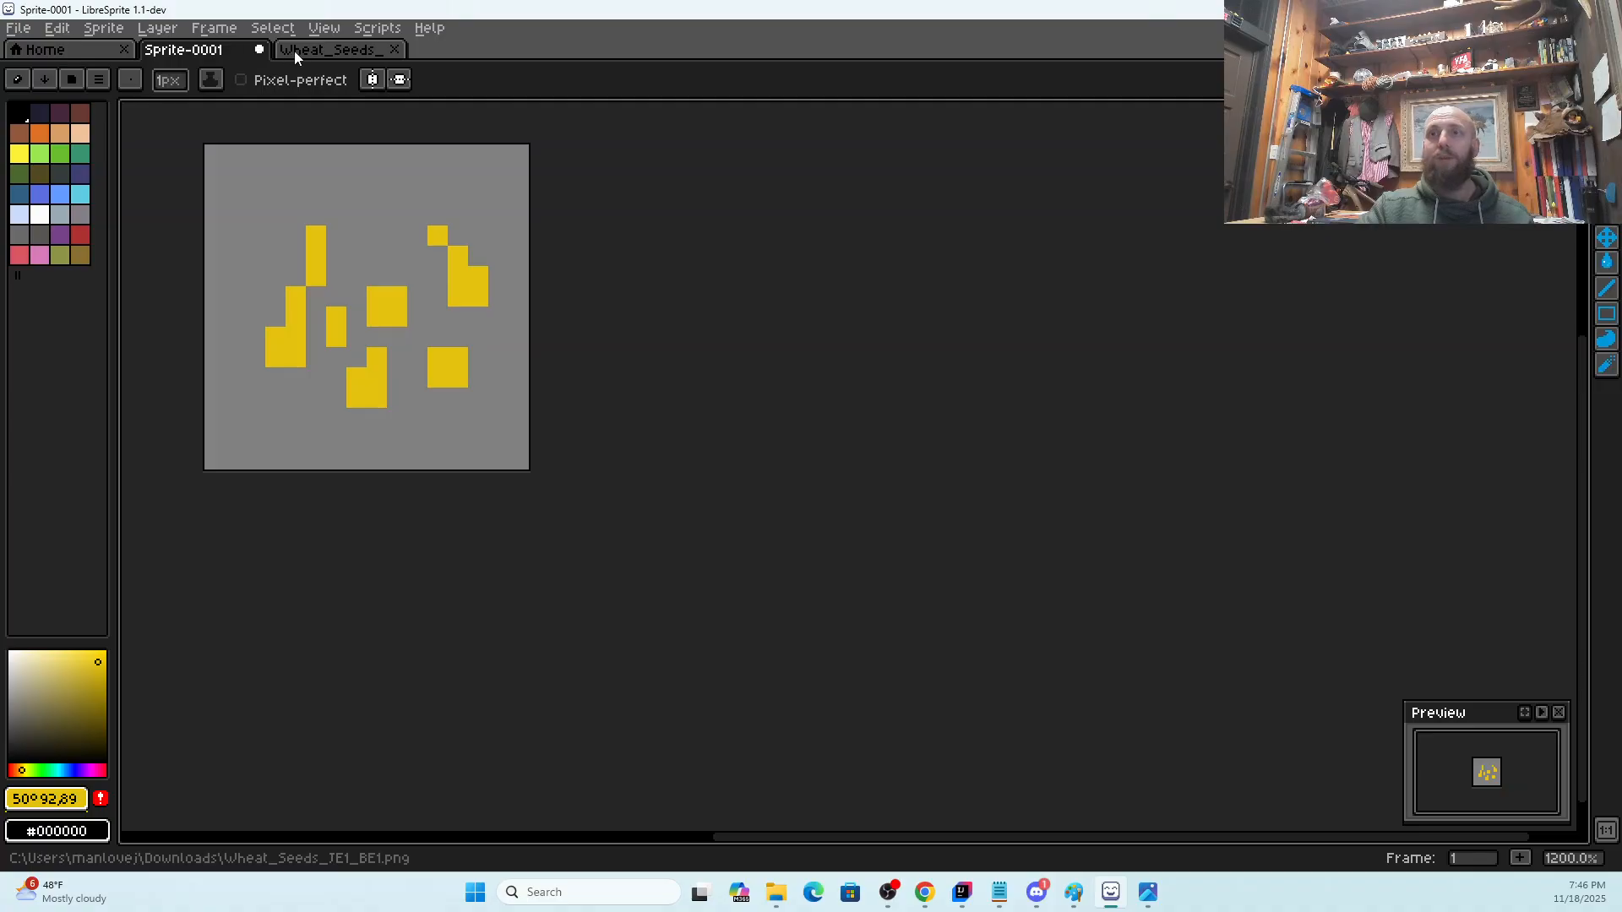
pyautogui.click(308, 52)
pyautogui.click(192, 54)
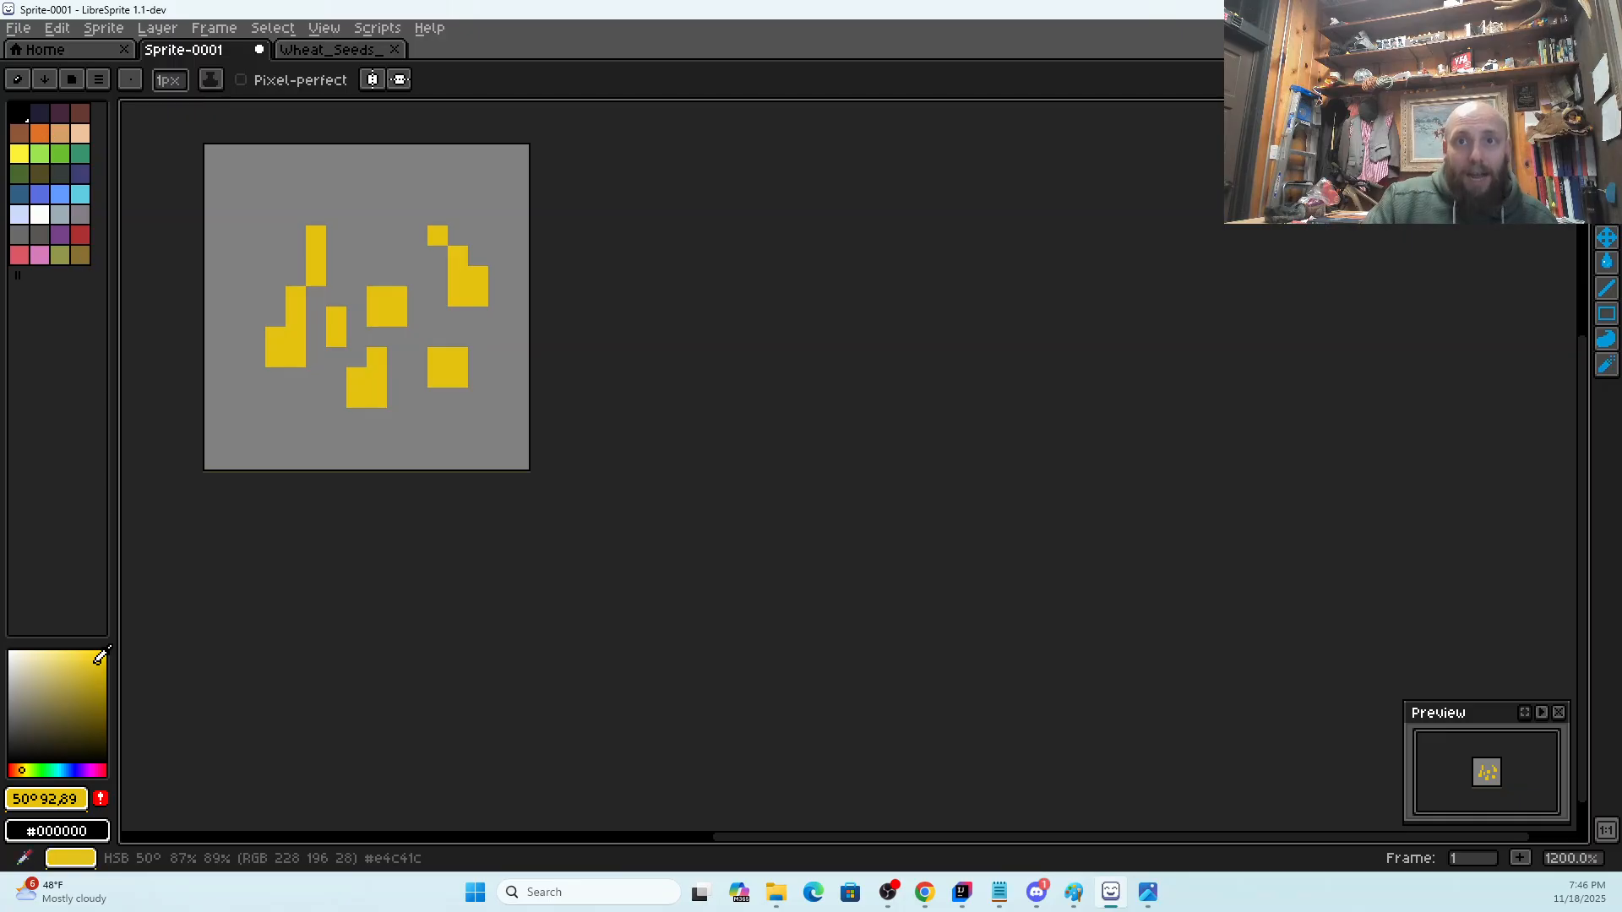
# Choose the brighter yellow HSB 50°, 94, 100 and highlight upper pixels of the upper-left, centre, lower-right, lower-middle and small two-pixel seeds
pyautogui.moveTo(100, 657); pyautogui.dragTo(102, 655)
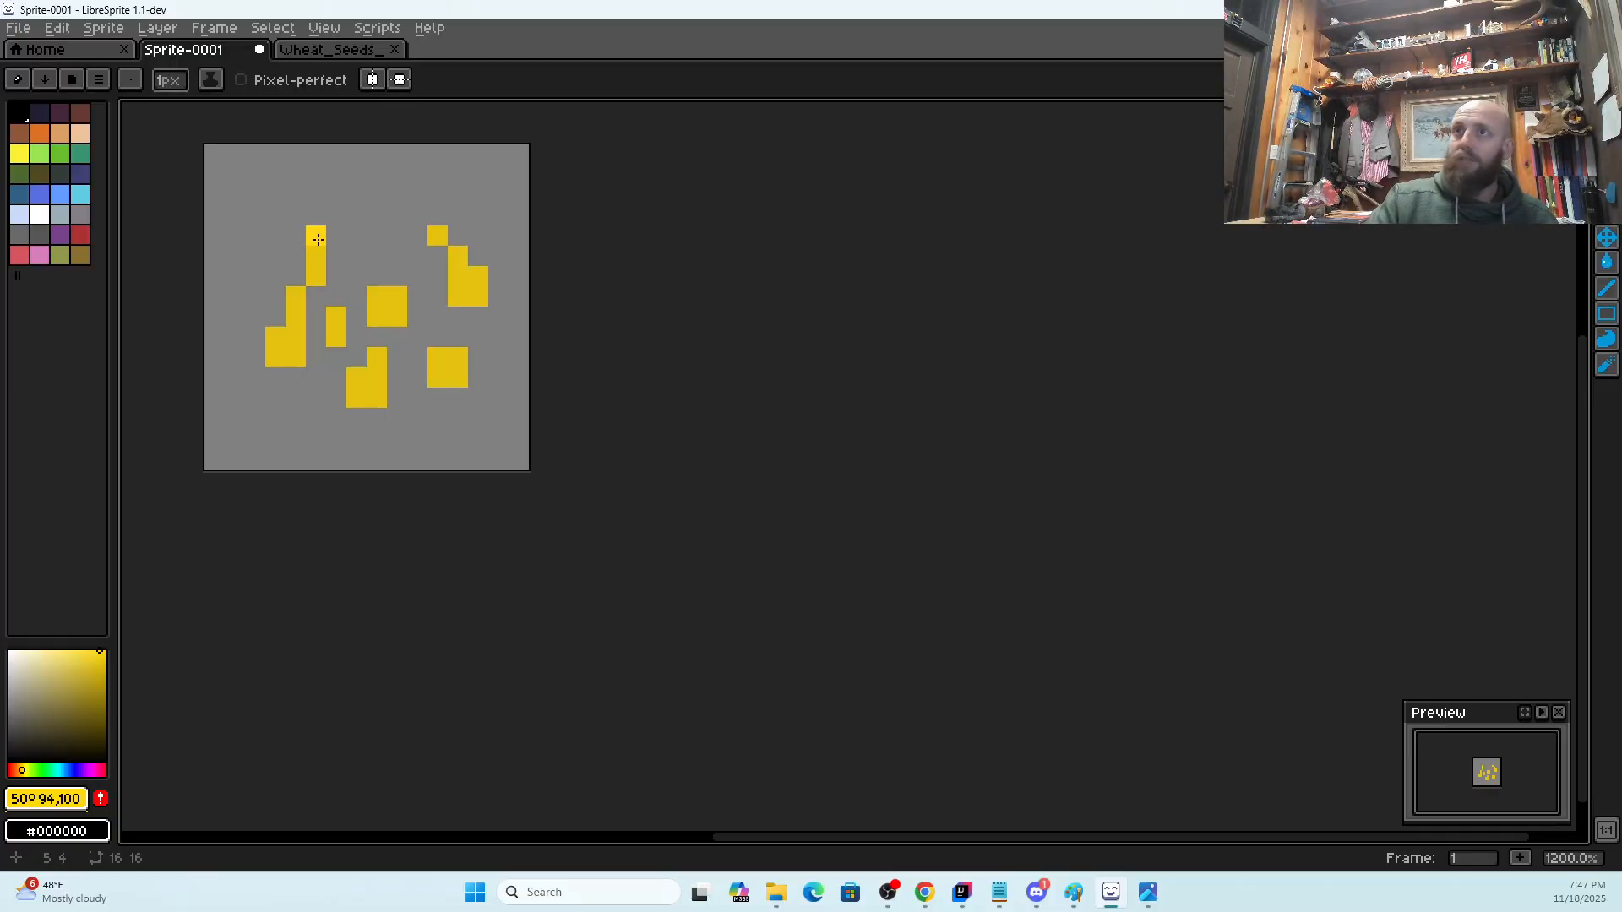
pyautogui.click(377, 296)
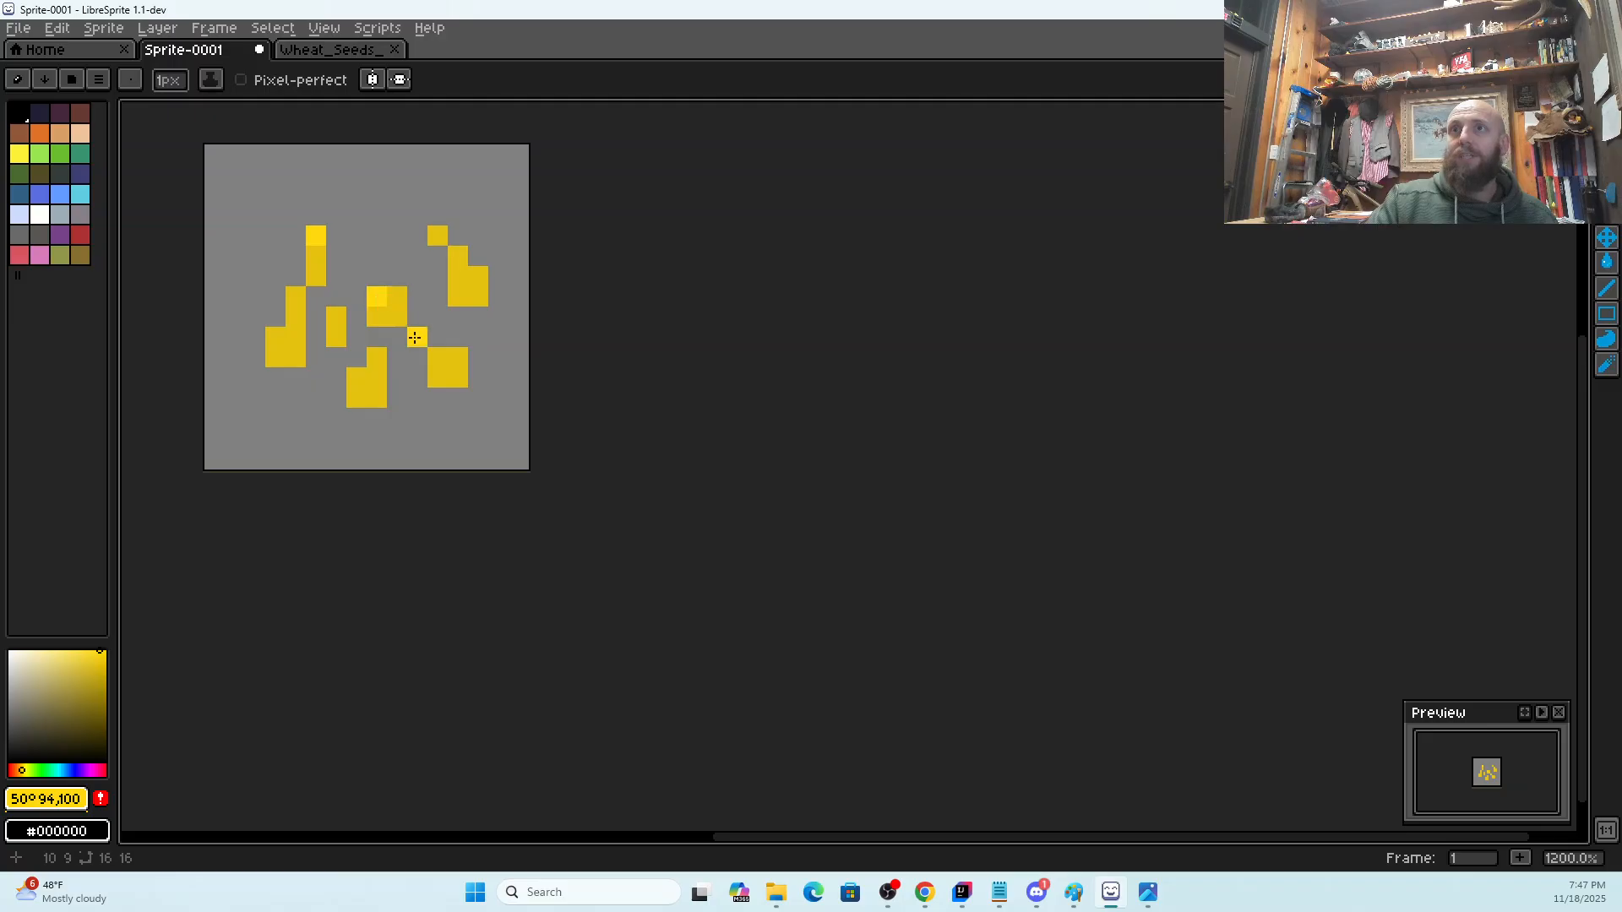
pyautogui.moveTo(459, 359); pyautogui.dragTo(438, 357)
pyautogui.click(353, 382)
pyautogui.click(374, 357)
pyautogui.click(337, 319)
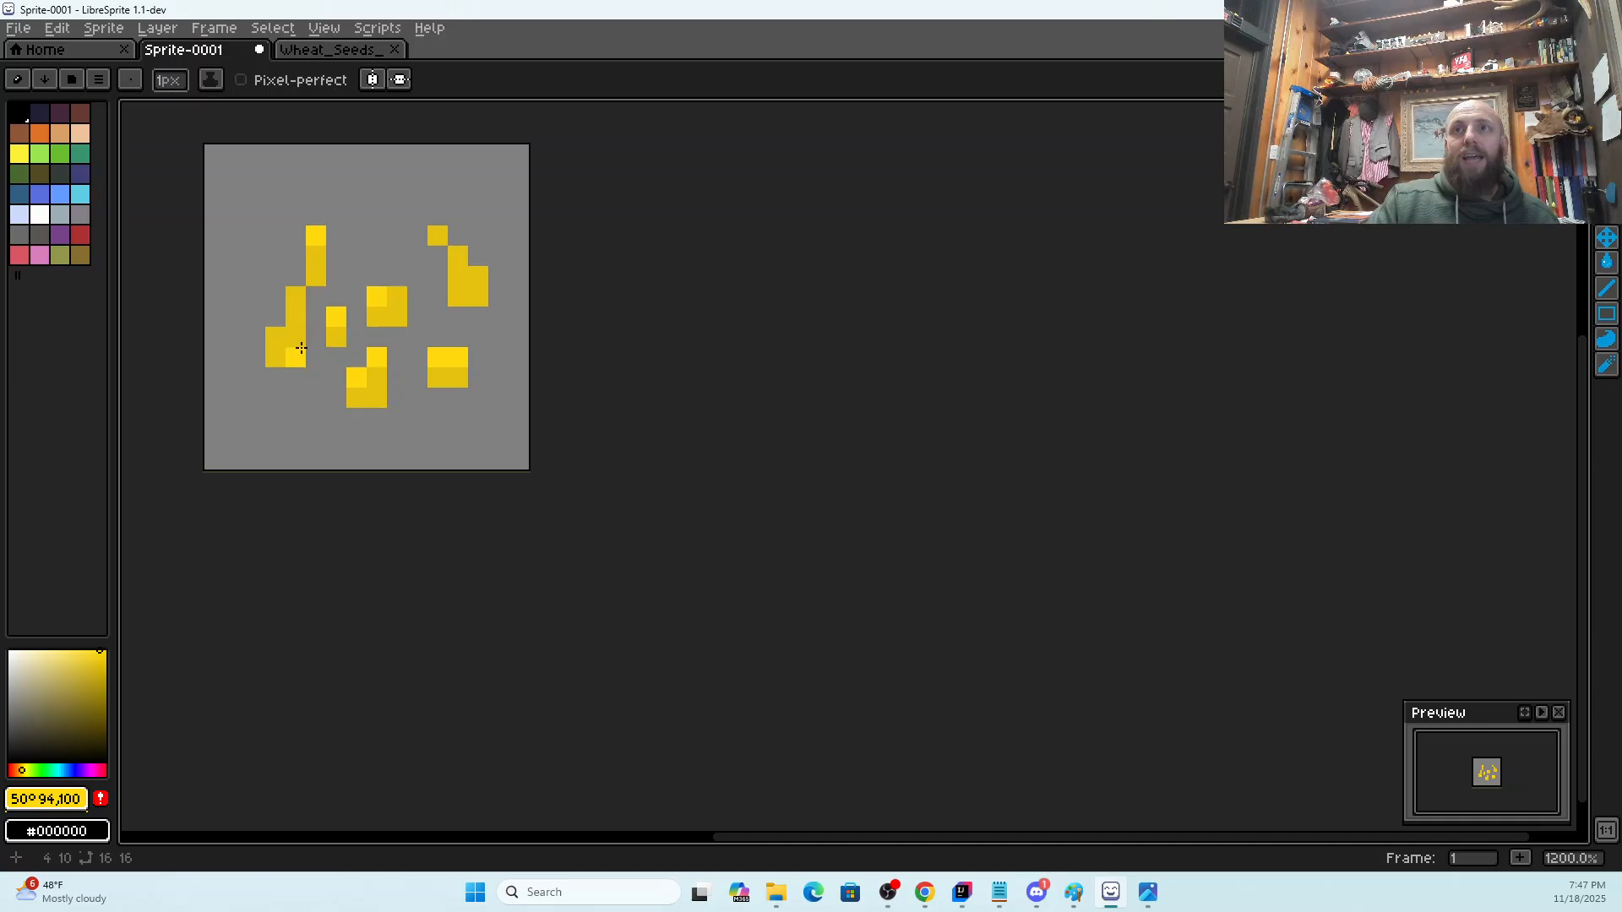
# Highlight pixel (3, 9) on the left seed and pixels (12, 5) and (11, 4) on the upper-right seed in the bright yellow
pyautogui.click(275, 338)
pyautogui.click(458, 254)
pyautogui.click(438, 235)
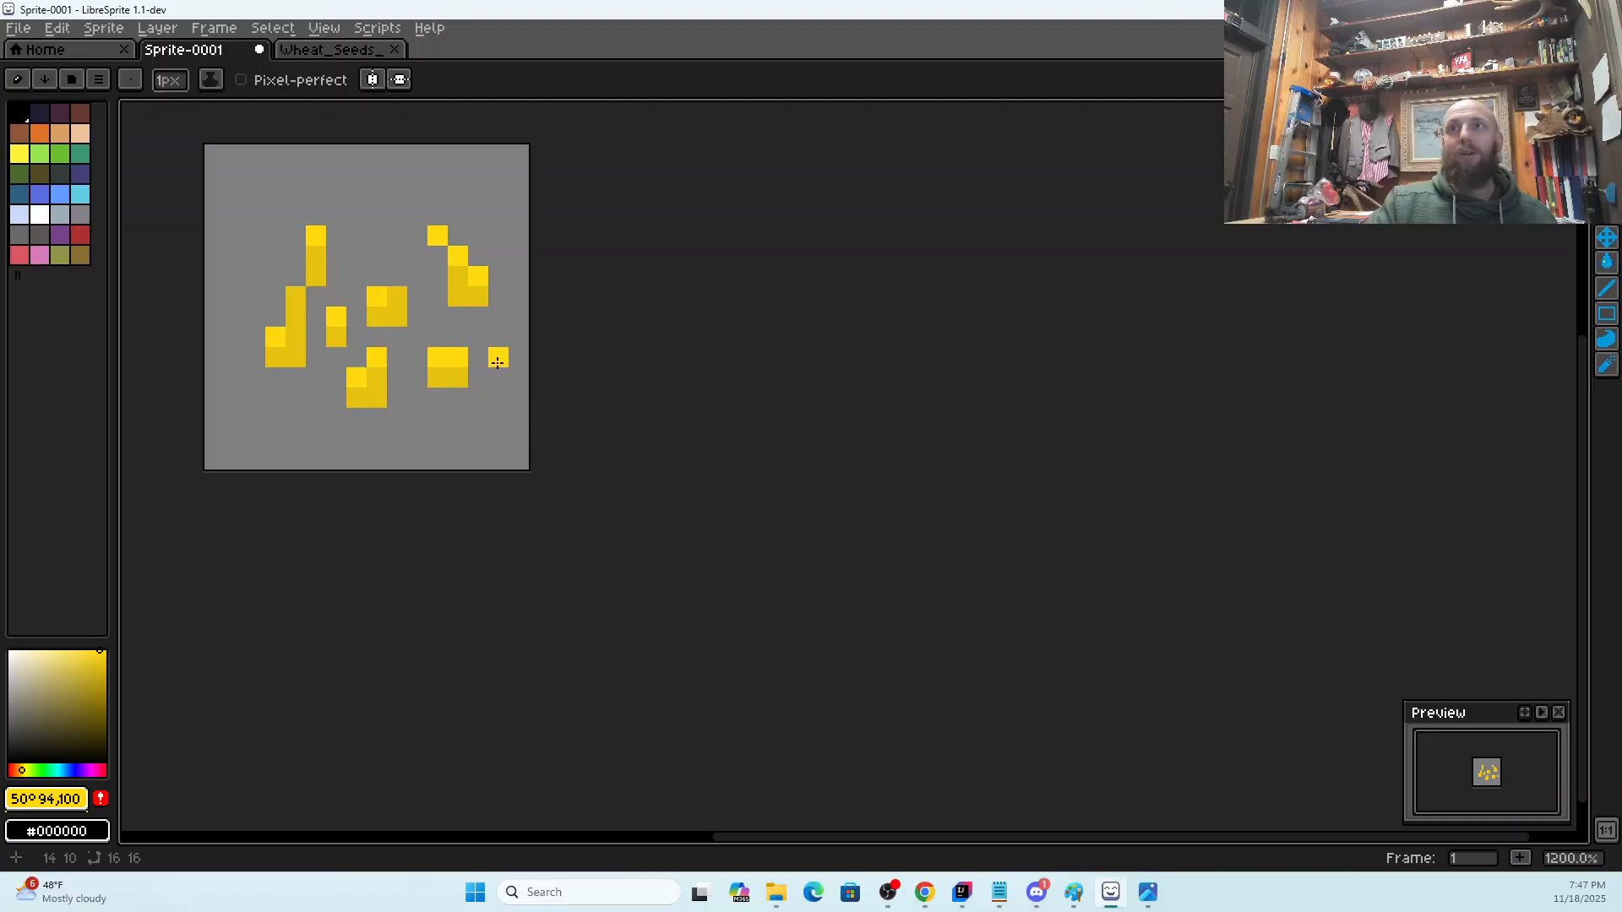
# Choose the darker yellow HSB 50°, 100, 75 and shade pixels (4, 10), (5, 6) and (9, 8) on the left, upper-left and centre seeds
pyautogui.click(105, 683)
pyautogui.moveTo(102, 686); pyautogui.dragTo(106, 678)
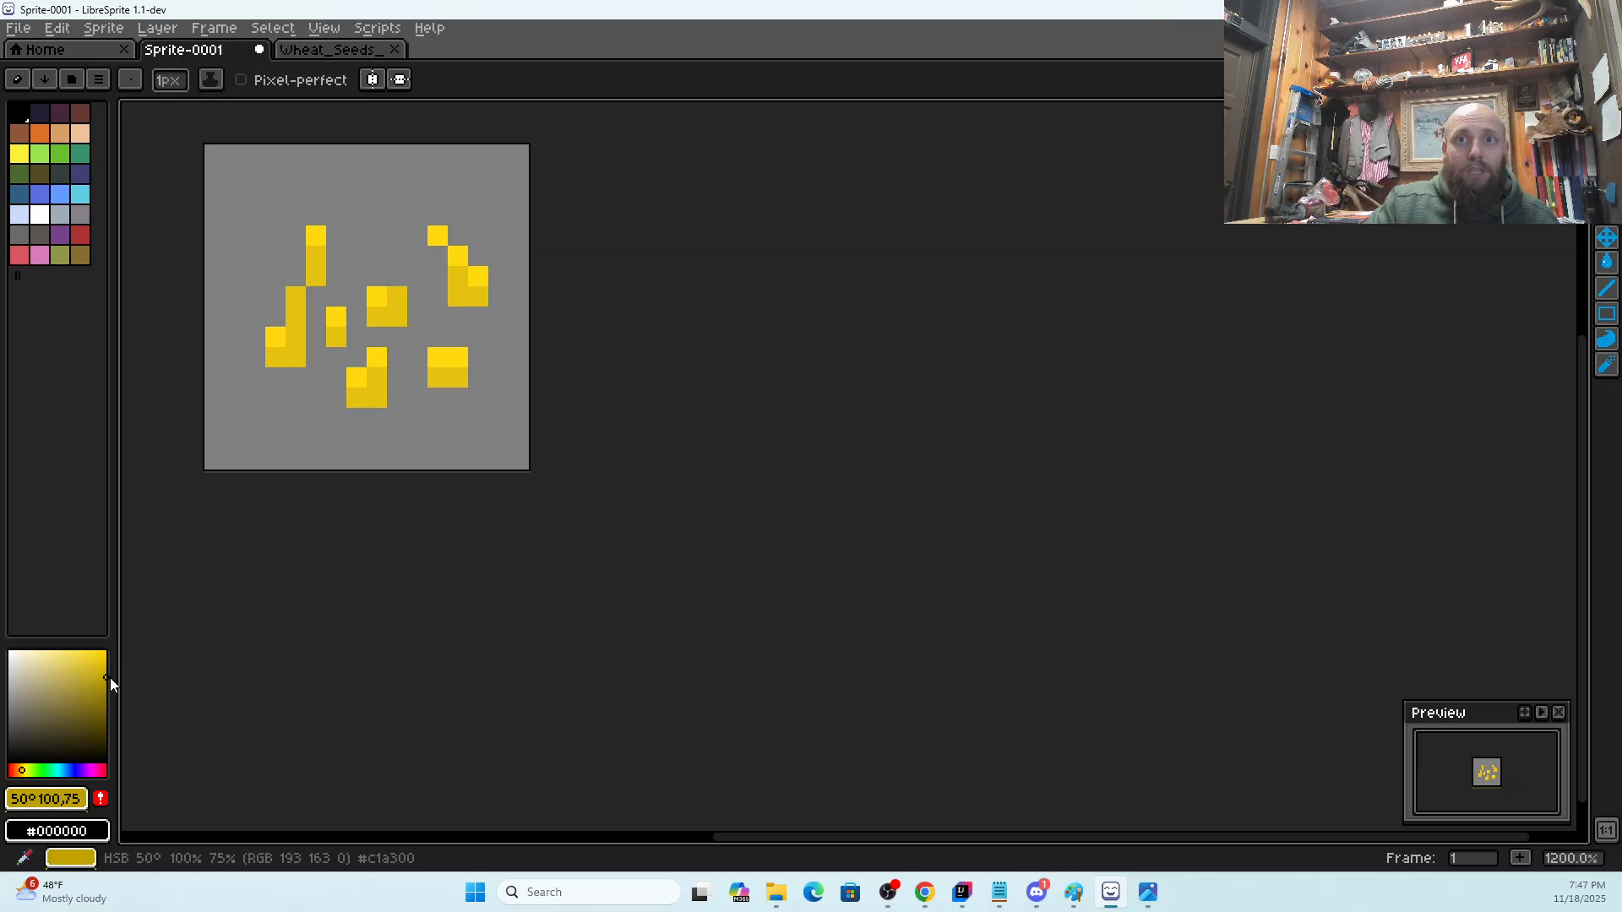
pyautogui.click(298, 358)
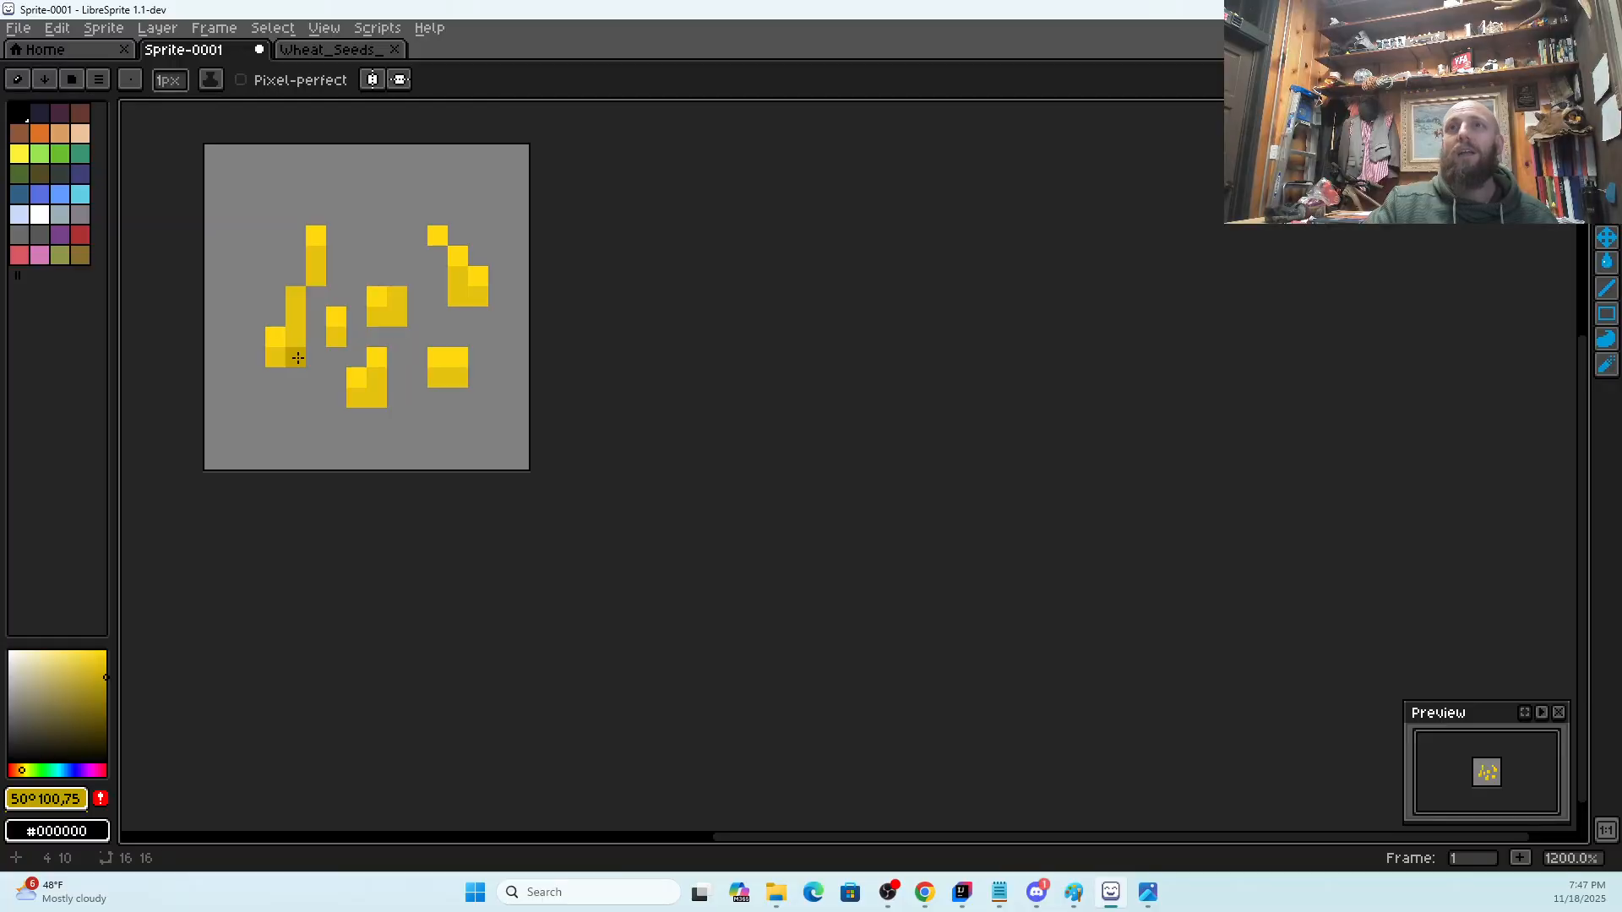
pyautogui.click(315, 277)
pyautogui.click(414, 336)
pyautogui.click(397, 317)
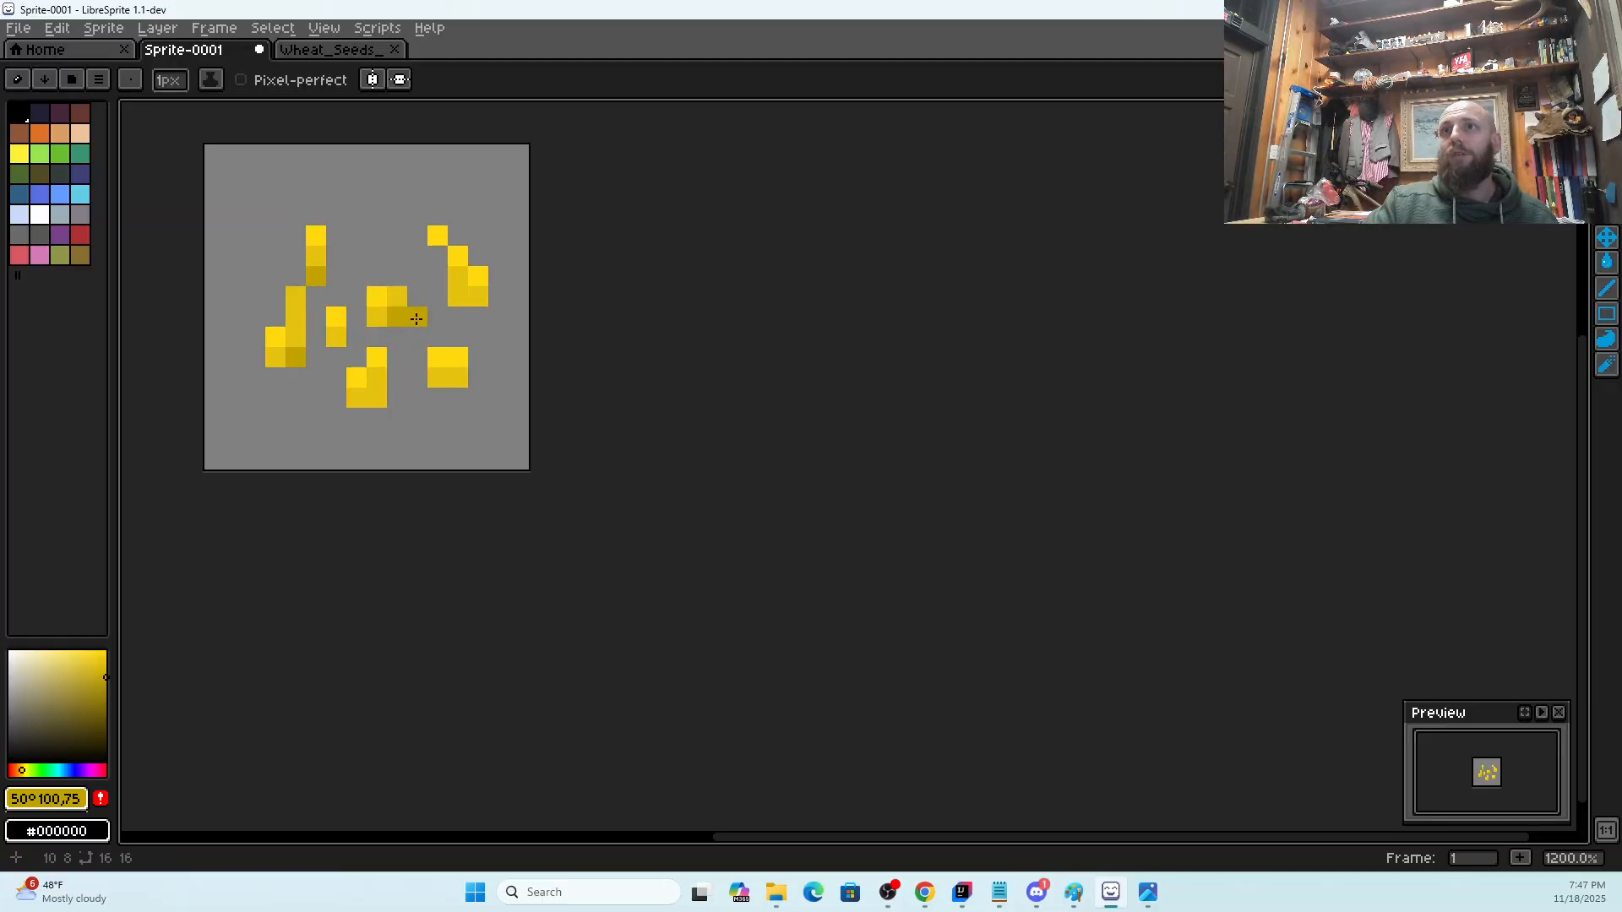
# Shade pixels (13, 7), (13, 6) and (12, 7) on the upper-right seed and (8, 12) and (12, 11) on the two lower seeds
pyautogui.click(478, 296)
pyautogui.click(477, 276)
pyautogui.click(458, 297)
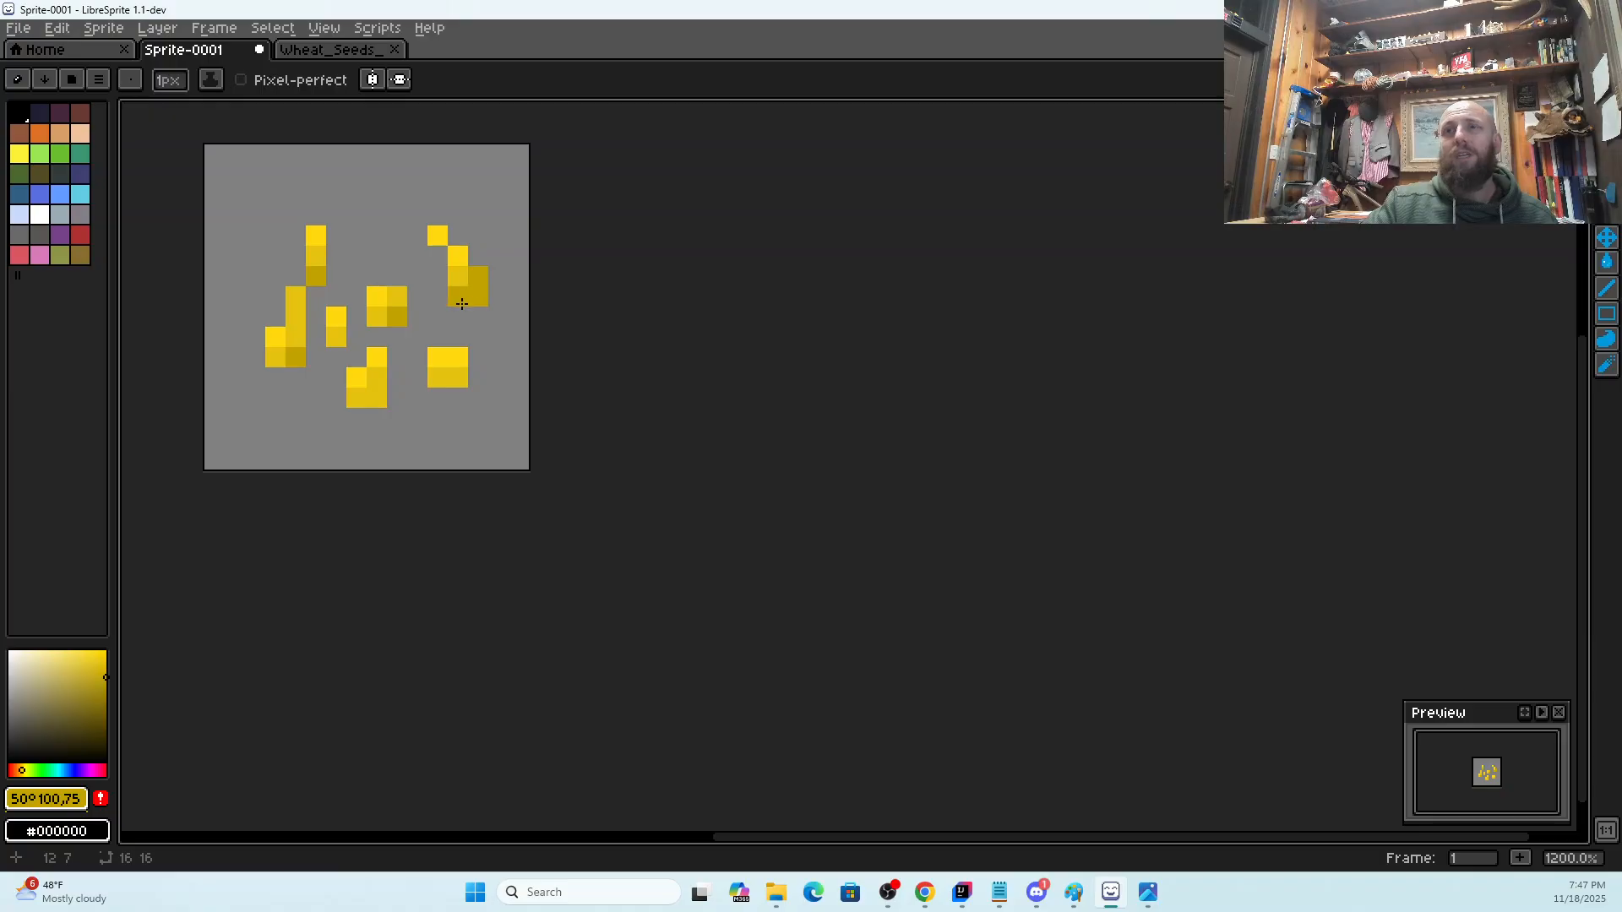
pyautogui.click(376, 398)
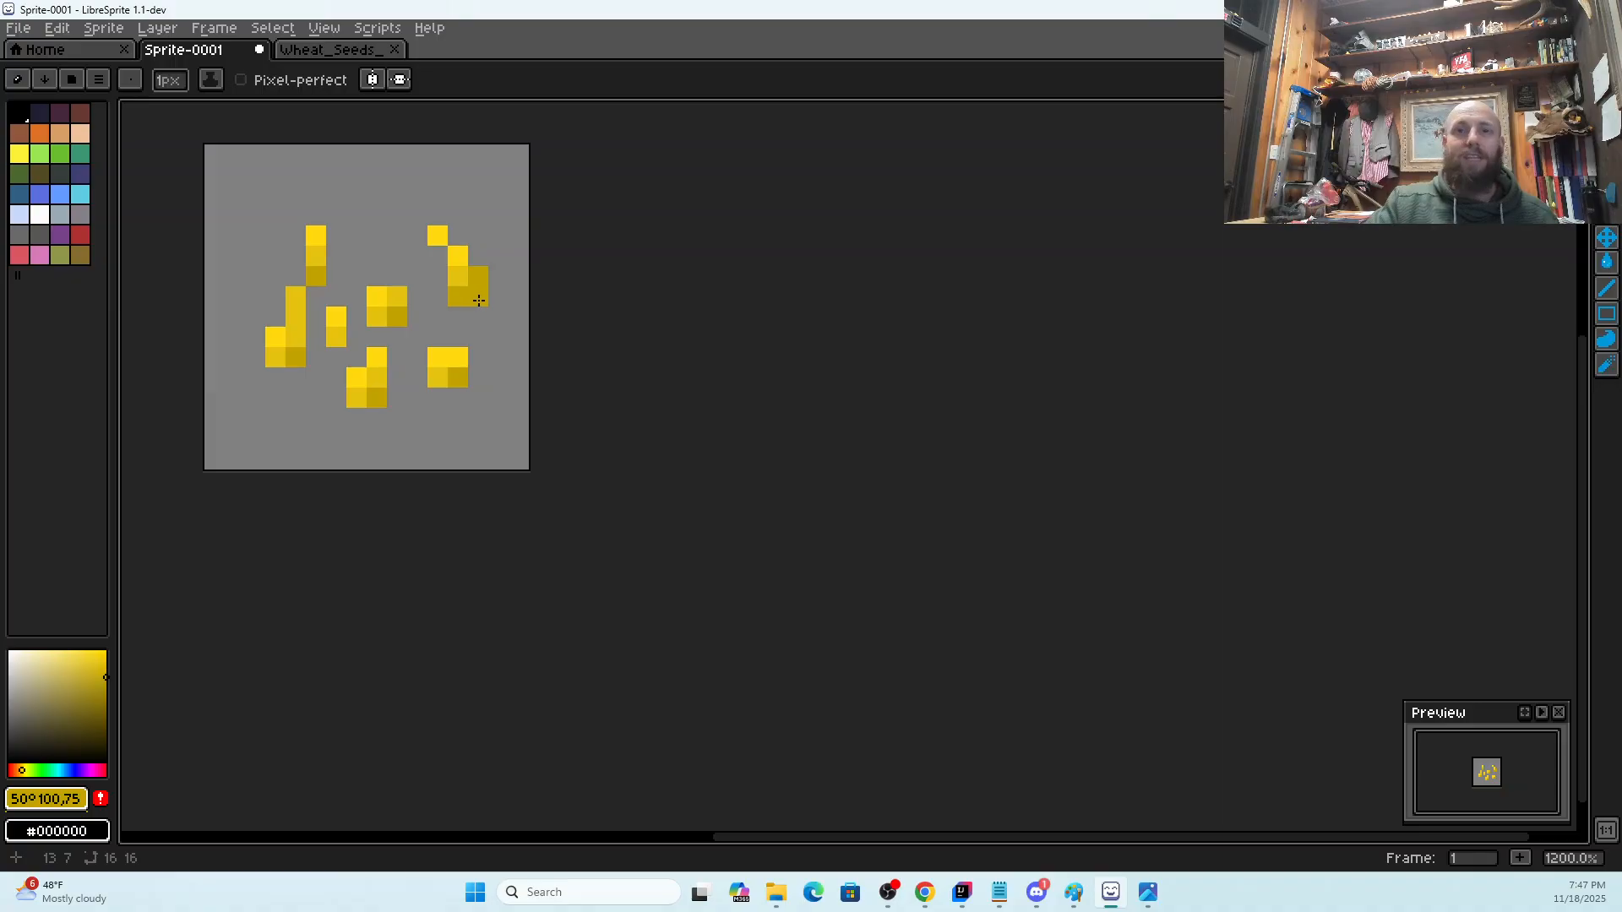
# Darken pixel (13, 7) with yellow HSB 50°, 100, 63, and highlight the left seed's top pixel (4, 7) with the sampled colour #ffd90d
pyautogui.click(107, 689)
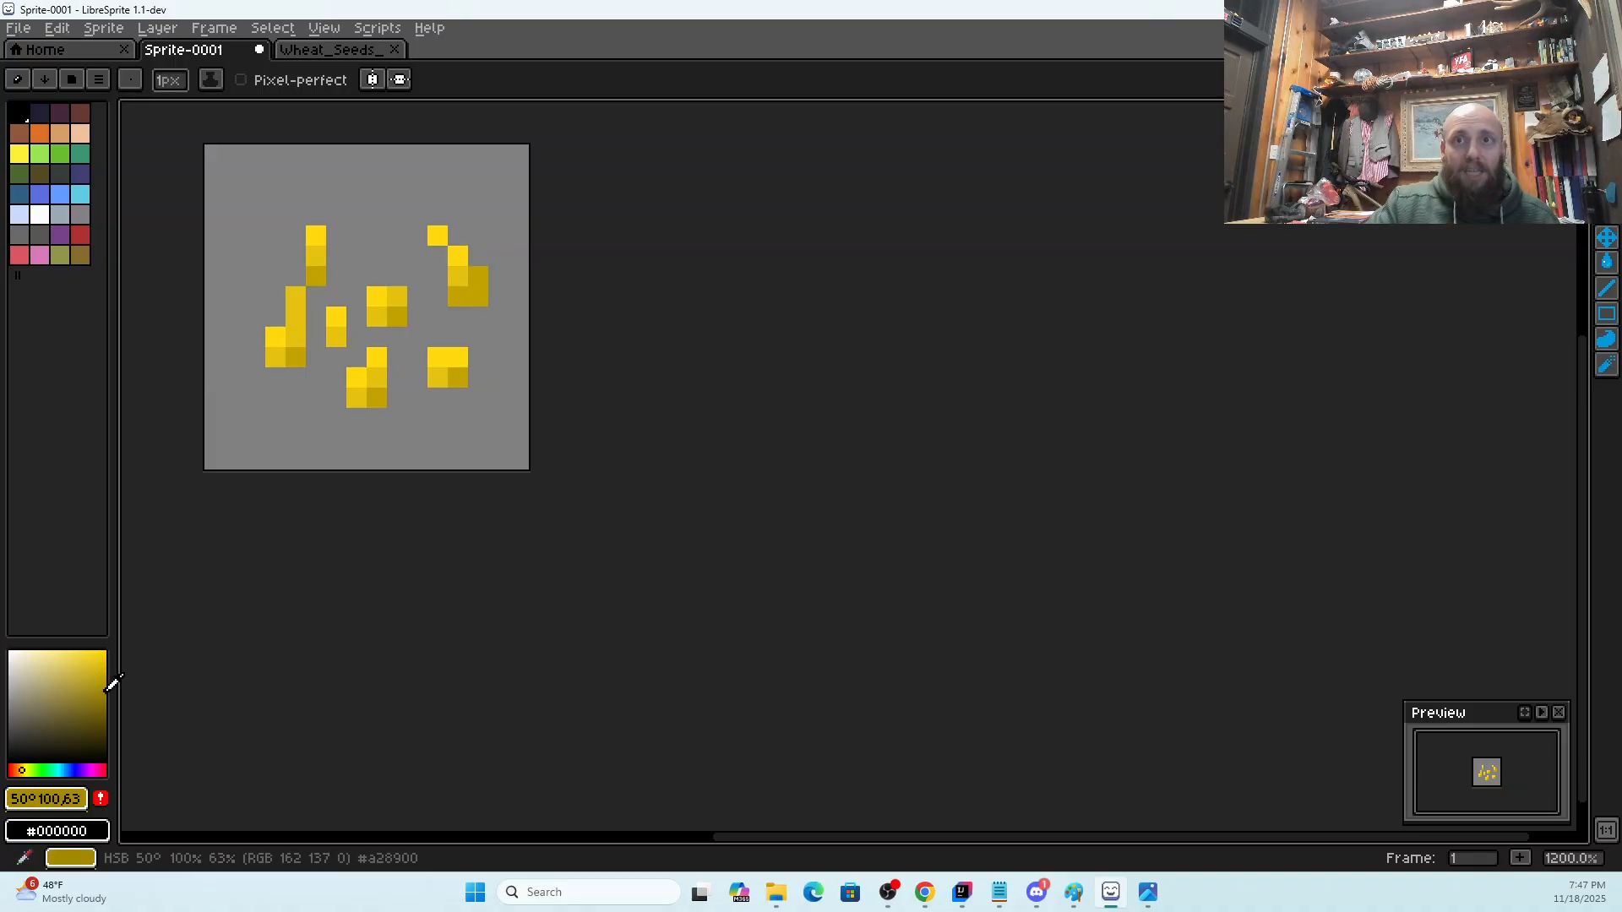
pyautogui.click(490, 314)
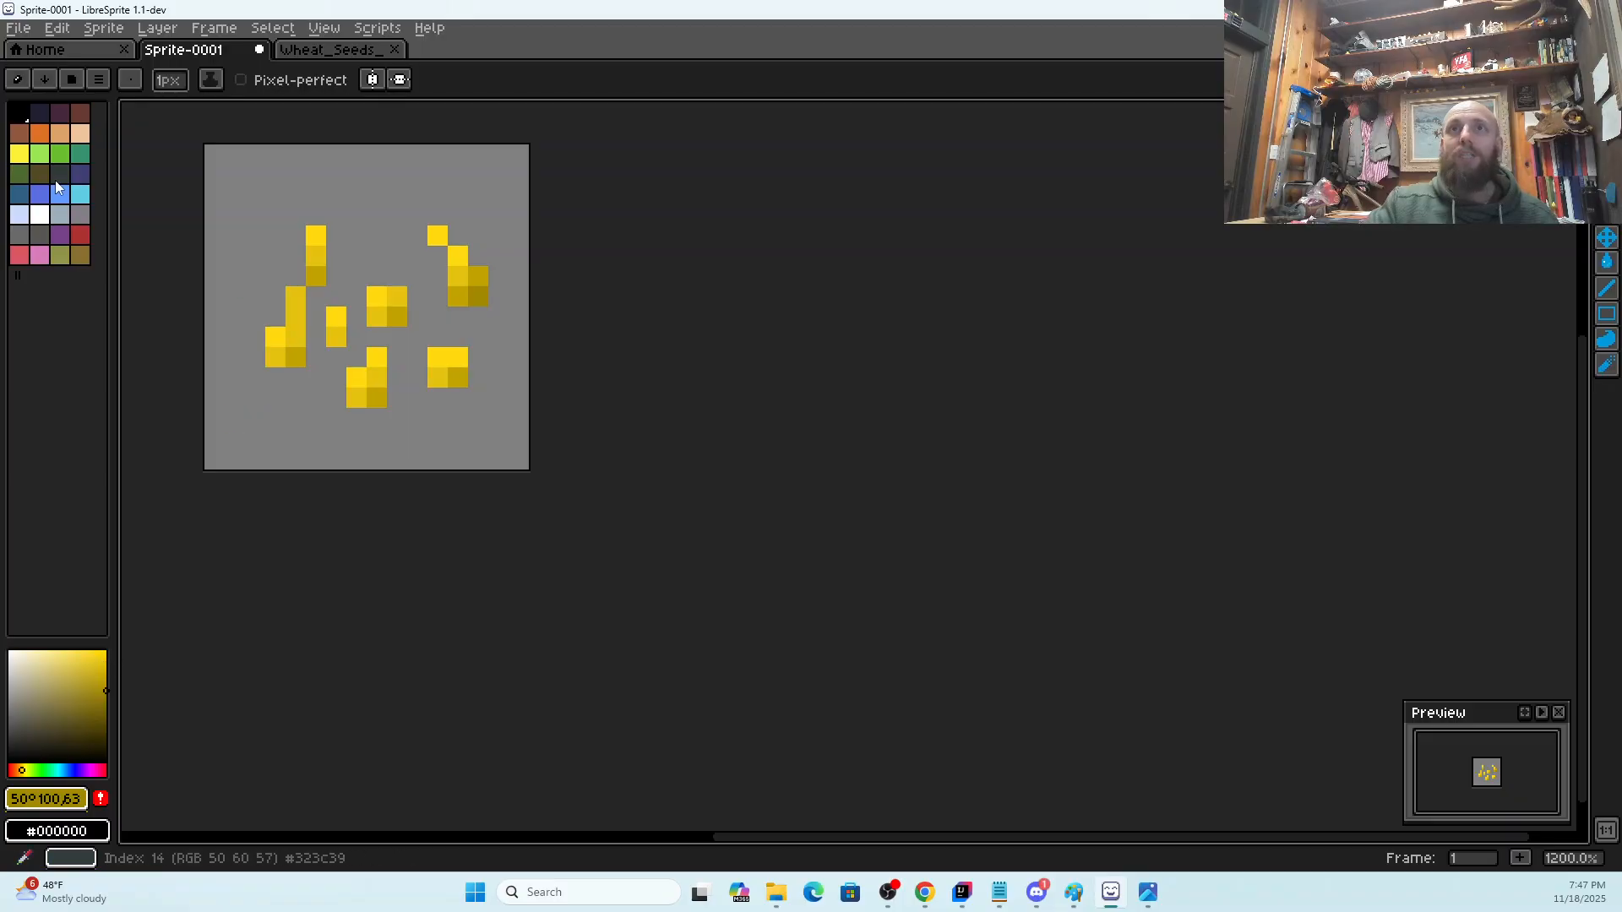
pyautogui.press('i')
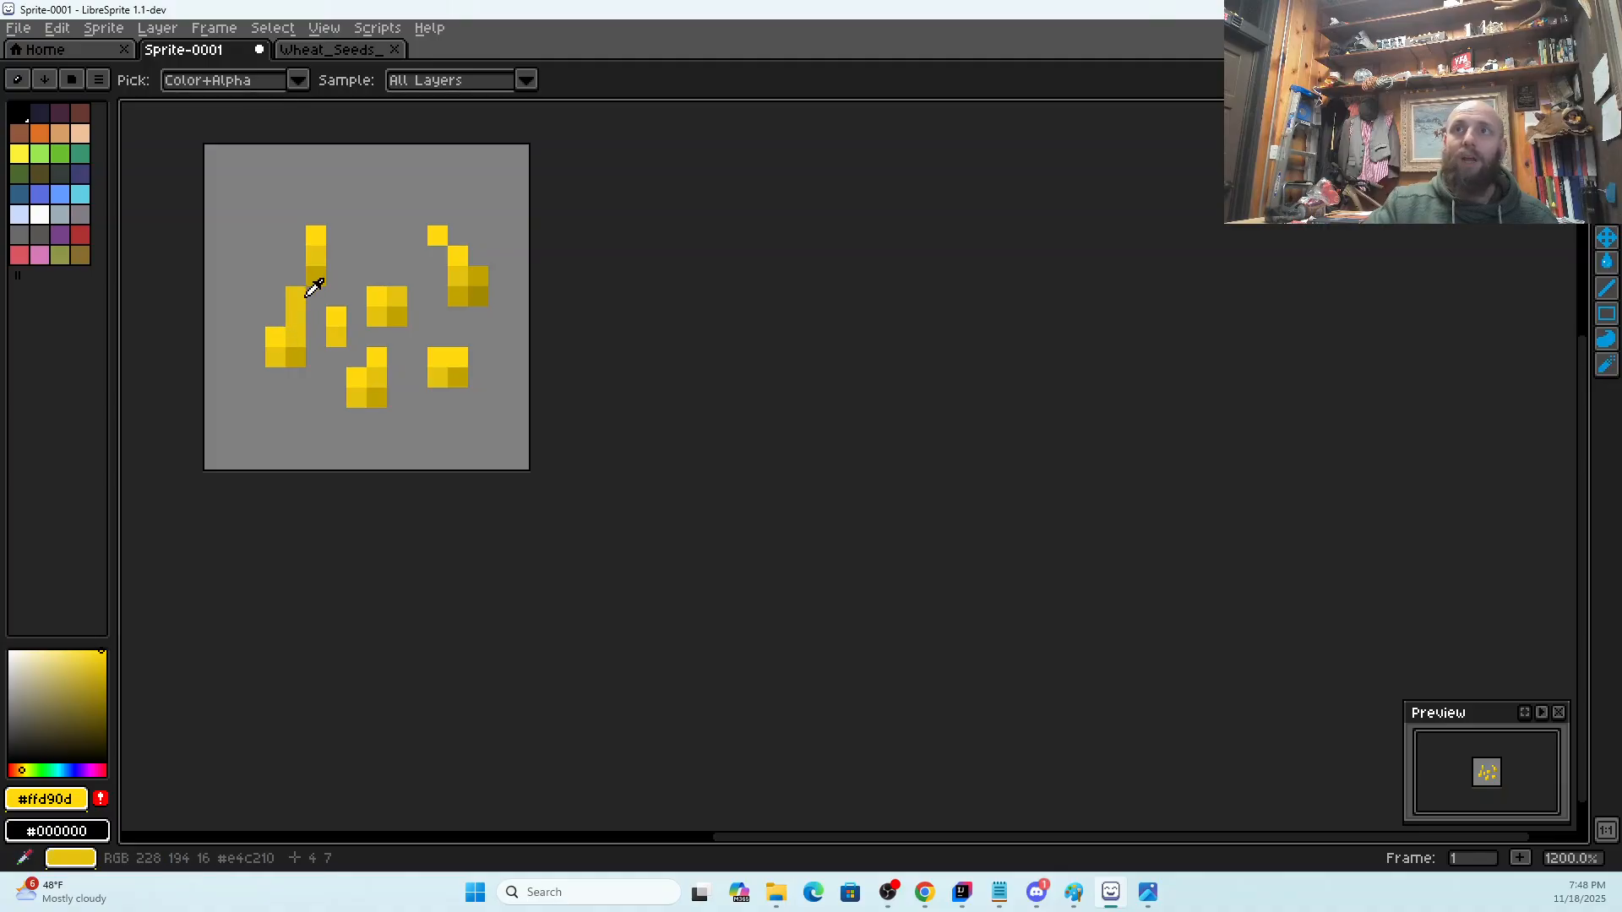
pyautogui.press('b')
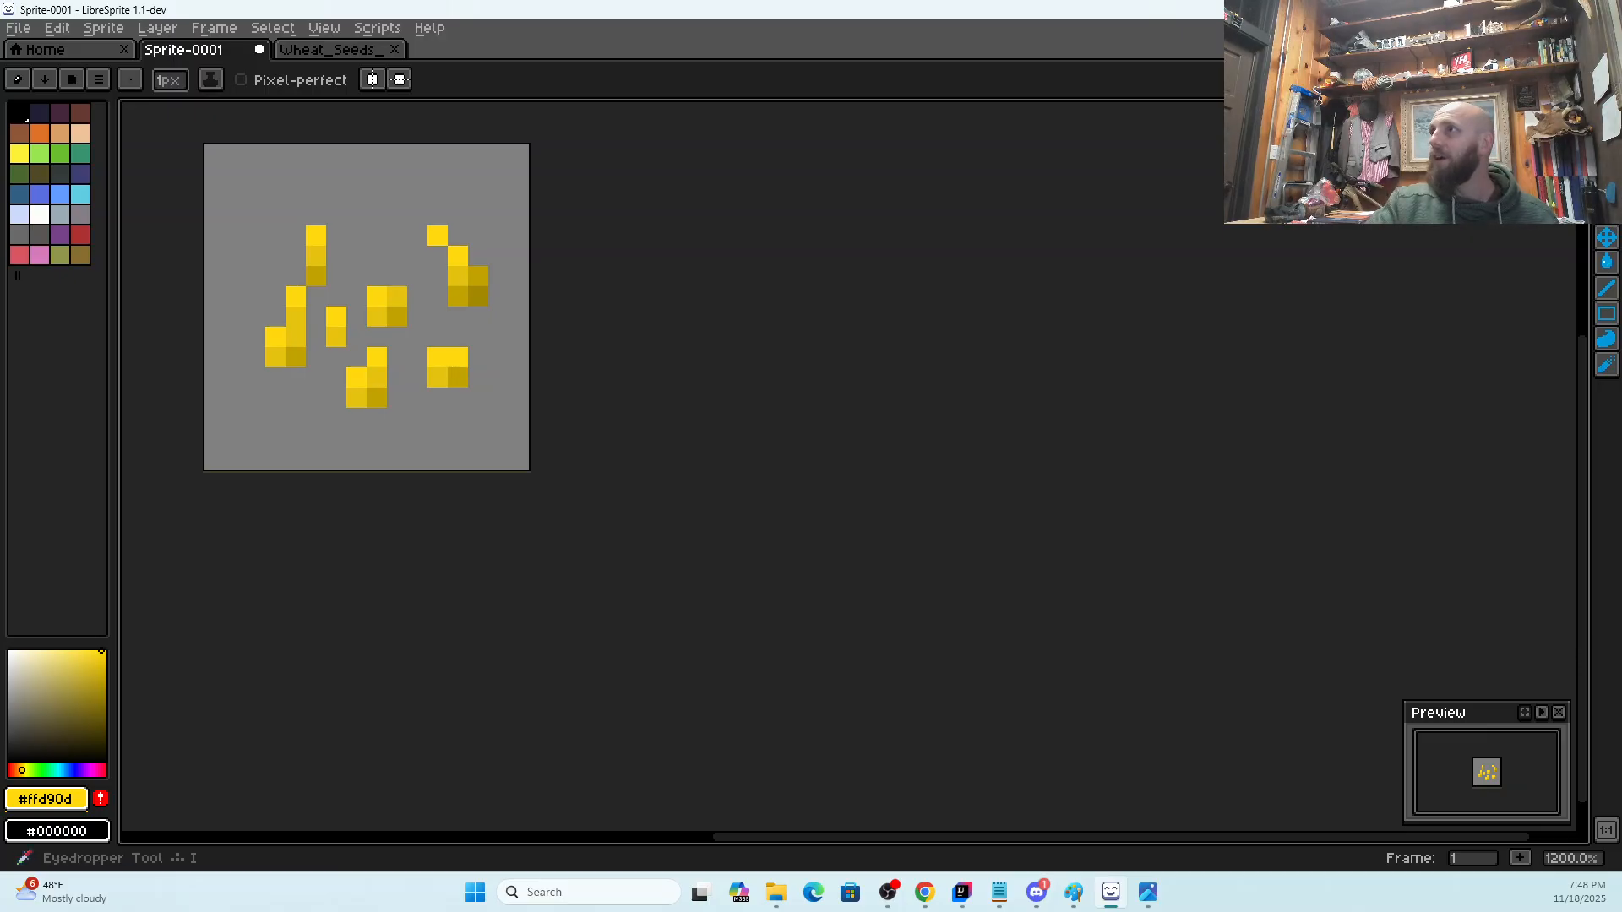
# Try the sampled mid yellow #e4c210 on pixel (12, 10) of the lower-right seed
pyautogui.press('i')
pyautogui.click(437, 379)
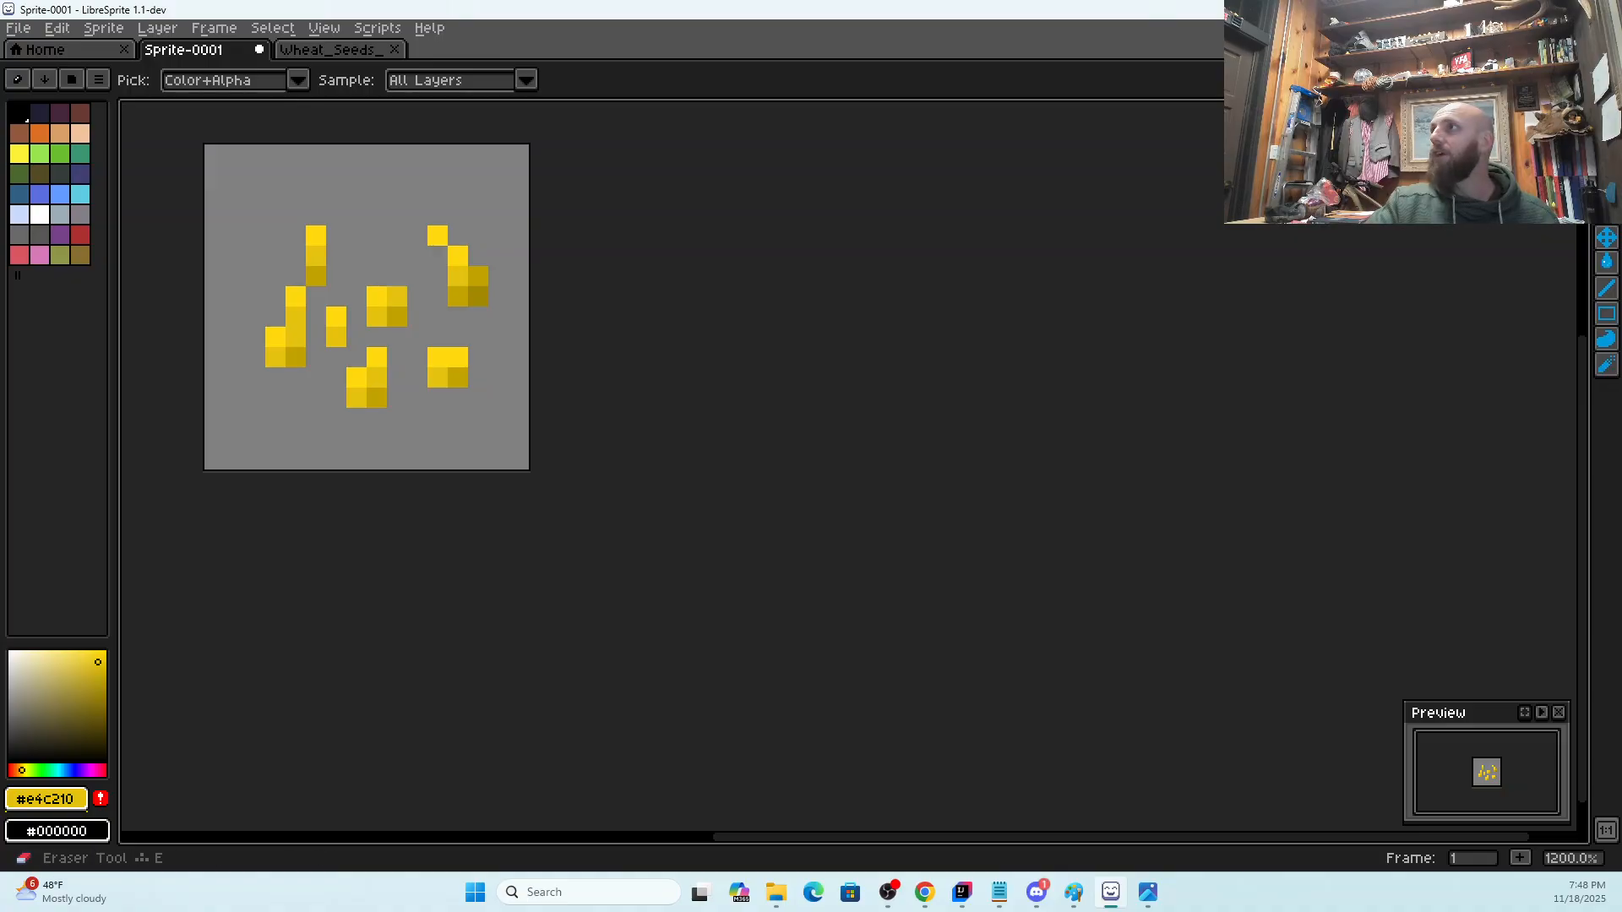
pyautogui.press('b')
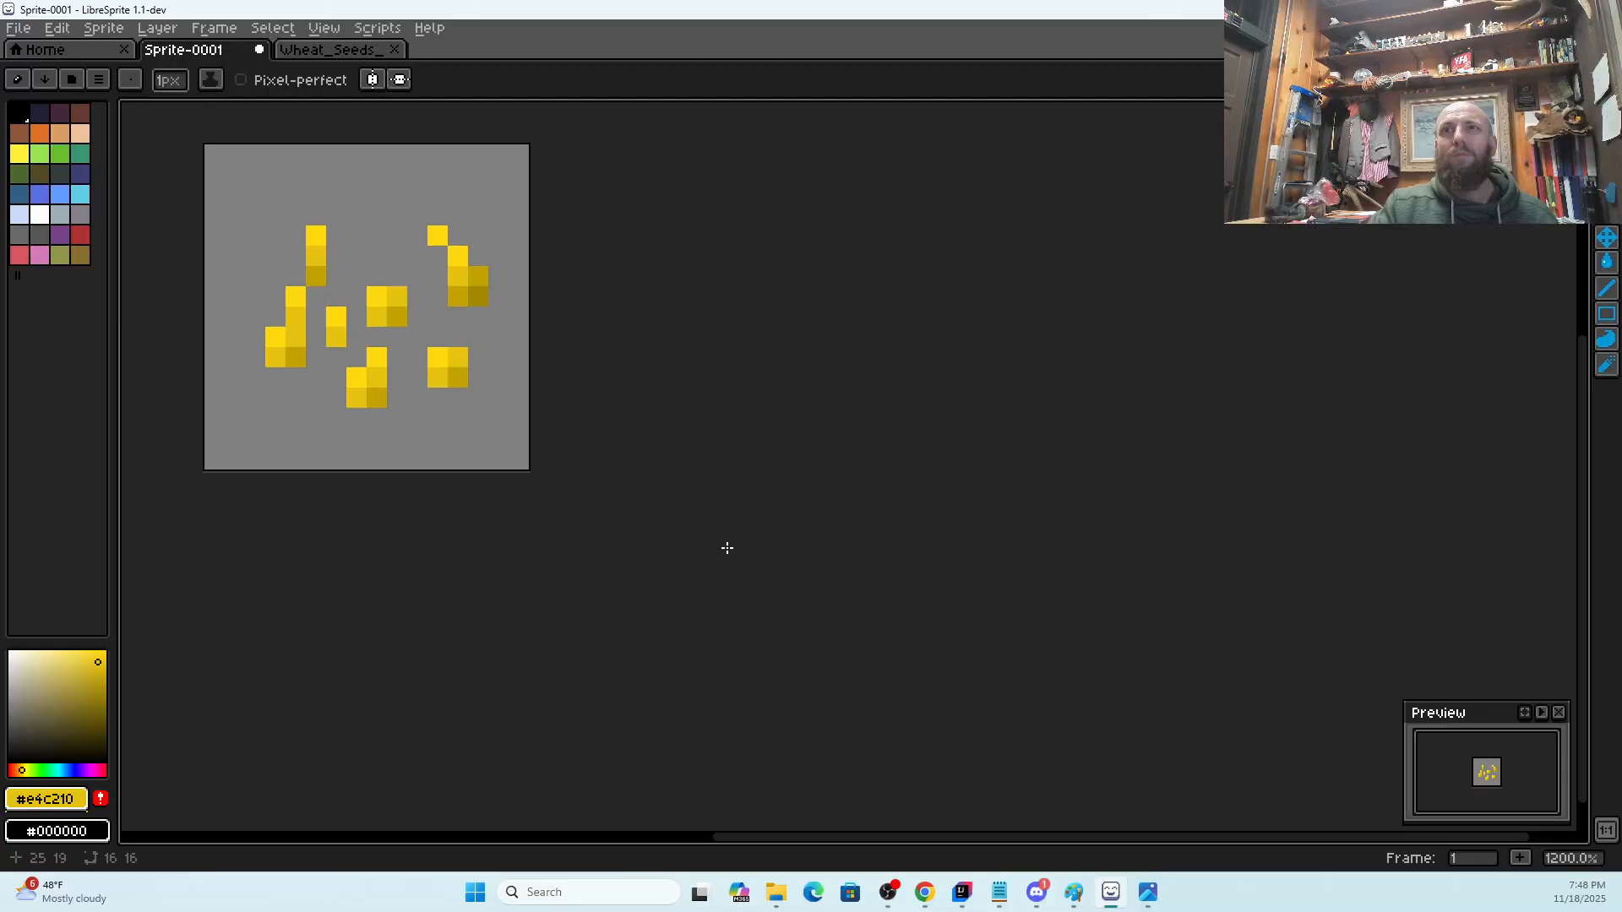
pyautogui.hotkey('ctrl', 'z')
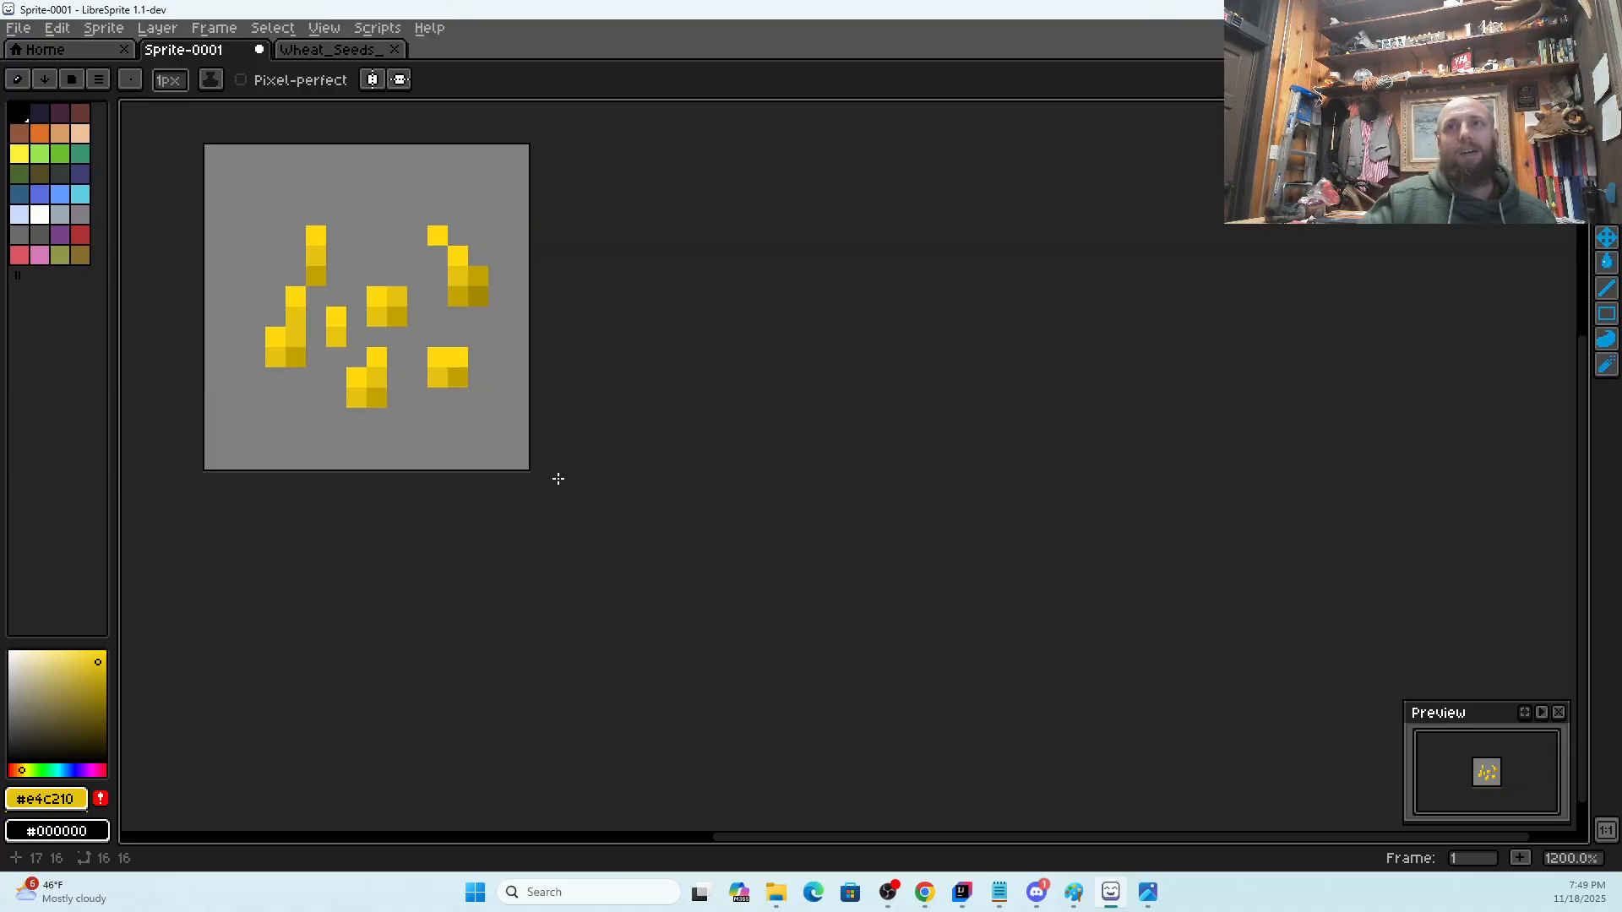
# Start saving the sprite to the Downloads folder under the file name golden_wheat.png
pyautogui.click(21, 30)
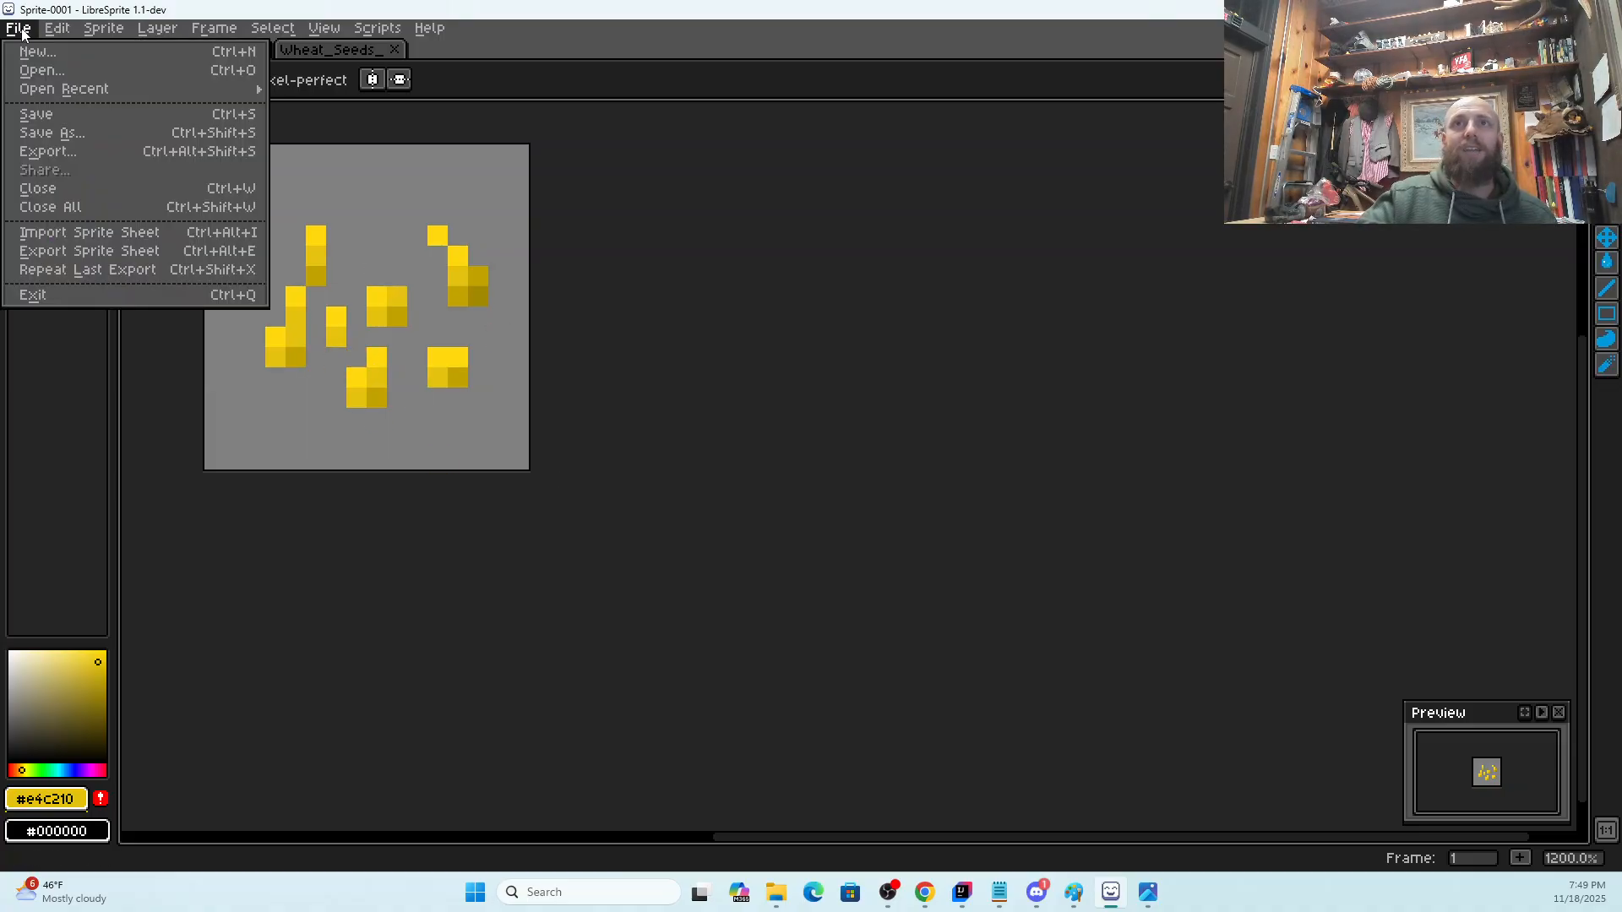
pyautogui.click(49, 119)
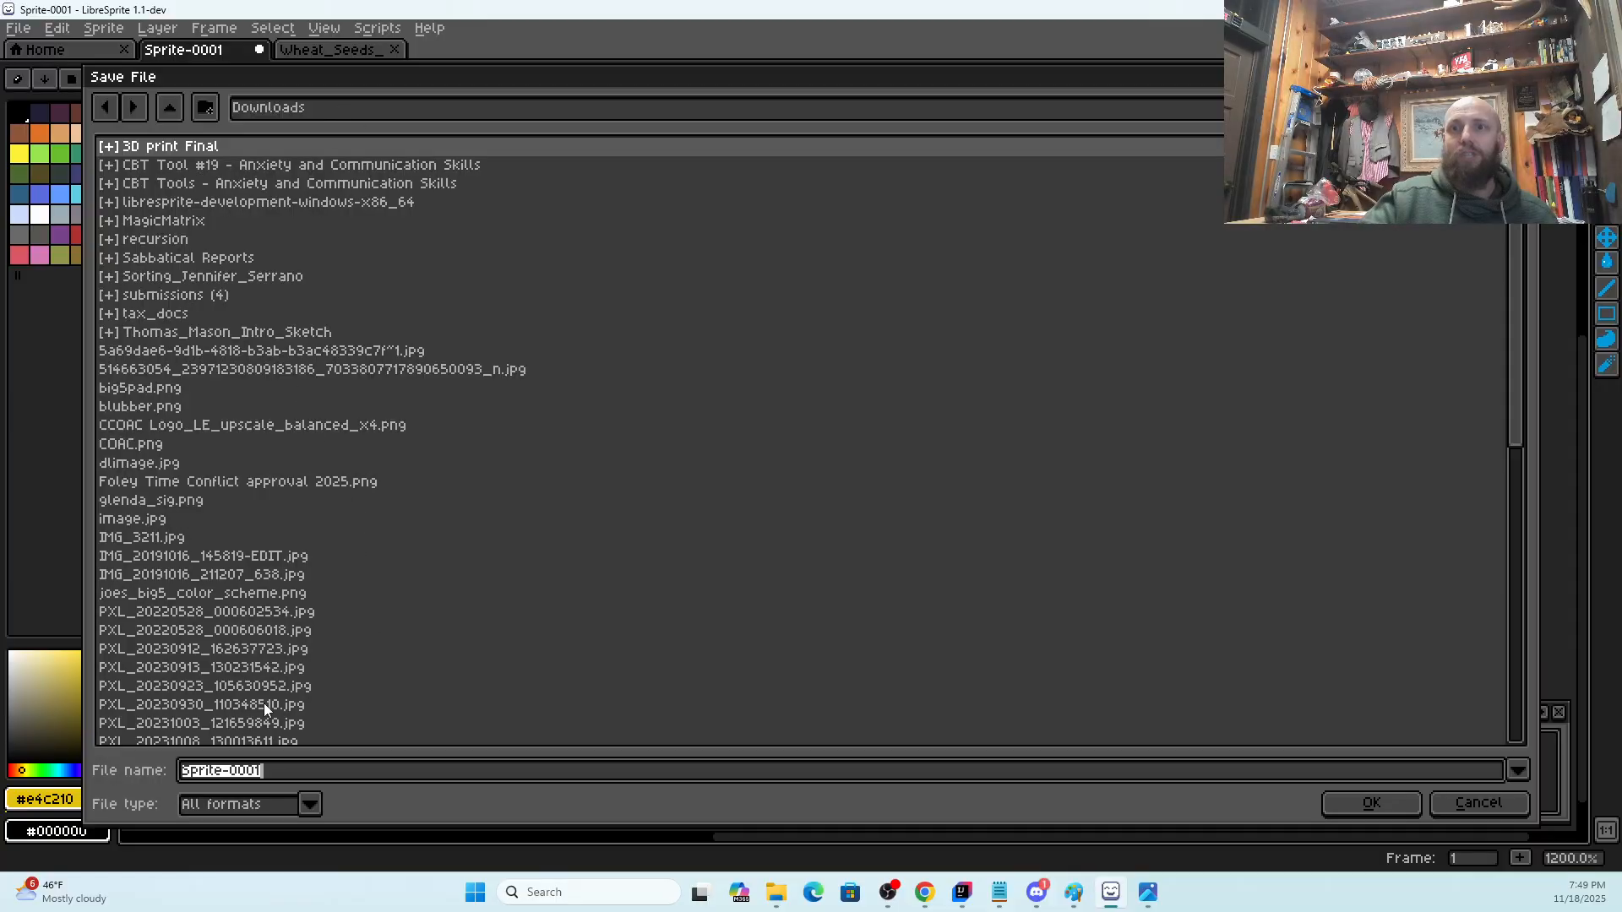
pyautogui.click(275, 767)
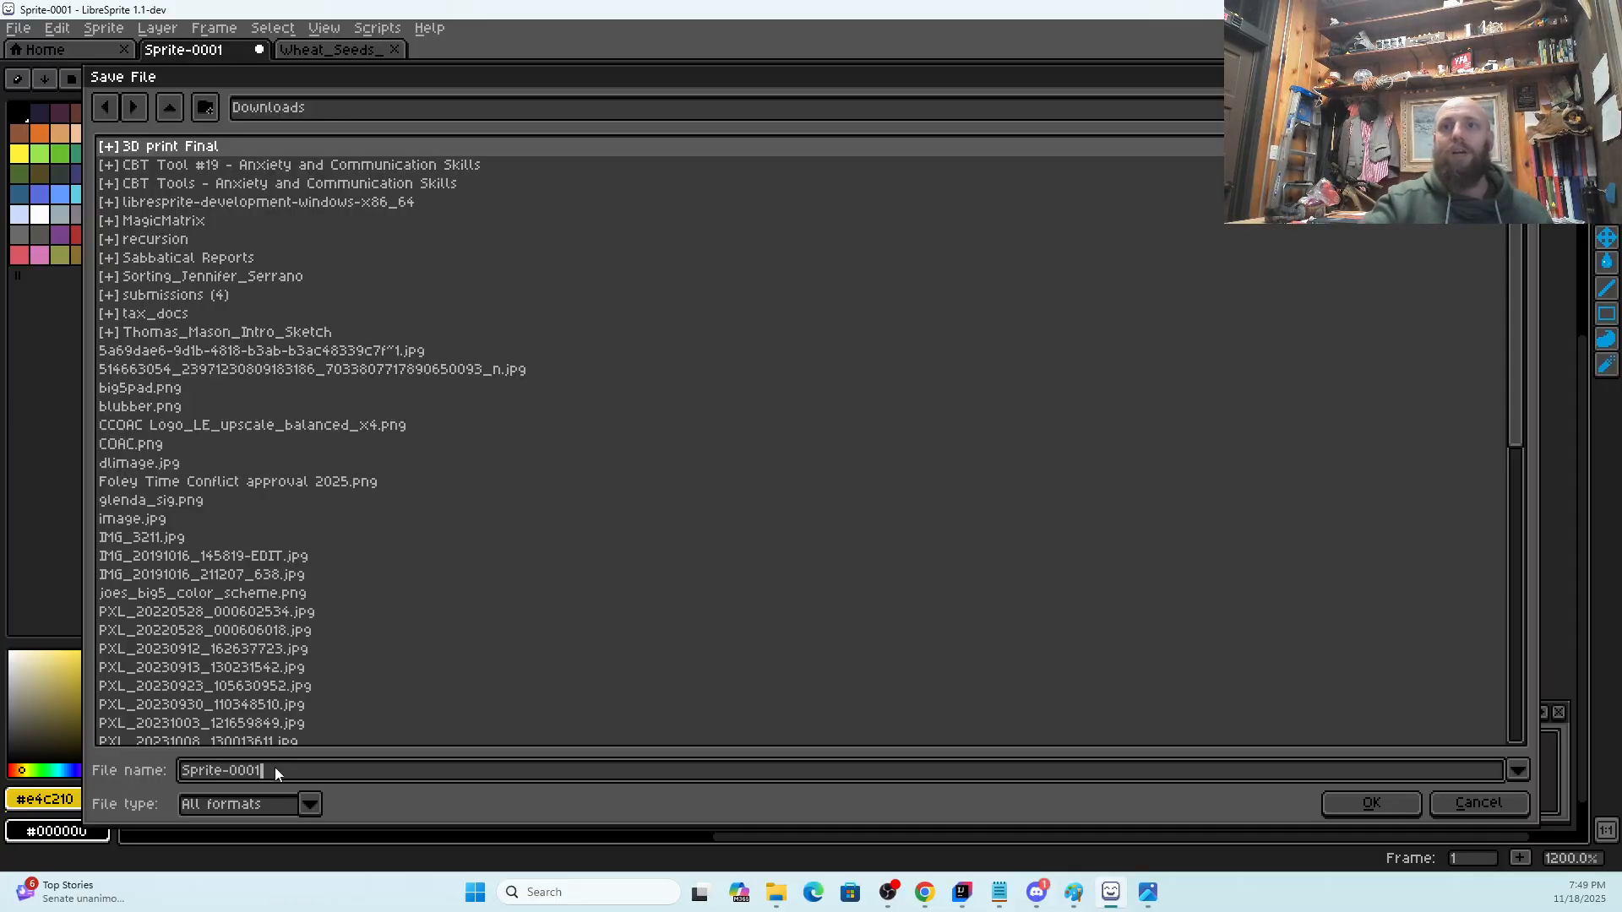
pyautogui.press('BackSpace')
pyautogui.press('BackSpace')
pyautogui.press('BackSpace')
pyautogui.press('BackSpace')
pyautogui.press('BackSpace')
pyautogui.press('BackSpace')
pyautogui.press('BackSpace')
pyautogui.press('BackSpace')
pyautogui.press('BackSpace')
pyautogui.press('BackSpace')
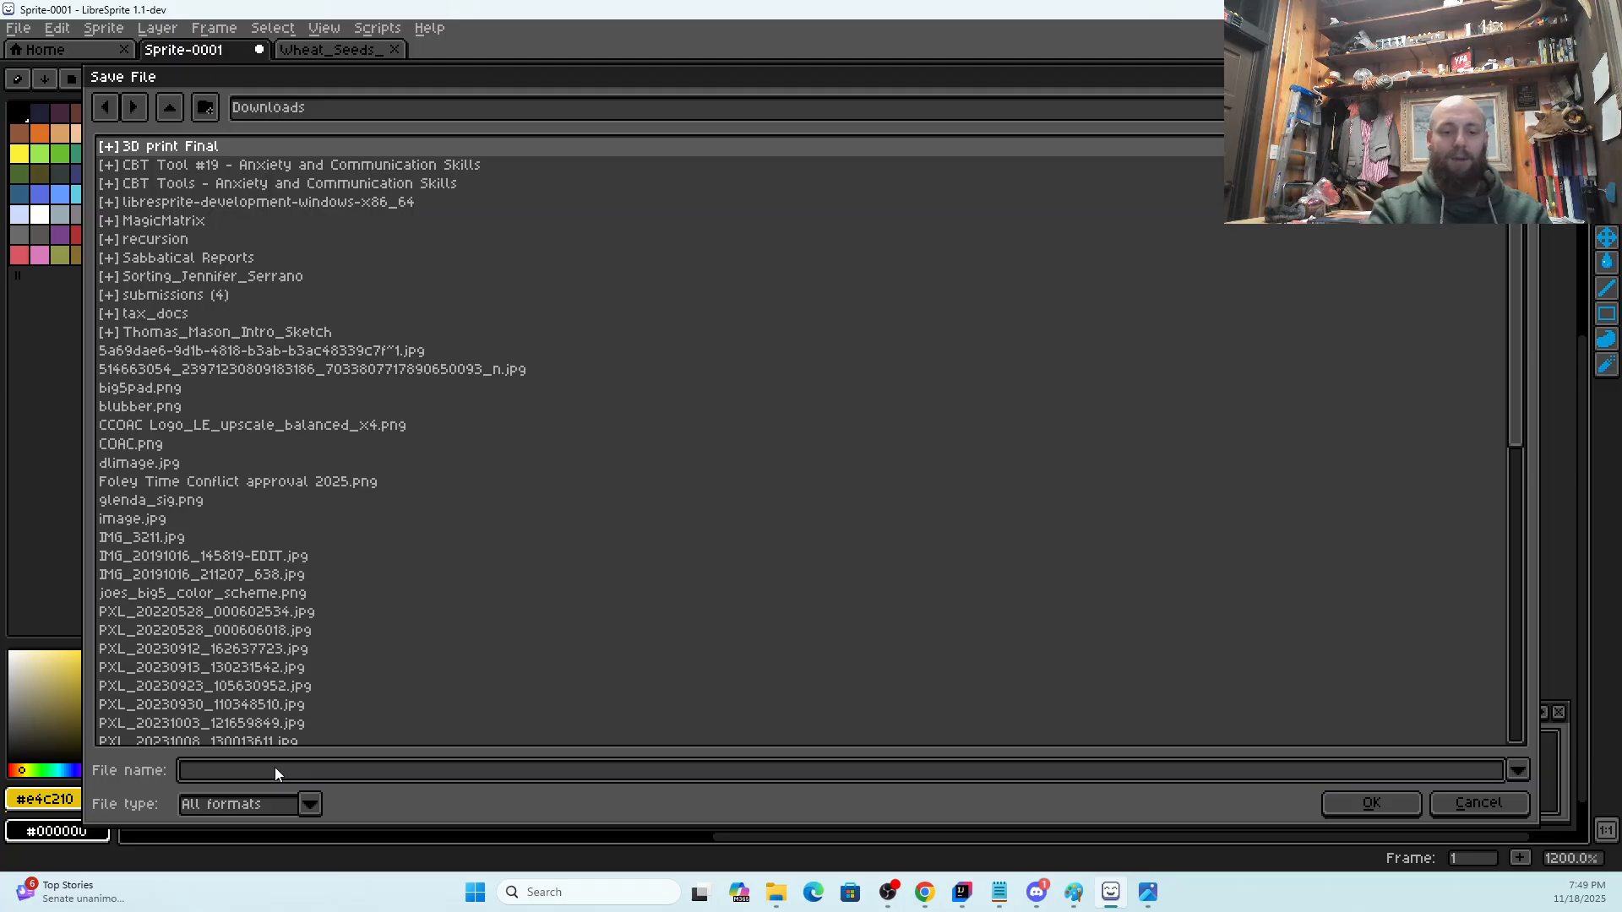
pyautogui.write('godle')
pyautogui.press('BackSpace')
pyautogui.press('BackSpace')
pyautogui.press('BackSpace')
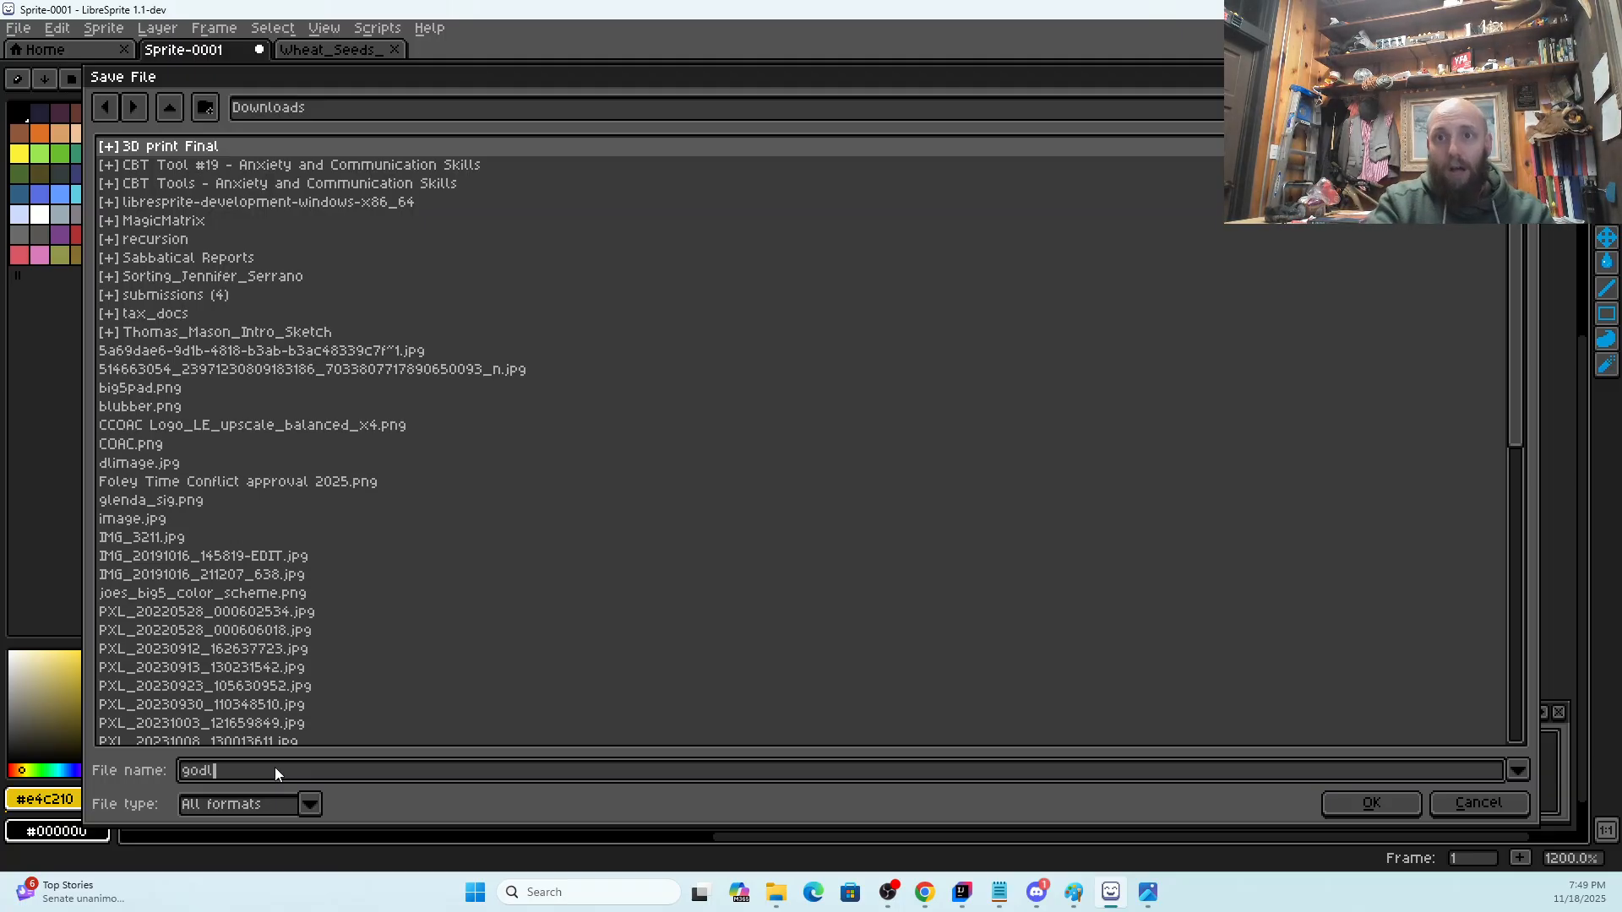
pyautogui.write('lden_wheat')
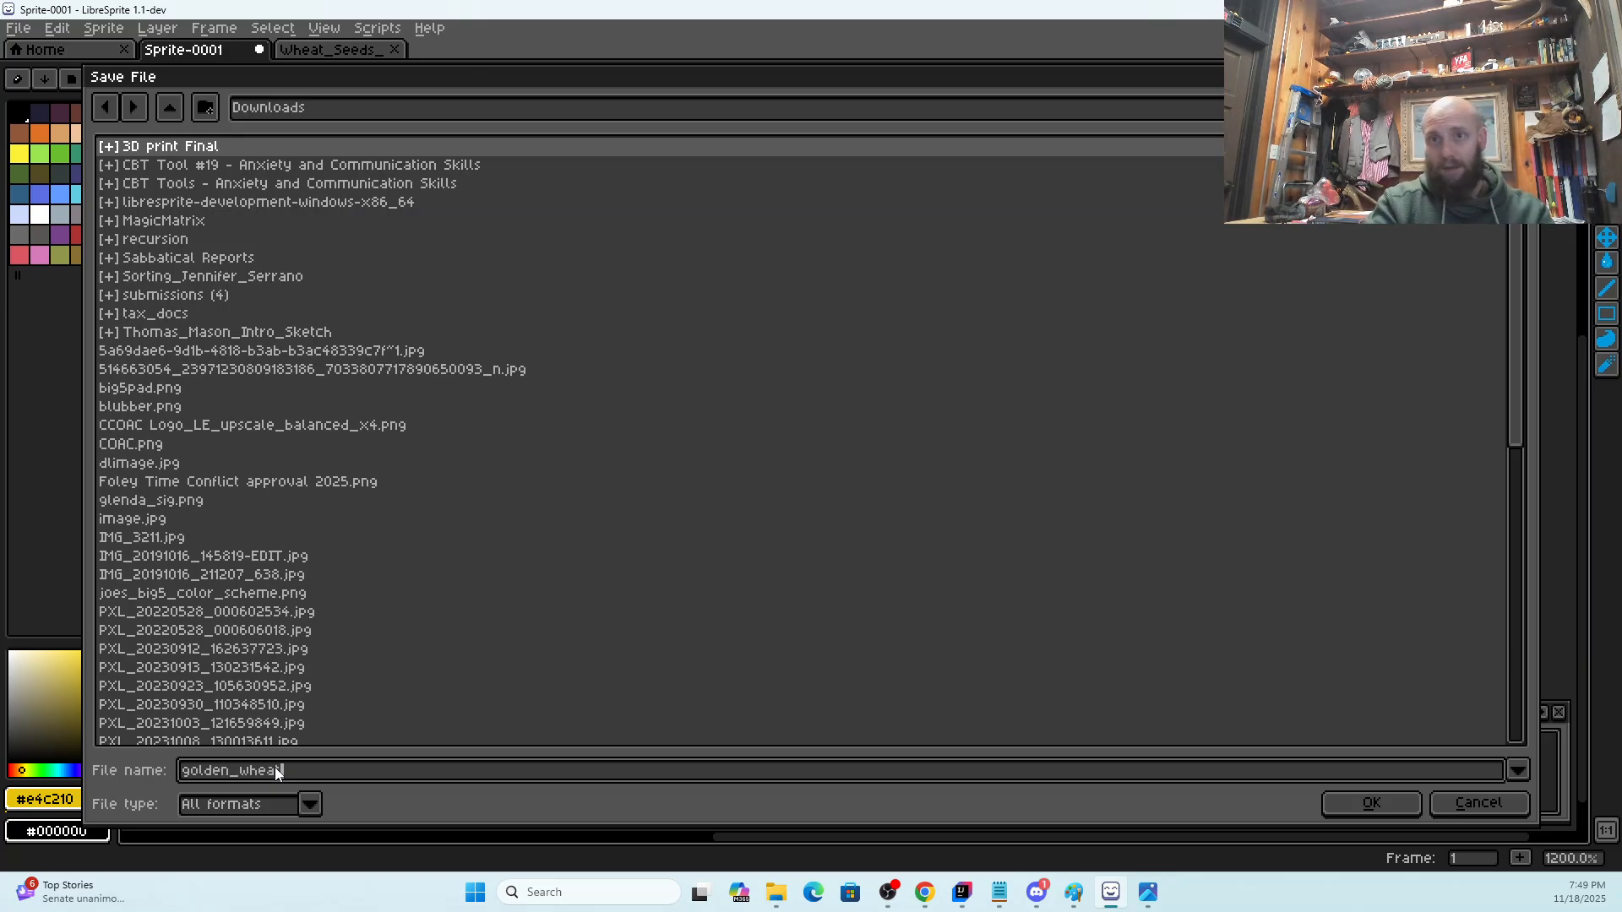
pyautogui.write('.png')
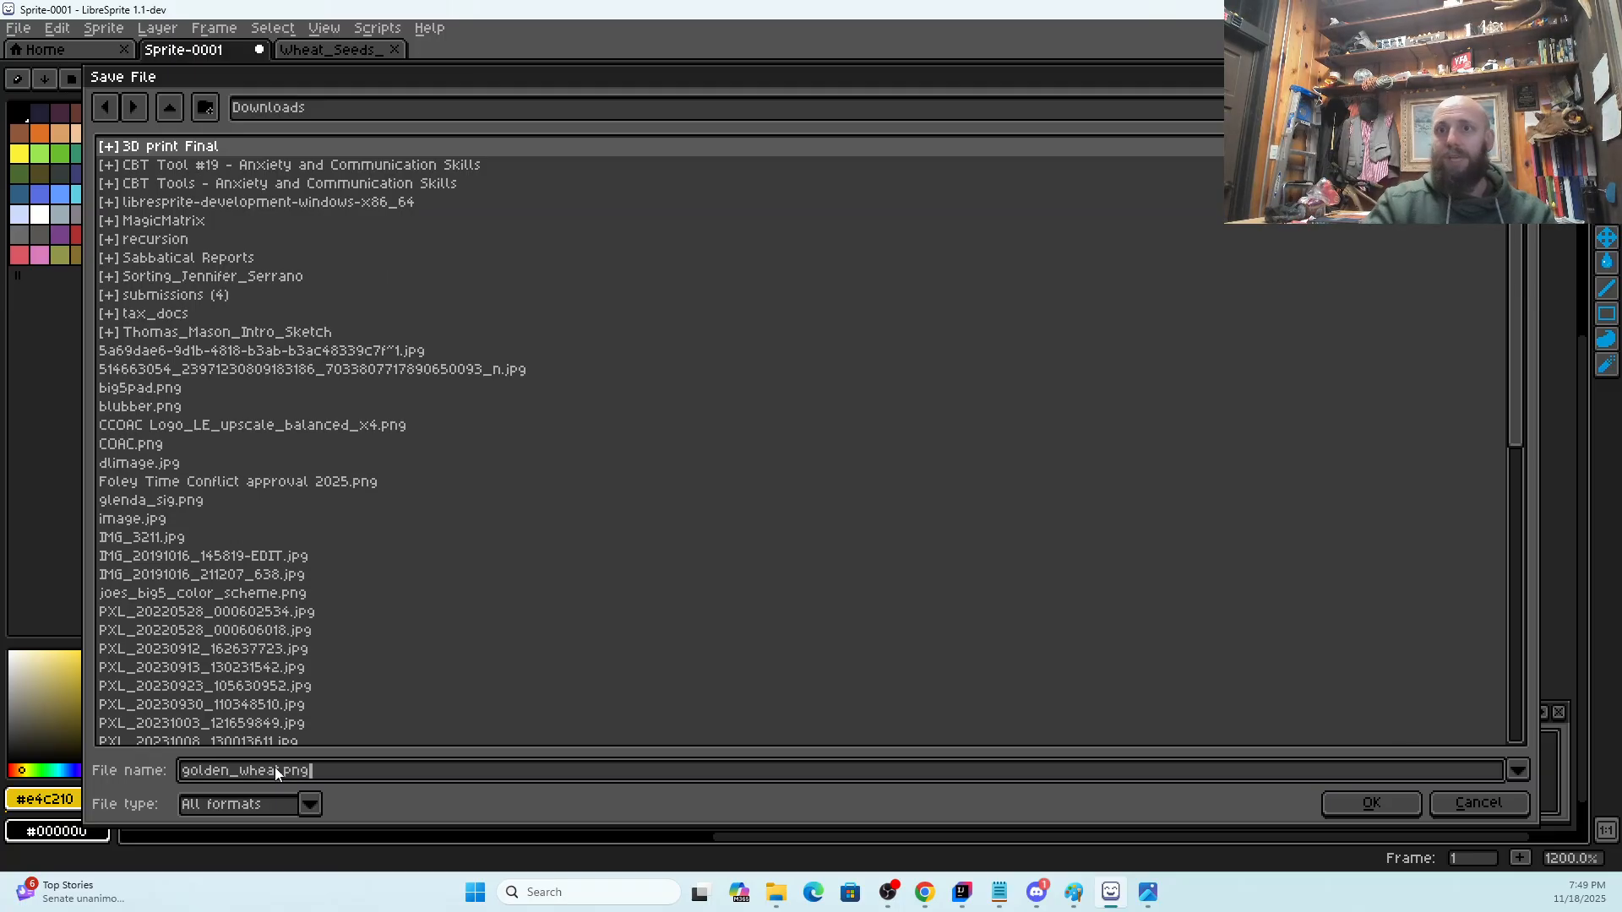
# Set the file type to png files and save the sprite
pyautogui.click(310, 804)
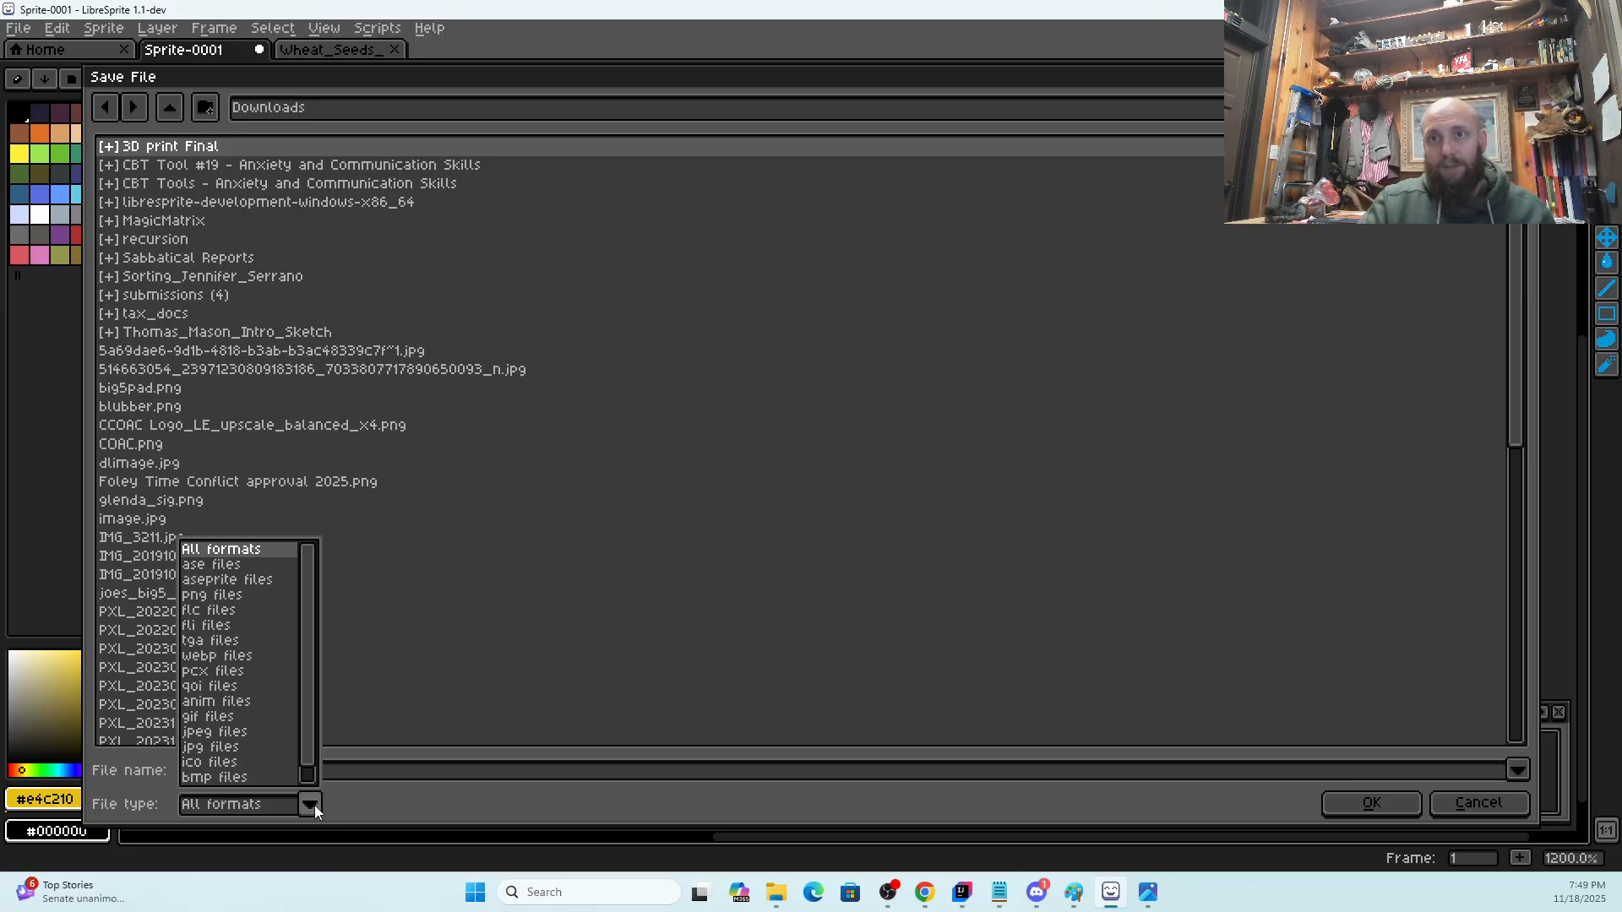
pyautogui.click(211, 595)
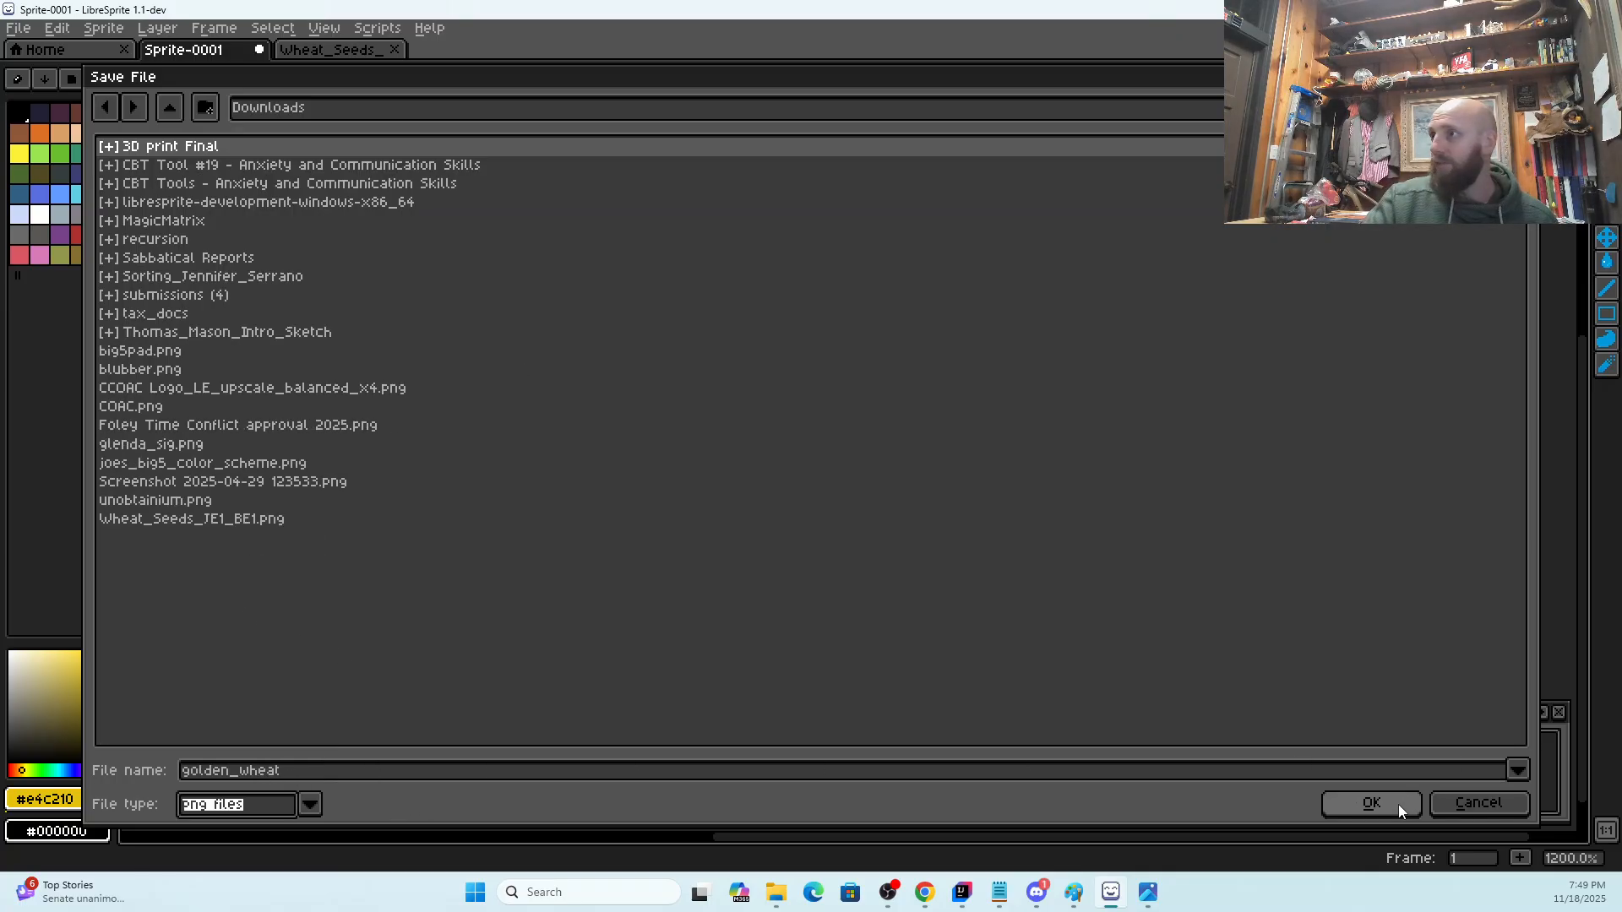
pyautogui.click(1377, 803)
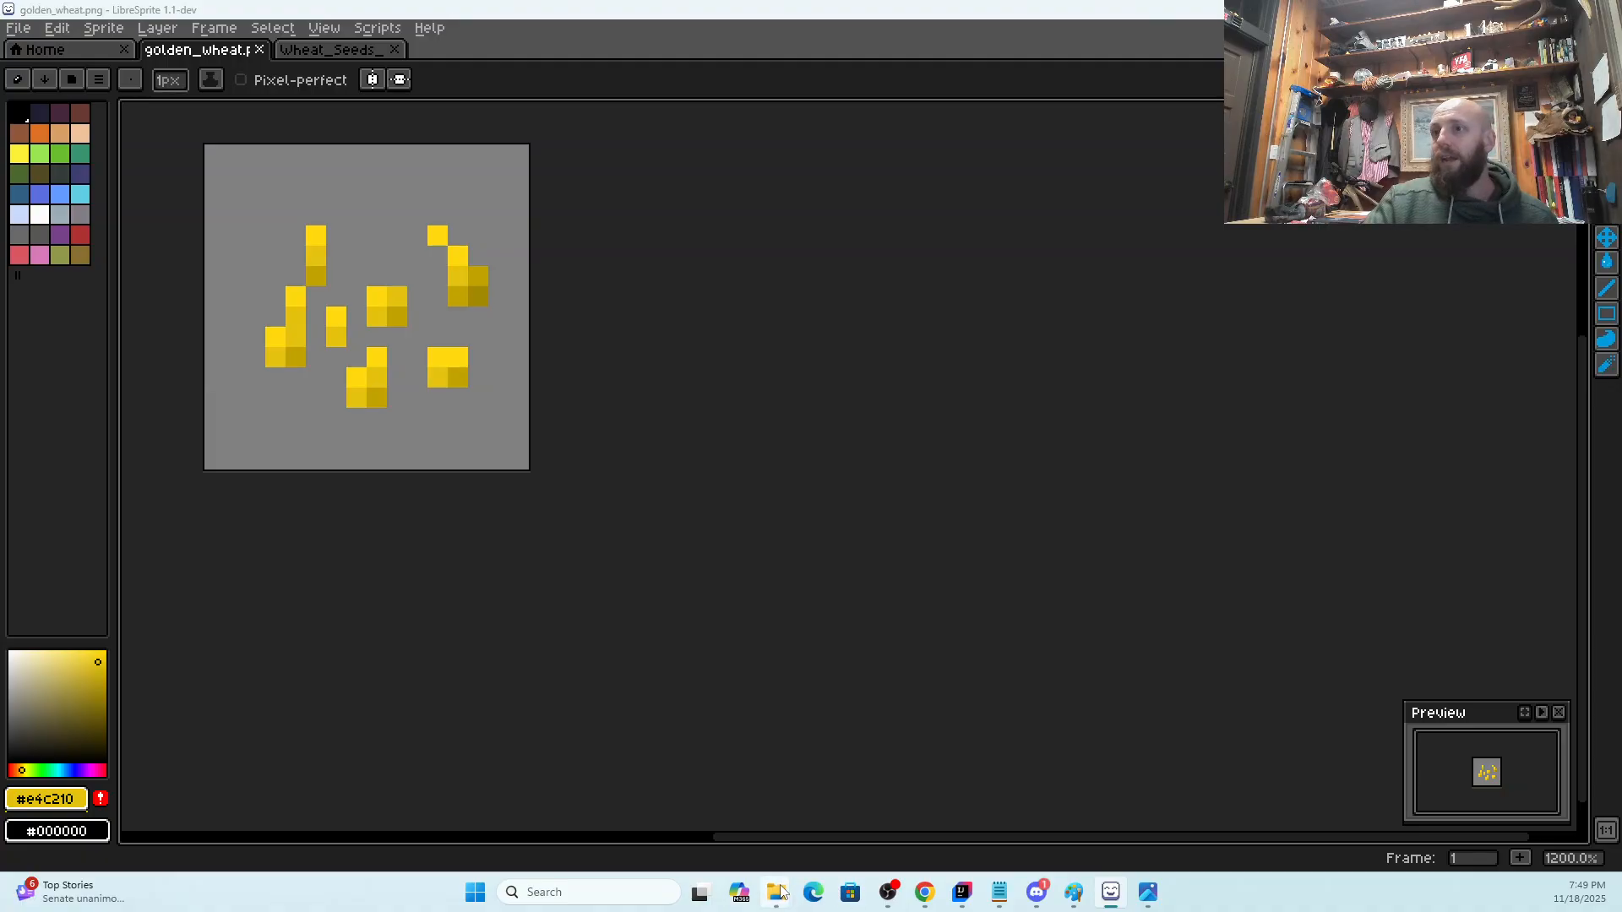
# Switch to the File Explorer window showing Downloads and select the saved golden_wheat.png
pyautogui.moveTo(775, 892)
pyautogui.moveTo(581, 798)
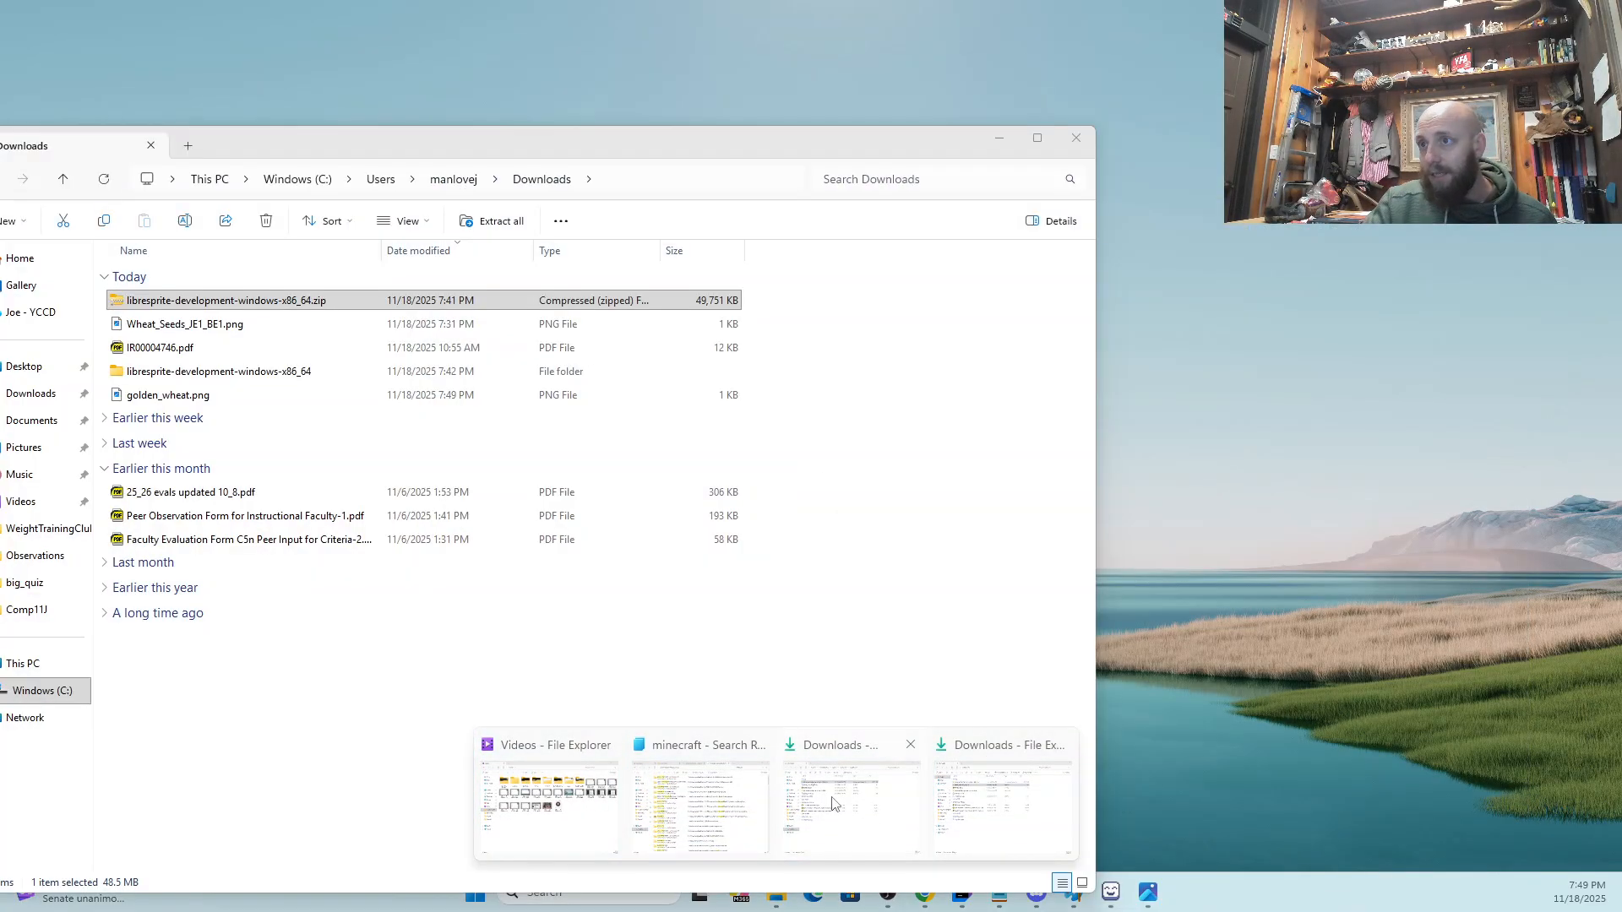
pyautogui.click(851, 807)
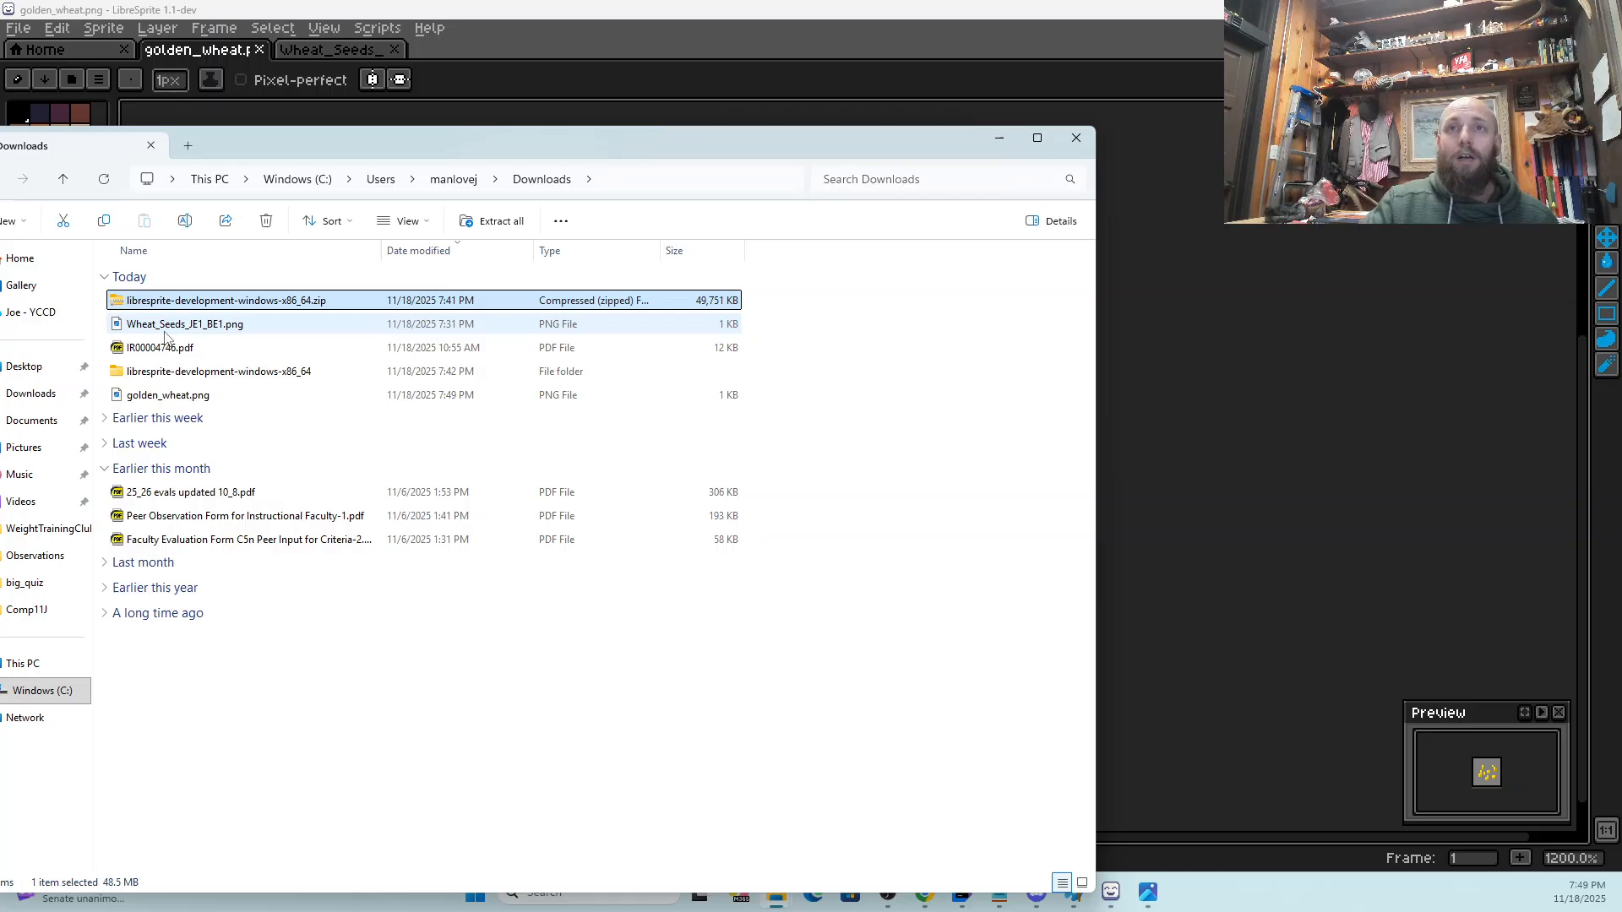
pyautogui.click(177, 401)
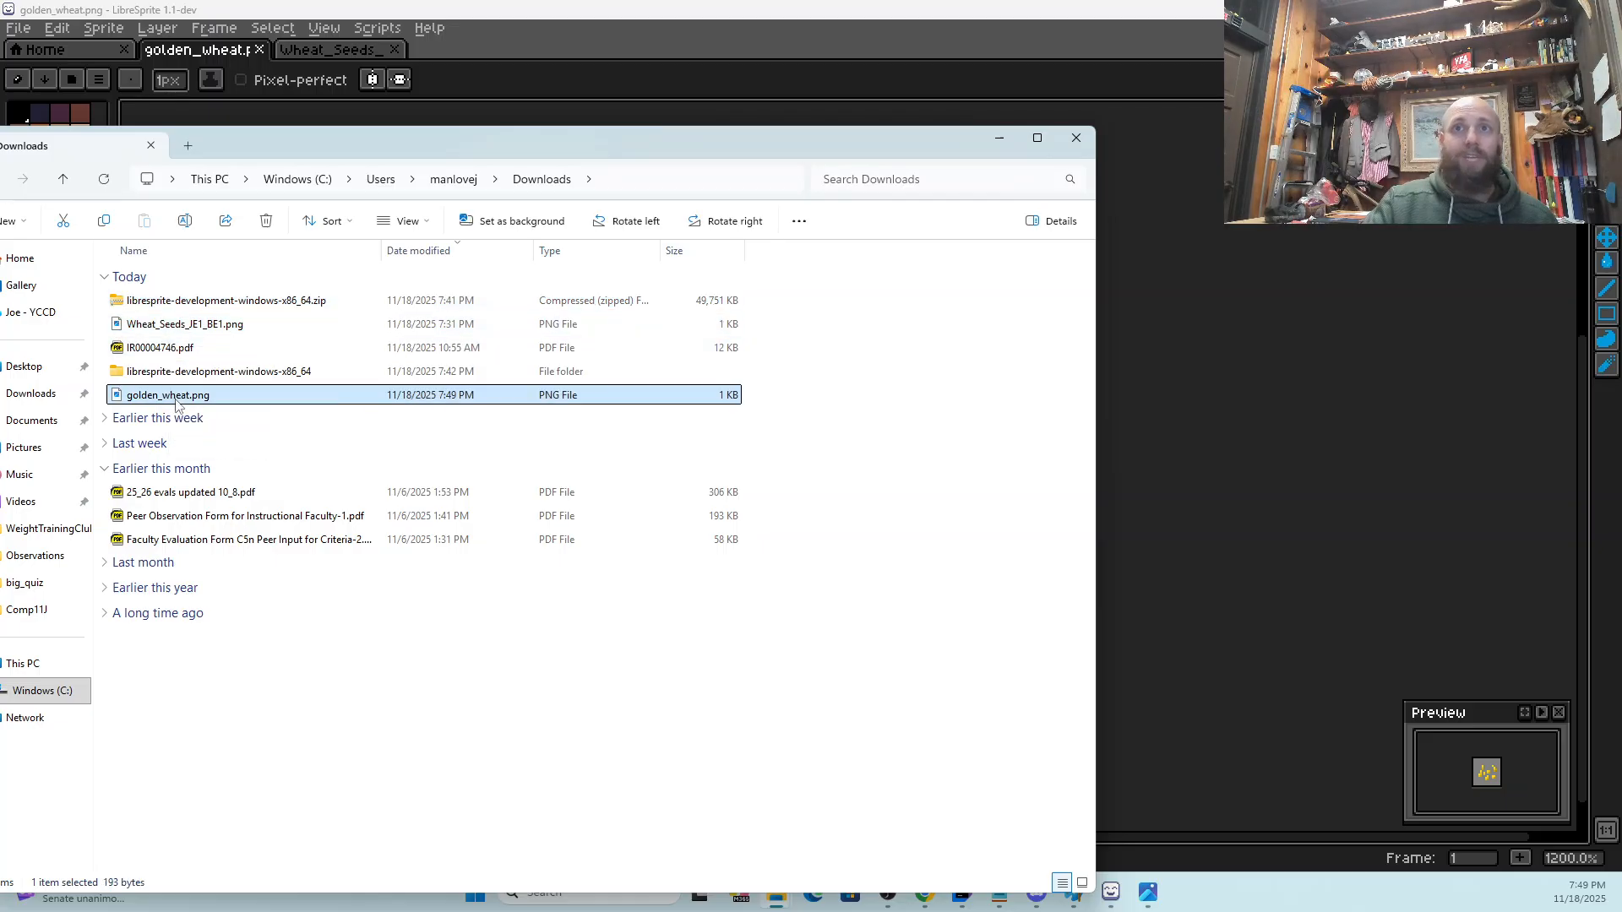